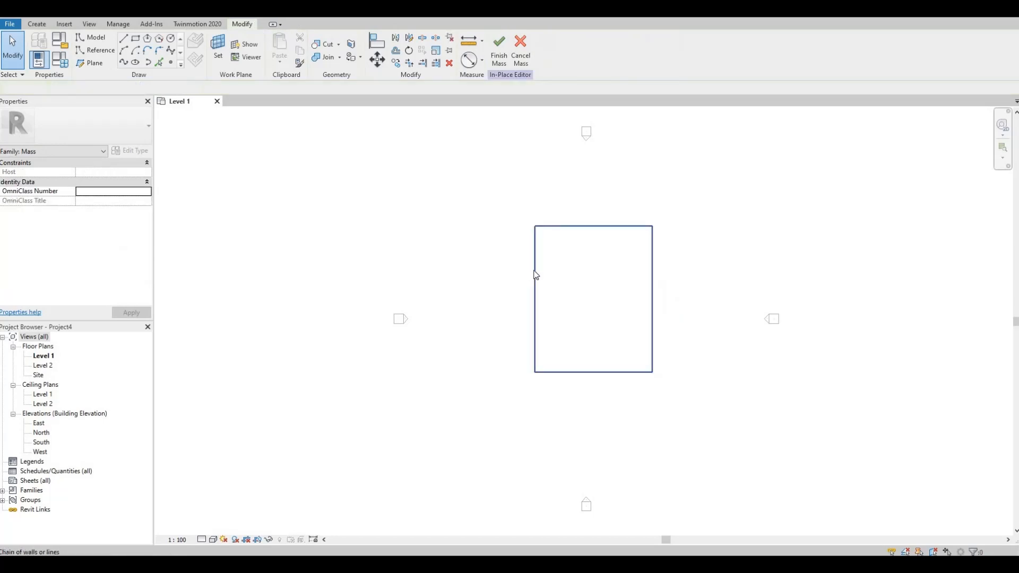
Set the width of the rectangular mass outline to 20000 by moving its left edge.
click(534, 272)
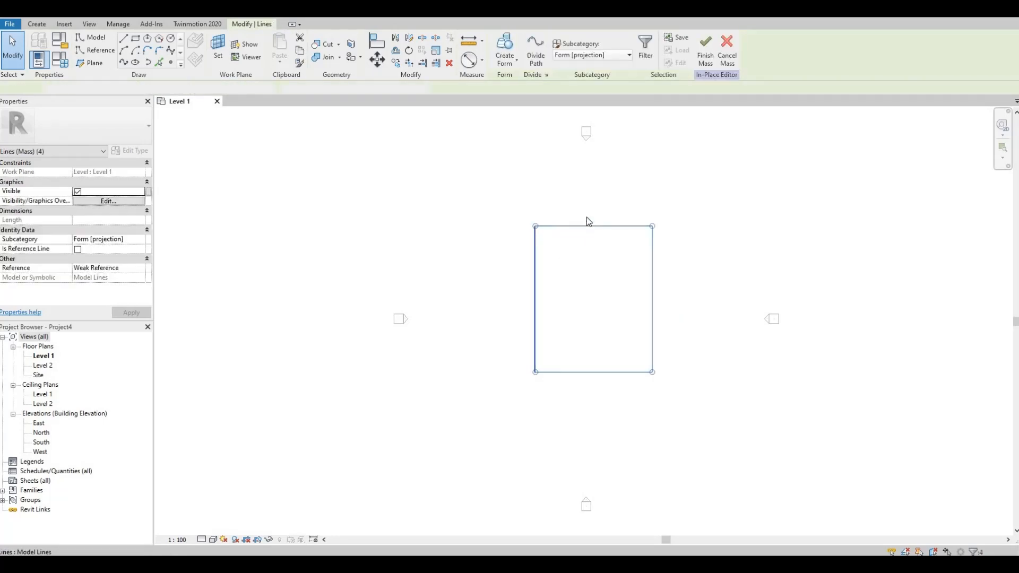
click(588, 226)
click(589, 199)
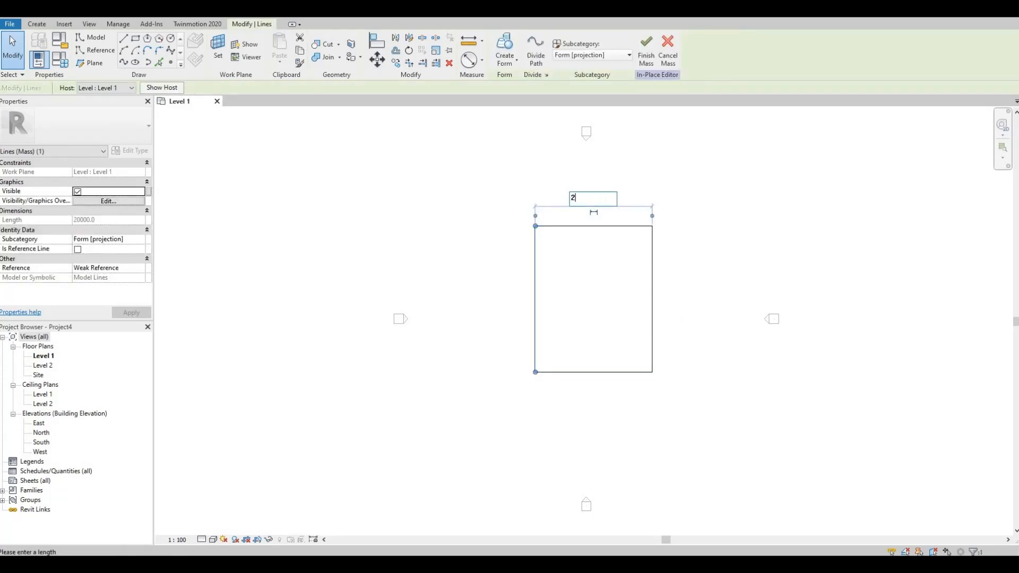
text(20000)
key(Return)
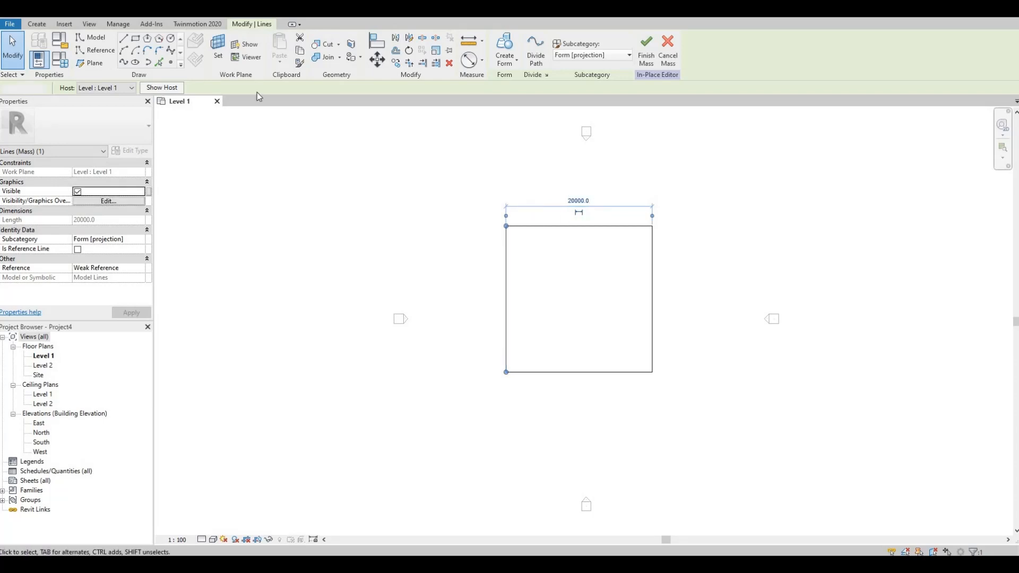
key(Escape)
Draw a model line about 5290 long diagonally across the upper-left corner, starting about 3400 from the corner on the top edge.
click(124, 42)
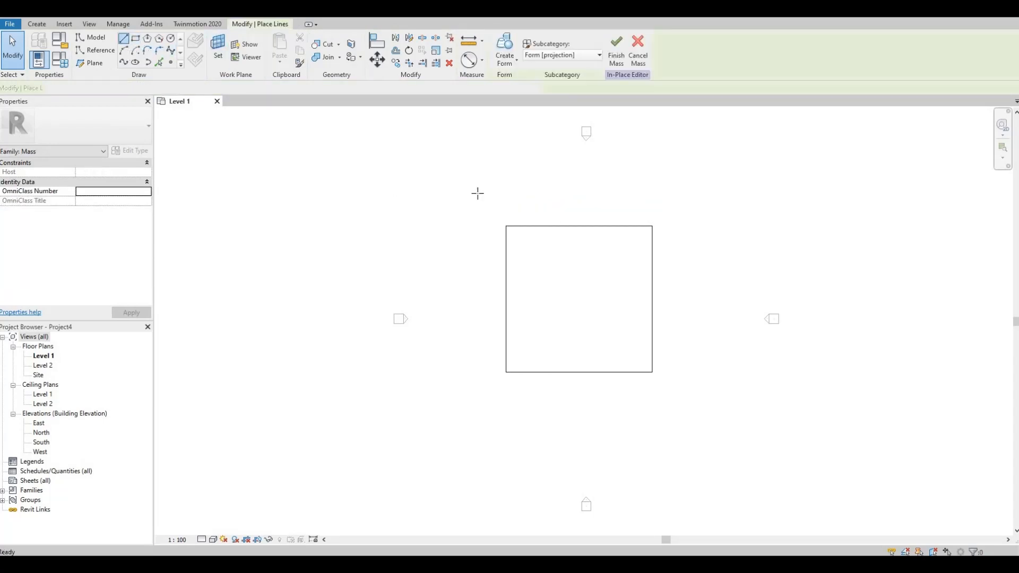
scroll(560, 237, up, 3)
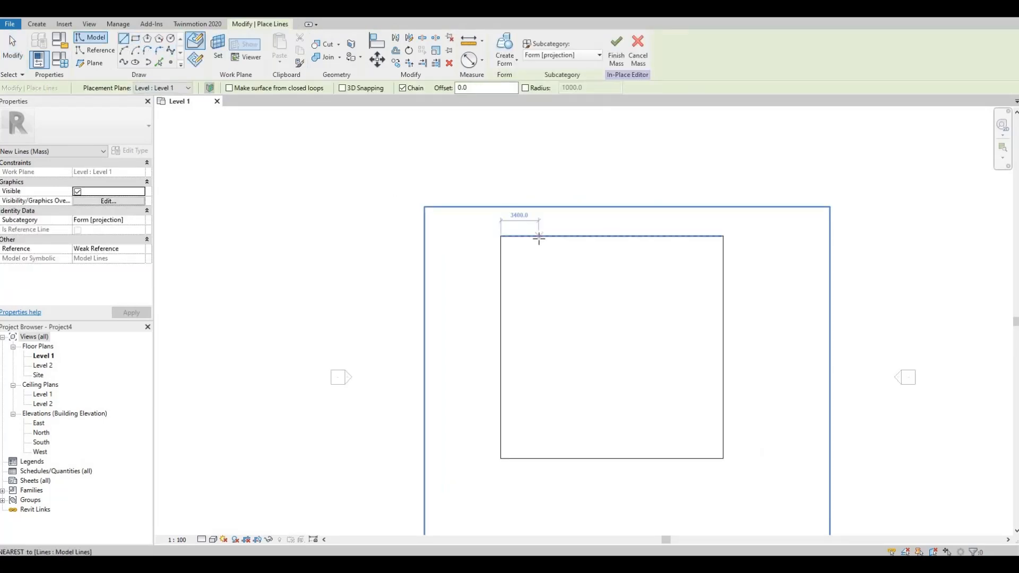
click(539, 237)
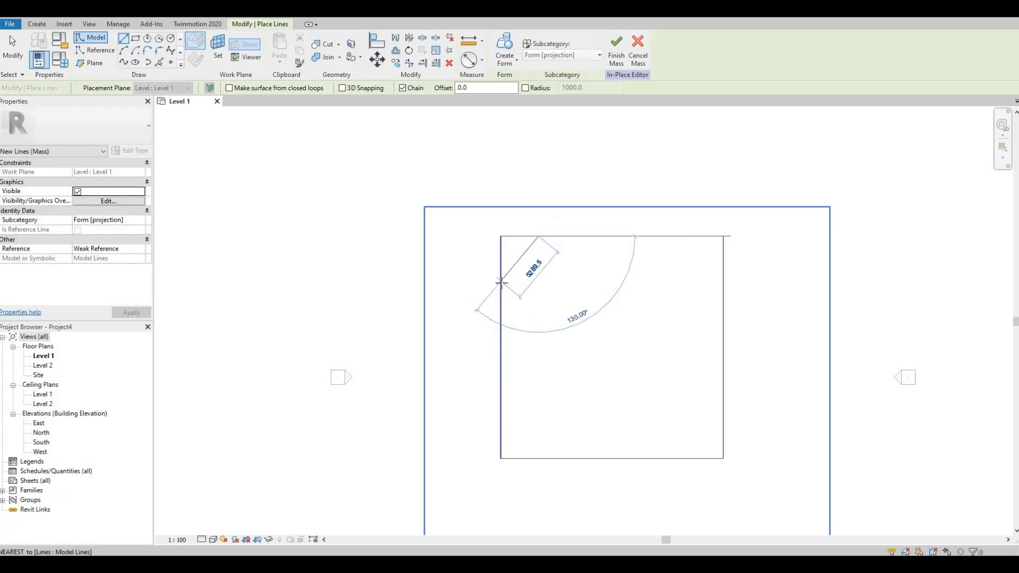
click(502, 283)
key(Escape)
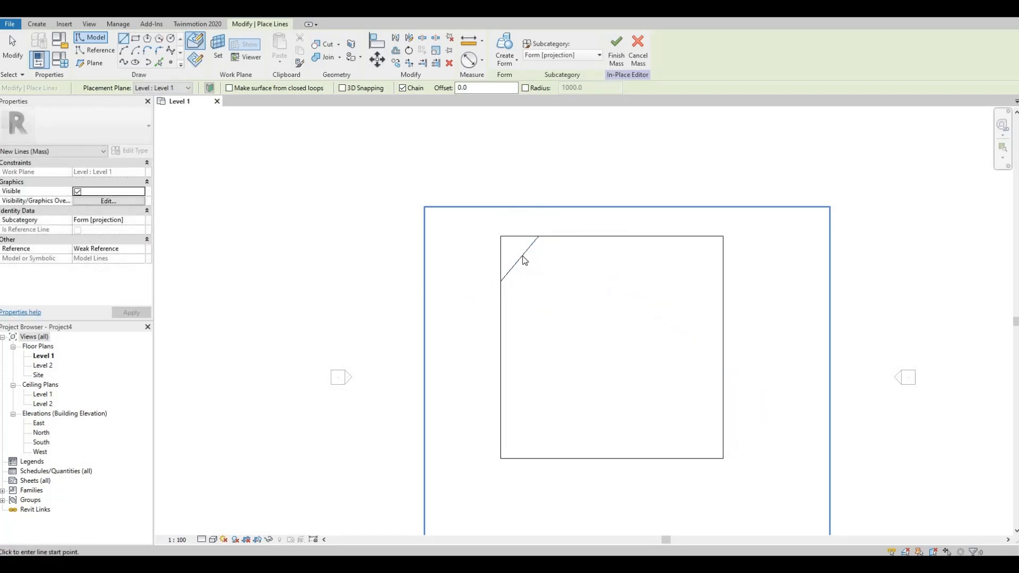
key(Escape)
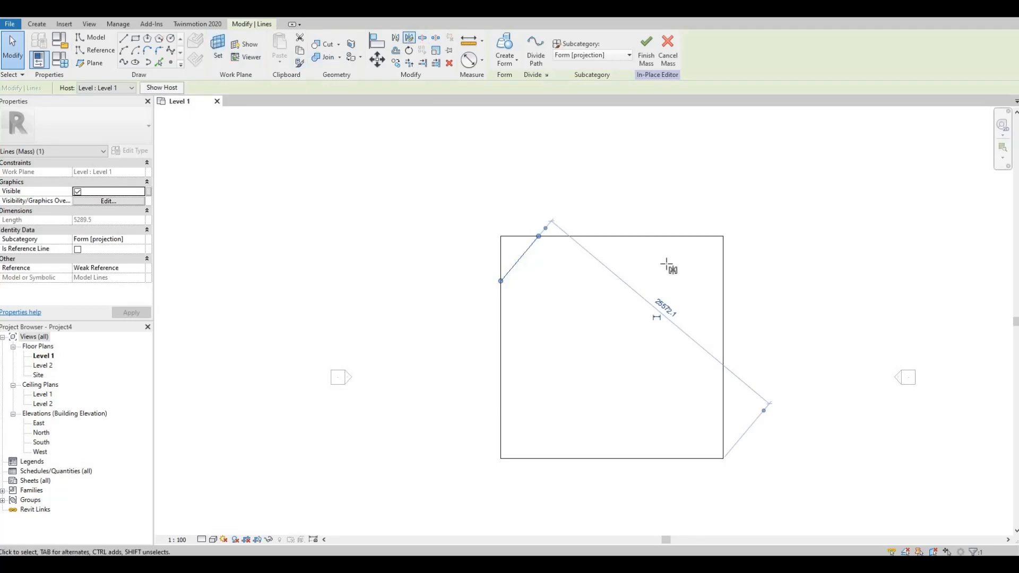
Mirror a copy of the diagonal line to the upper-right corner about a vertical axis through the top edge's midpoint.
key(m)
key(m)
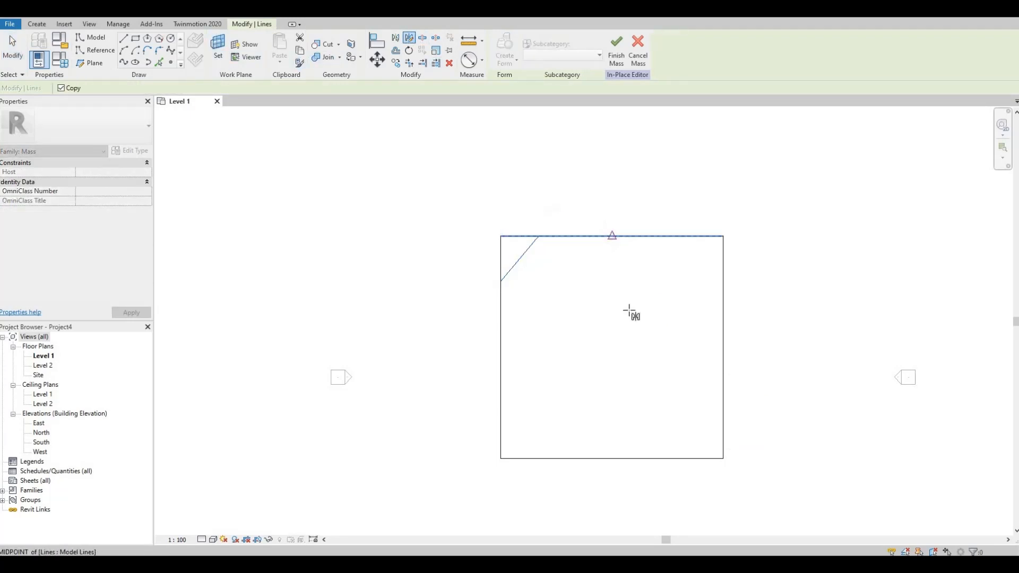
click(612, 236)
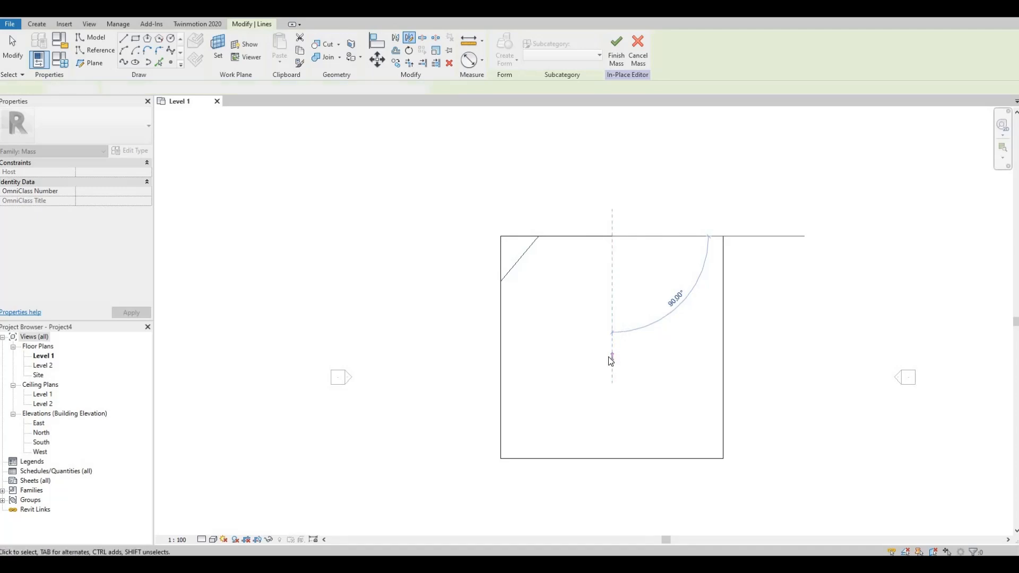
click(612, 361)
Mirror copies of both upper diagonals to the lower corners about the square's horizontal centre axis.
click(525, 257)
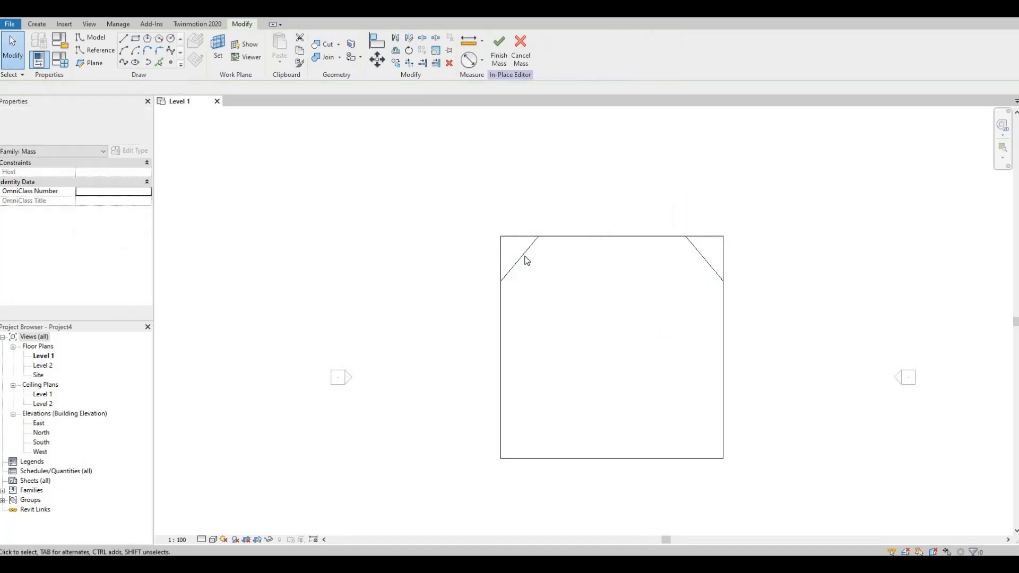
ctrl+click(699, 261)
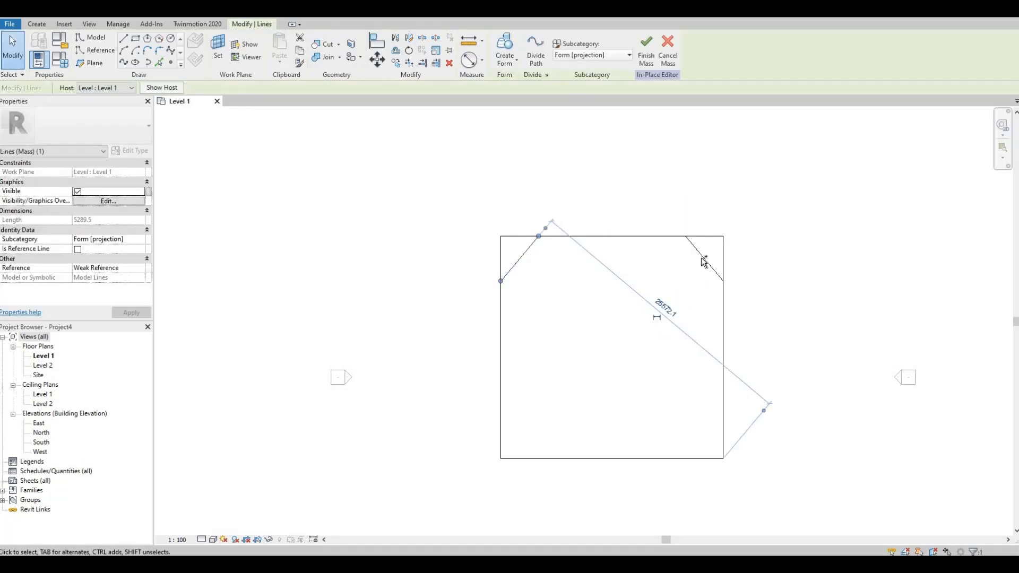
click(409, 38)
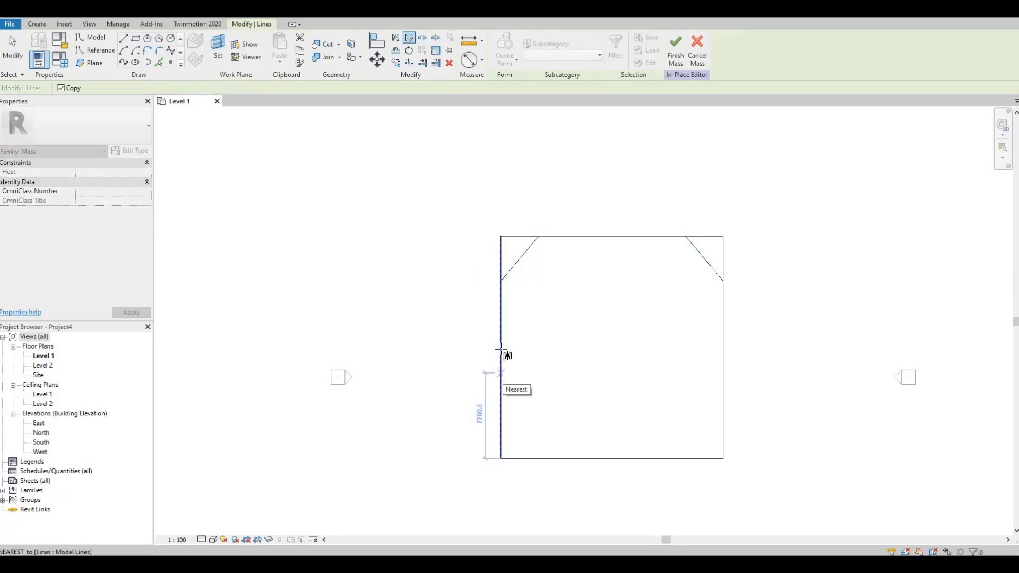
click(501, 347)
click(608, 348)
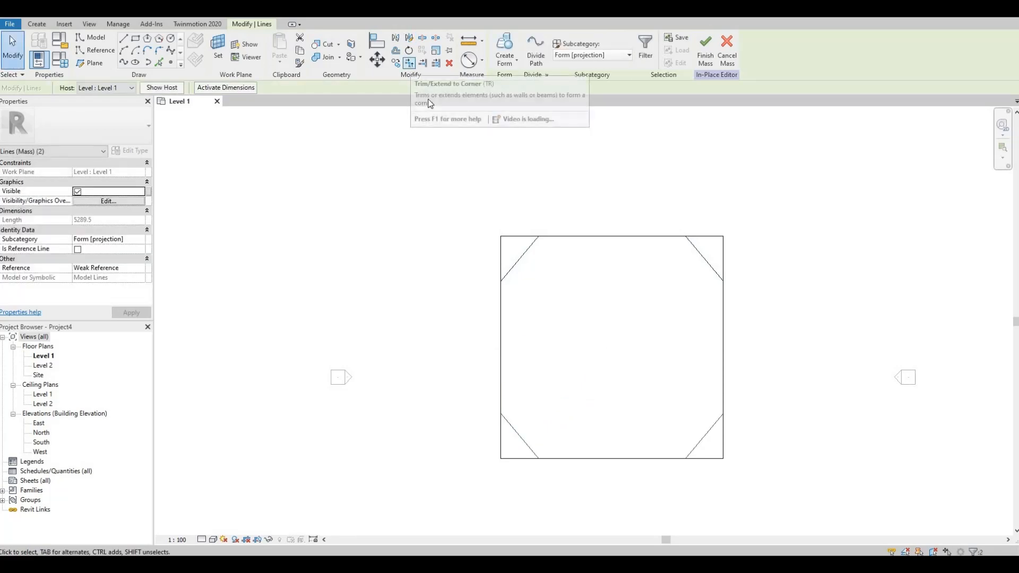
Trim the square's top and right edges back to the adjoining diagonals with Trim/Extend to Corner.
click(412, 68)
click(518, 263)
click(563, 238)
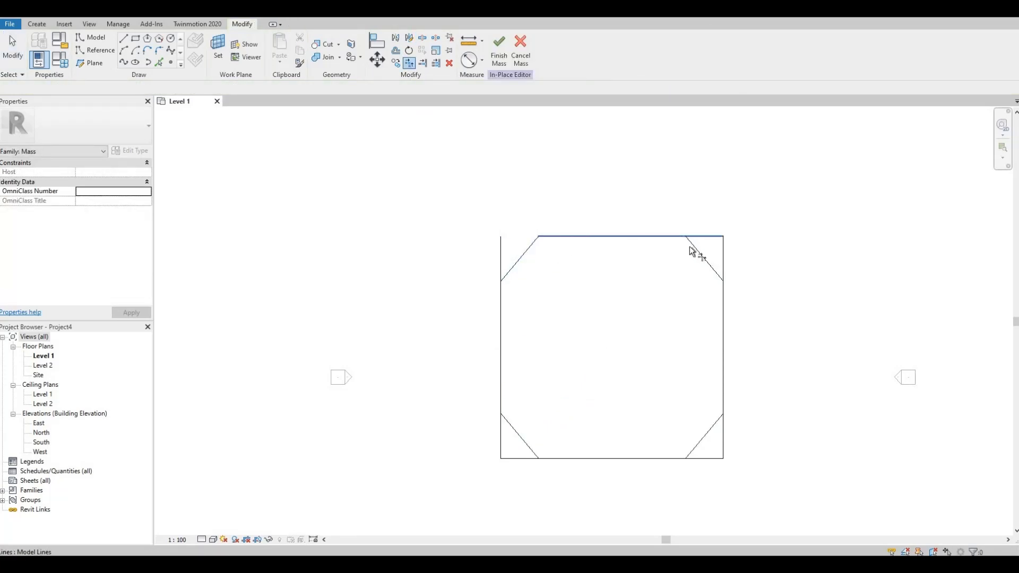
click(677, 237)
click(711, 272)
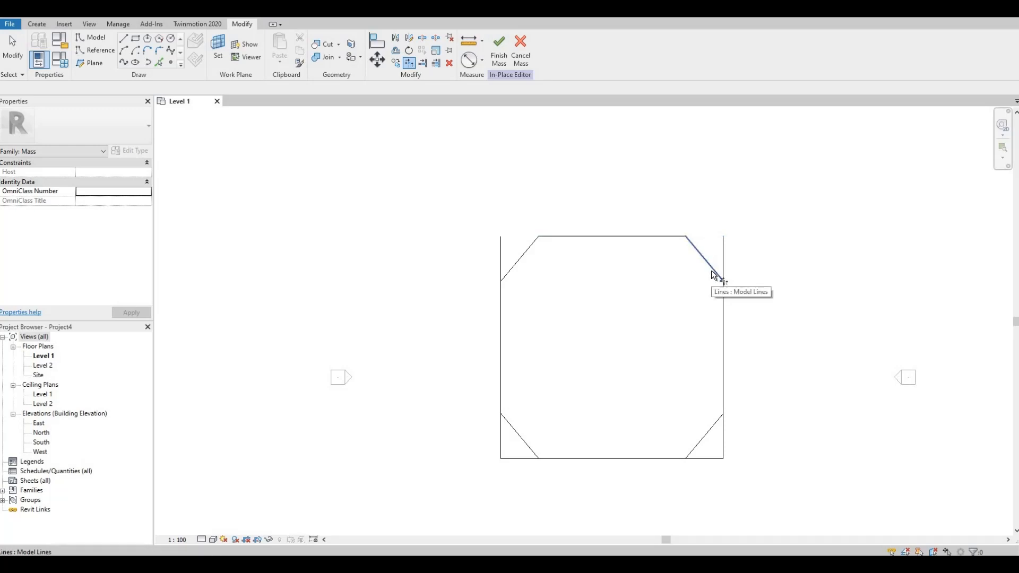
click(722, 411)
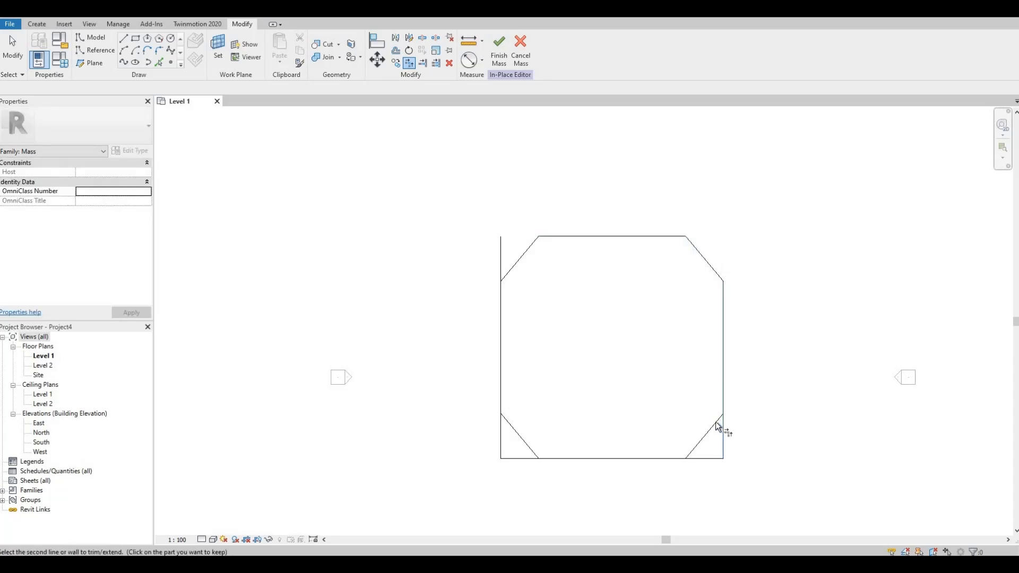
click(716, 421)
Trim the bottom and left edges back to the adjoining diagonals, closing the octagonal outline.
click(658, 458)
click(652, 457)
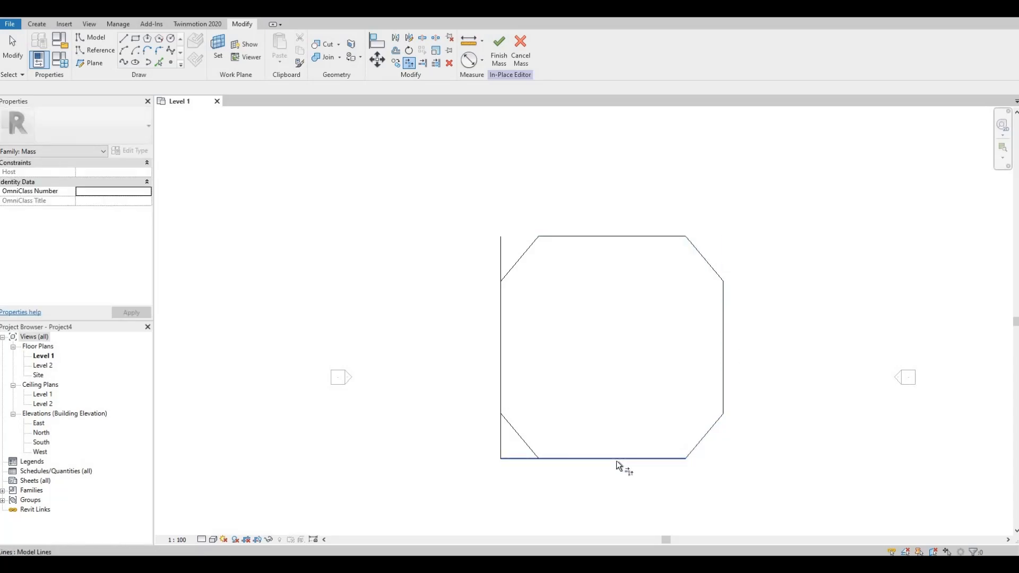
click(547, 458)
click(515, 428)
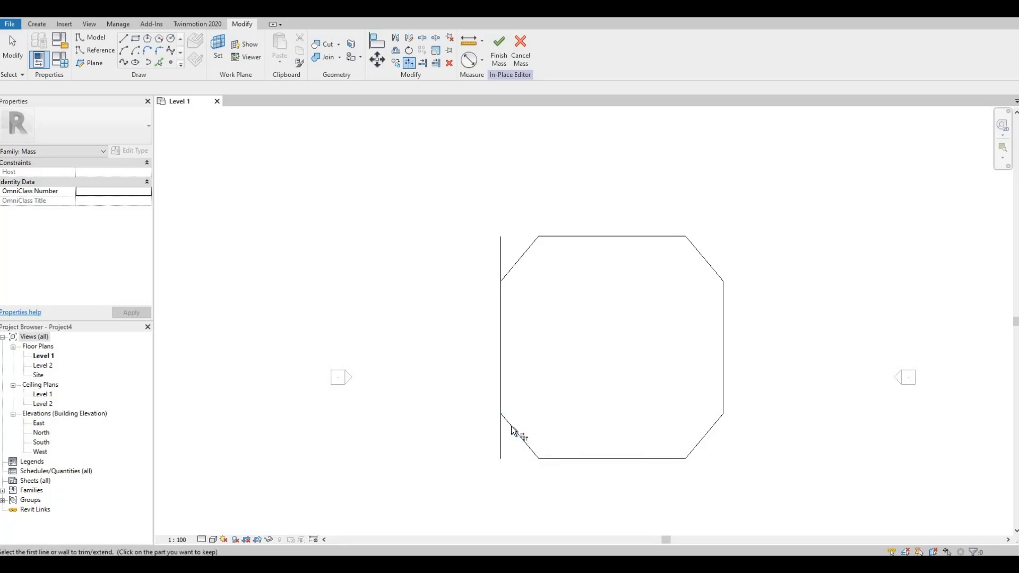
click(503, 333)
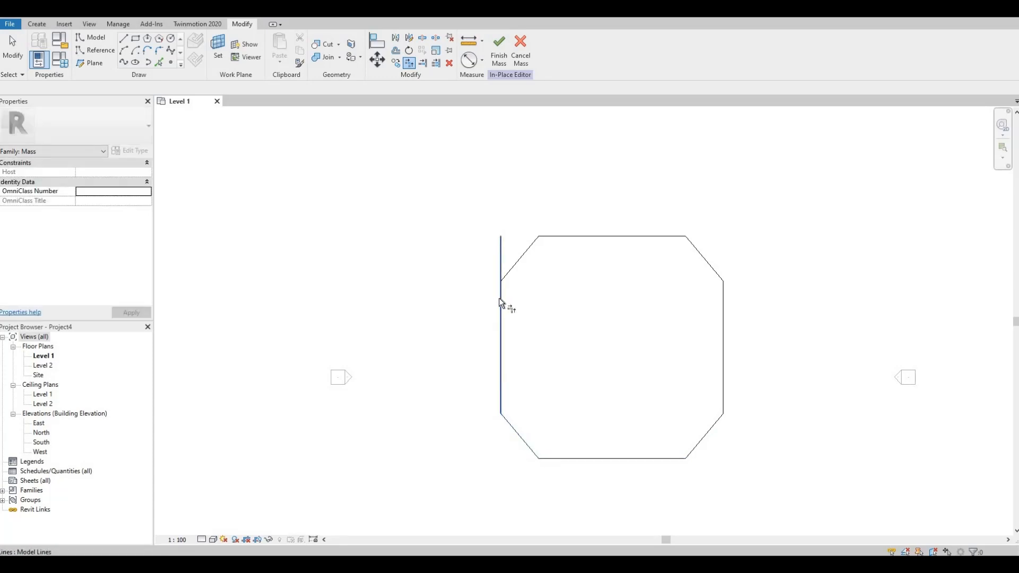
click(502, 289)
click(508, 273)
key(Escape)
key(Escape)
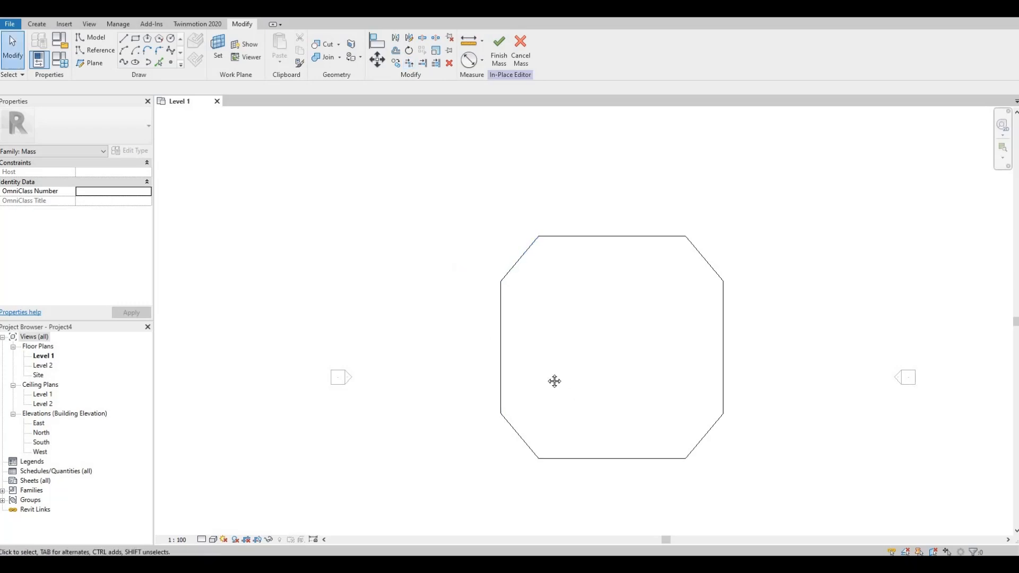
In the South elevation, copy the outline lines enclosed by a selection window about 15000 straight up with Constrain off.
middle_drag(454, 388, 380, 343)
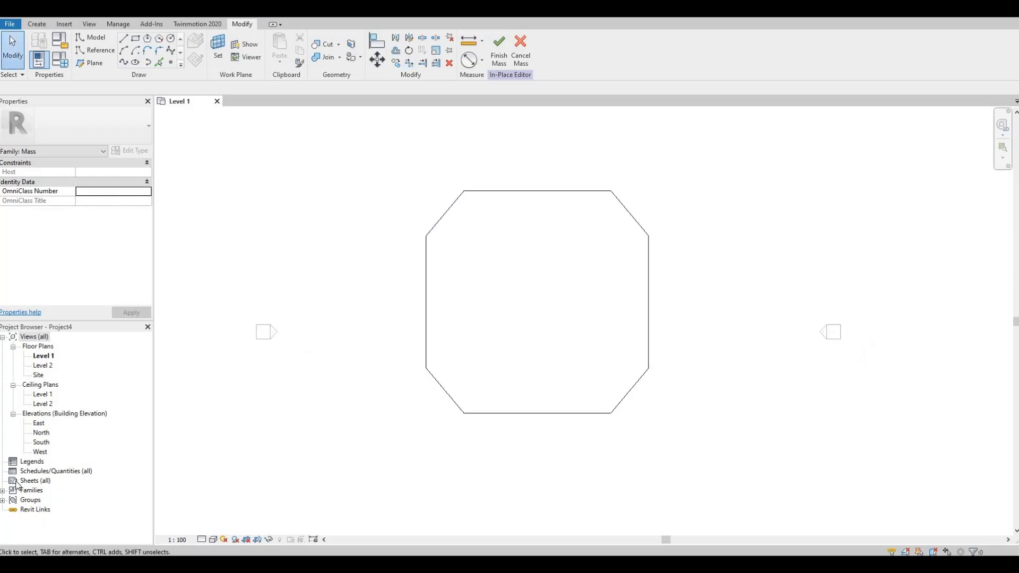
double_click(42, 442)
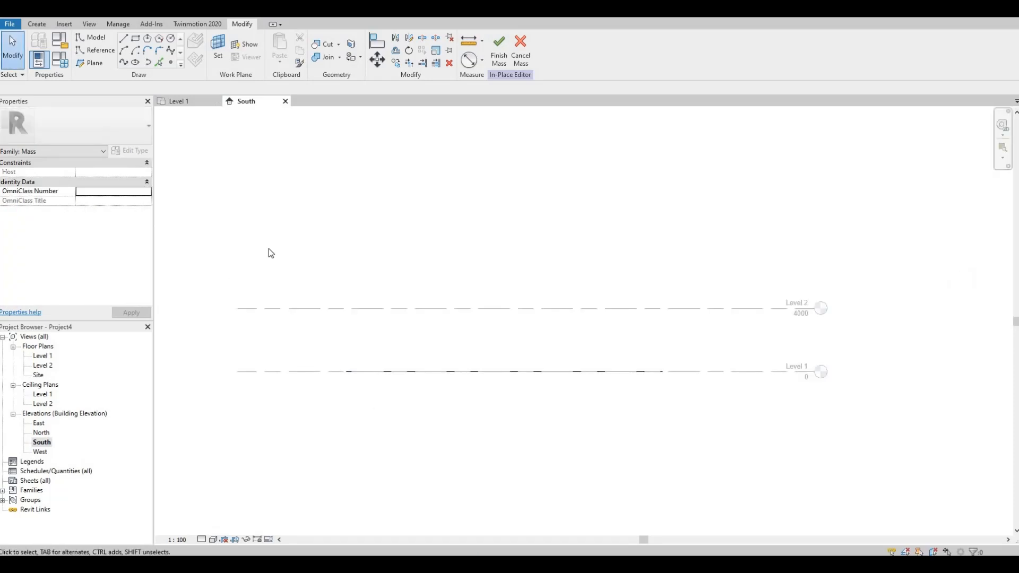
drag(268, 248, 618, 395)
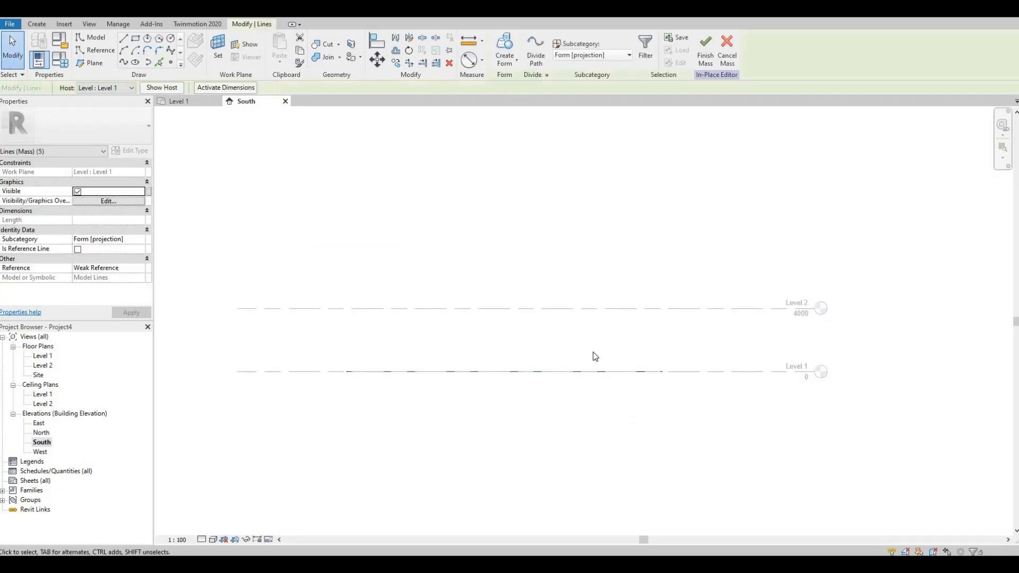
click(396, 64)
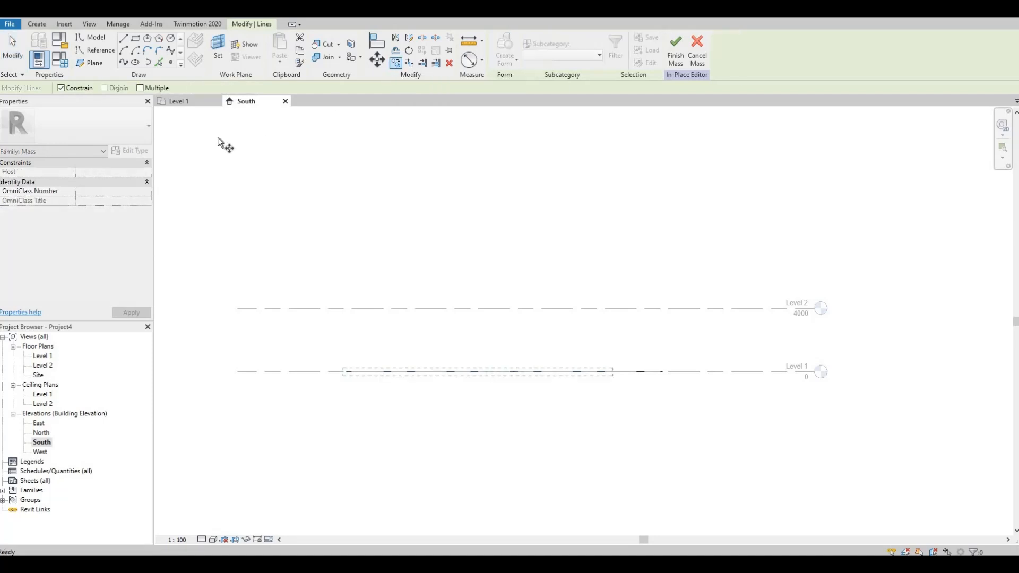
click(61, 88)
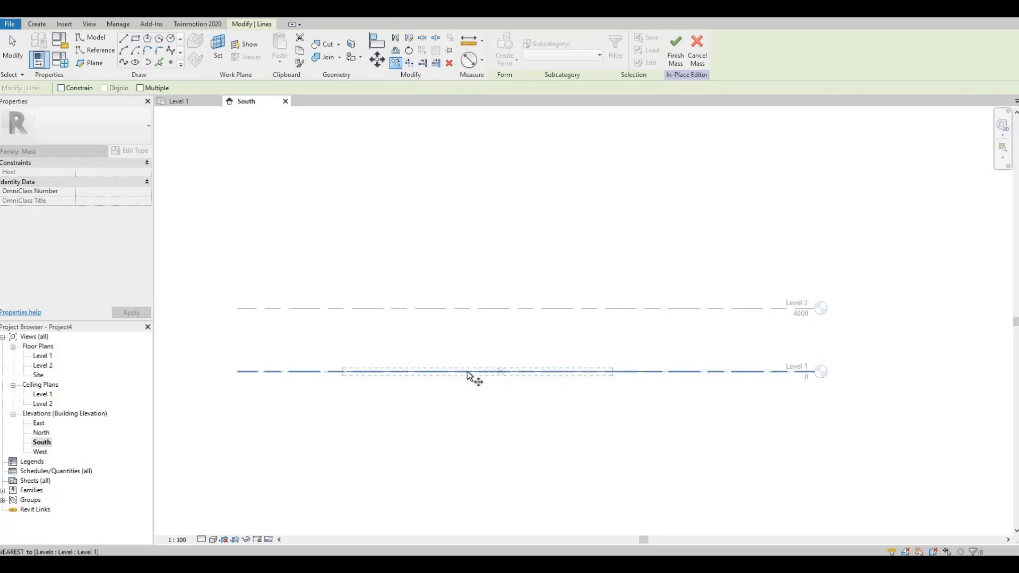
click(505, 371)
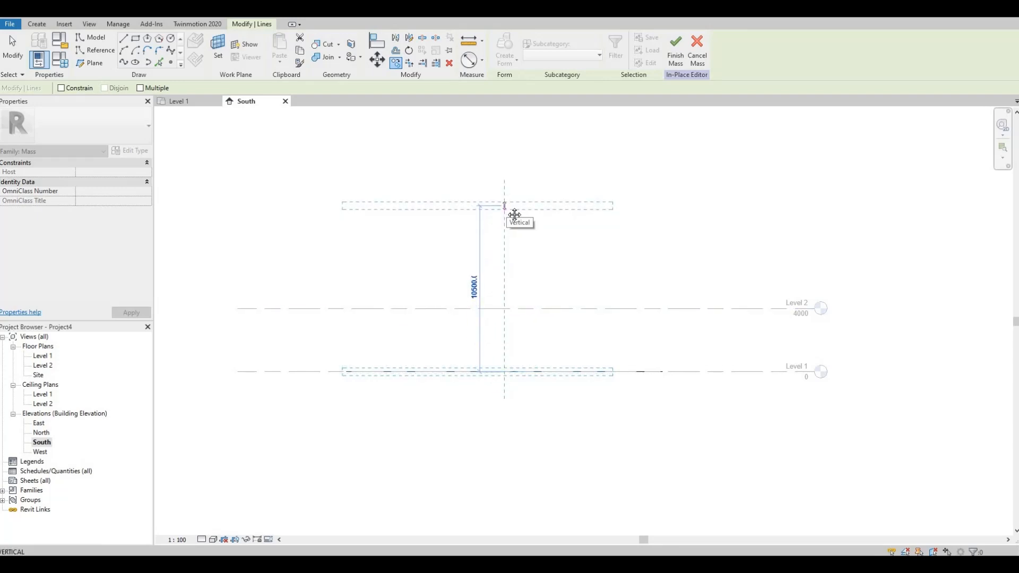
middle_drag(514, 215, 516, 260)
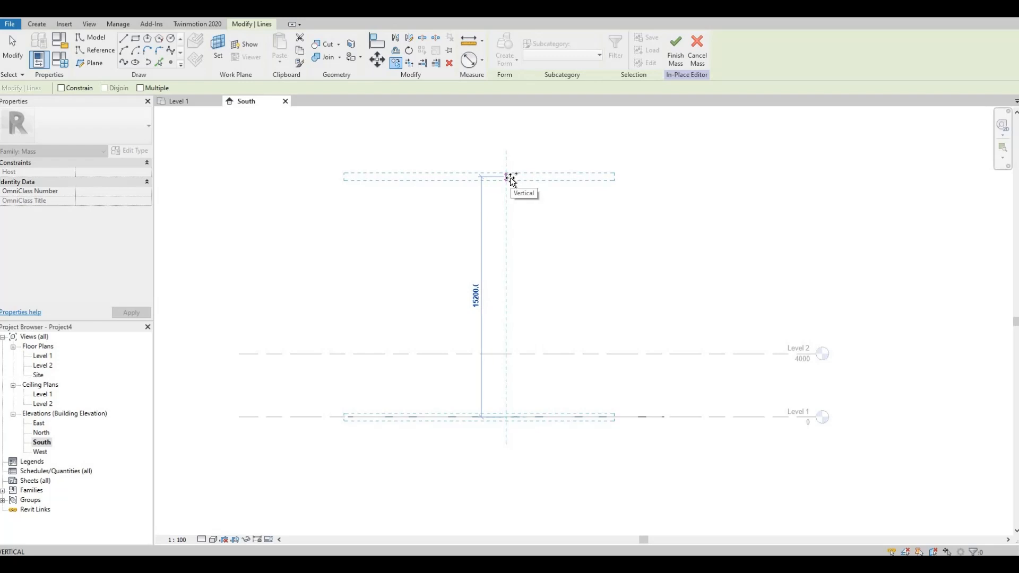
click(509, 181)
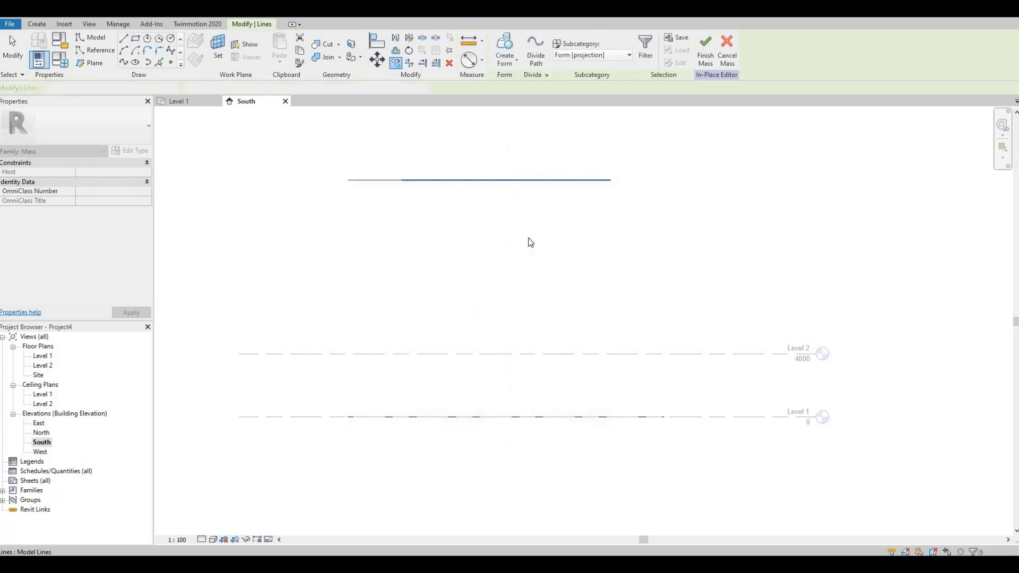
Open the 3D view and select the lower octagon's whole chain of lines, then clear the selection.
scroll(531, 241, down, 1)
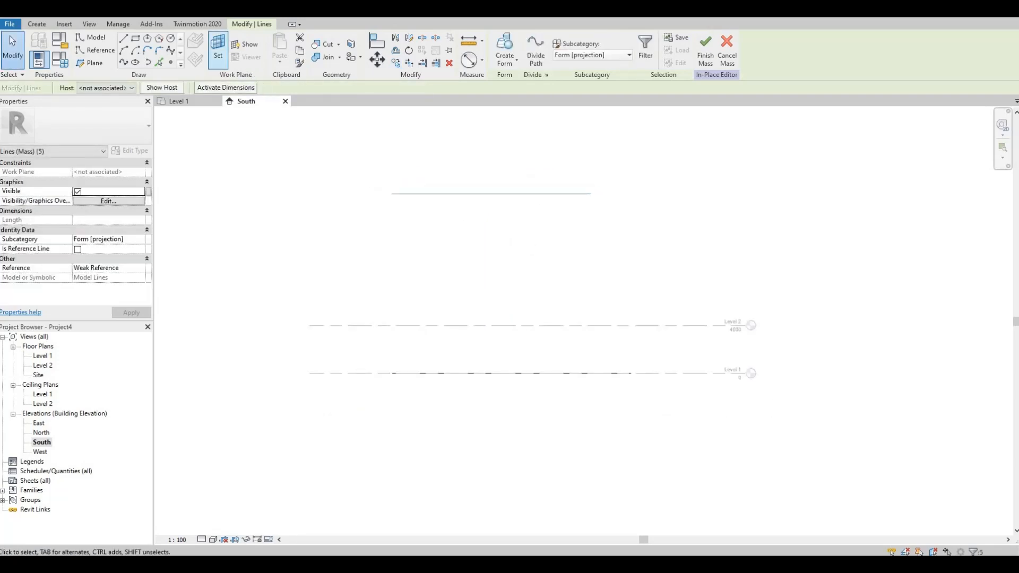
click(197, 15)
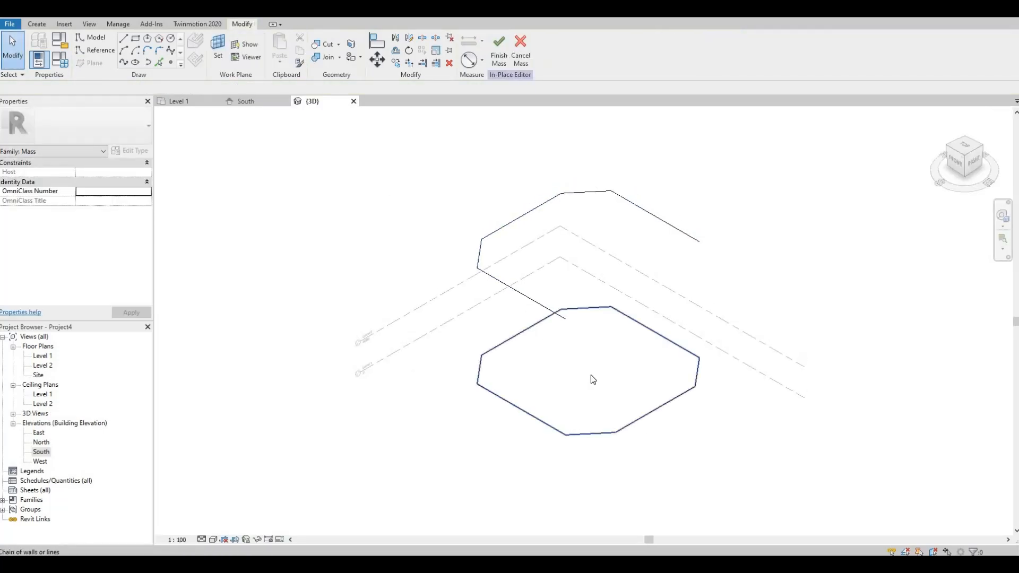
shift+middle_drag(638, 325, 665, 363)
key(Tab)
click(666, 369)
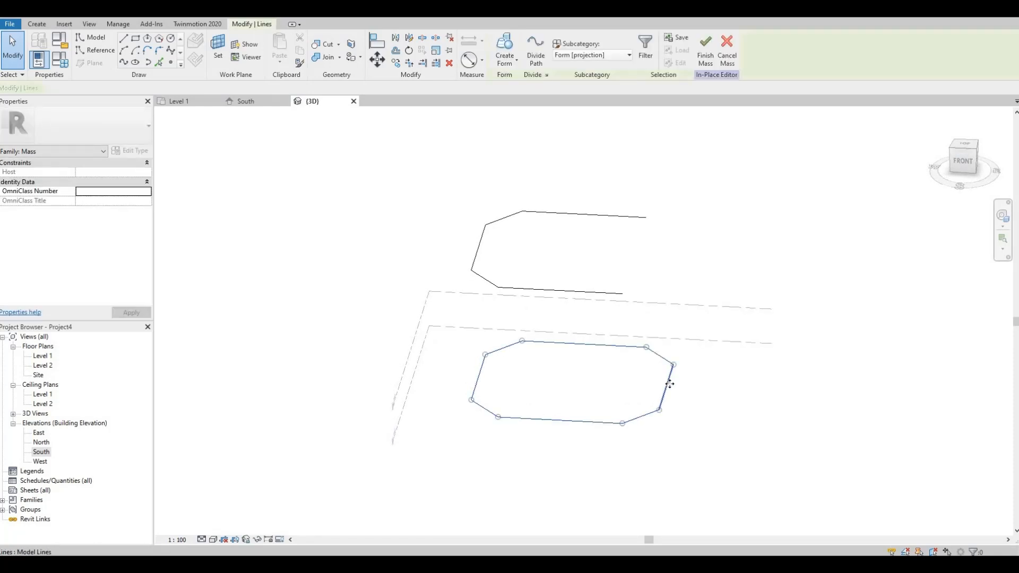
key(Escape)
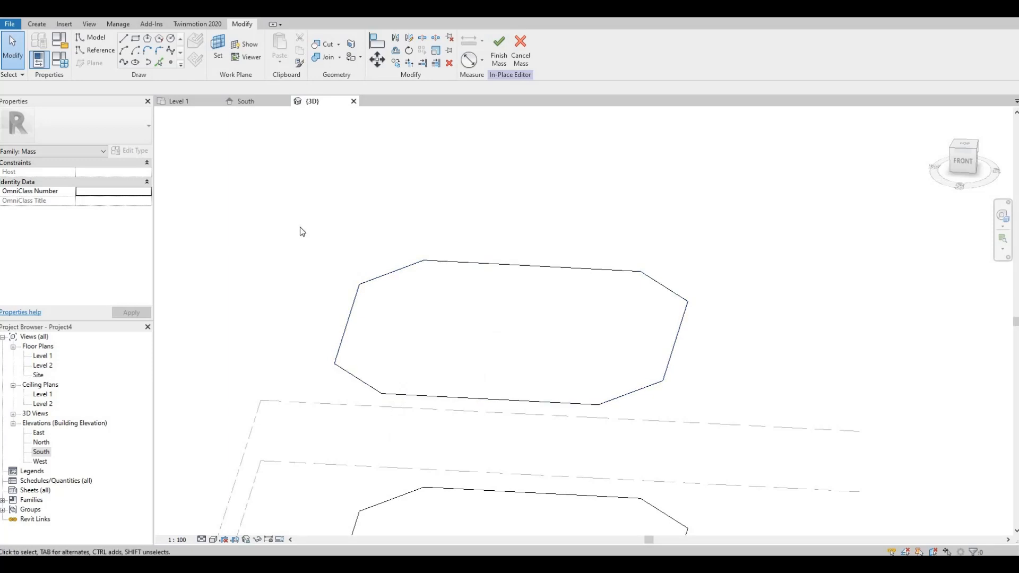
Rotate the upper octagon clockwise about its centre until its long sides run diagonally to those of the lower octagon.
drag(270, 207, 720, 416)
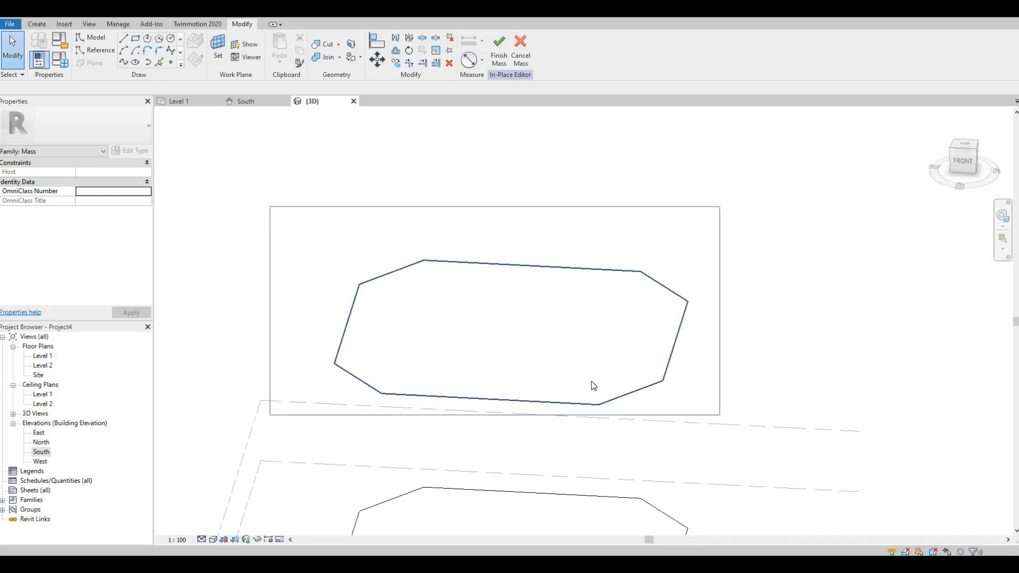
drag(594, 386, 567, 367)
shift+middle_drag(567, 367, 552, 385)
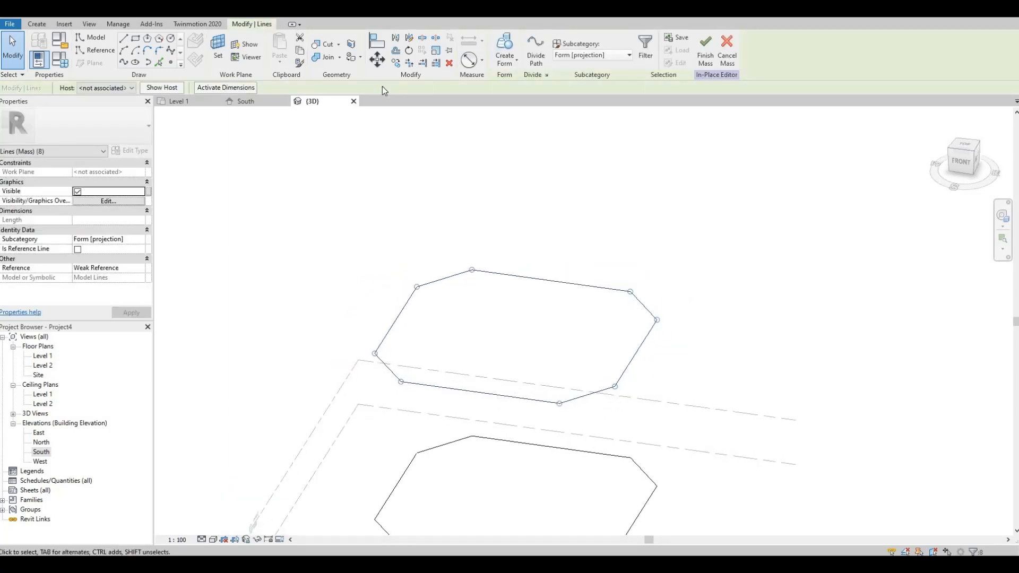
click(409, 51)
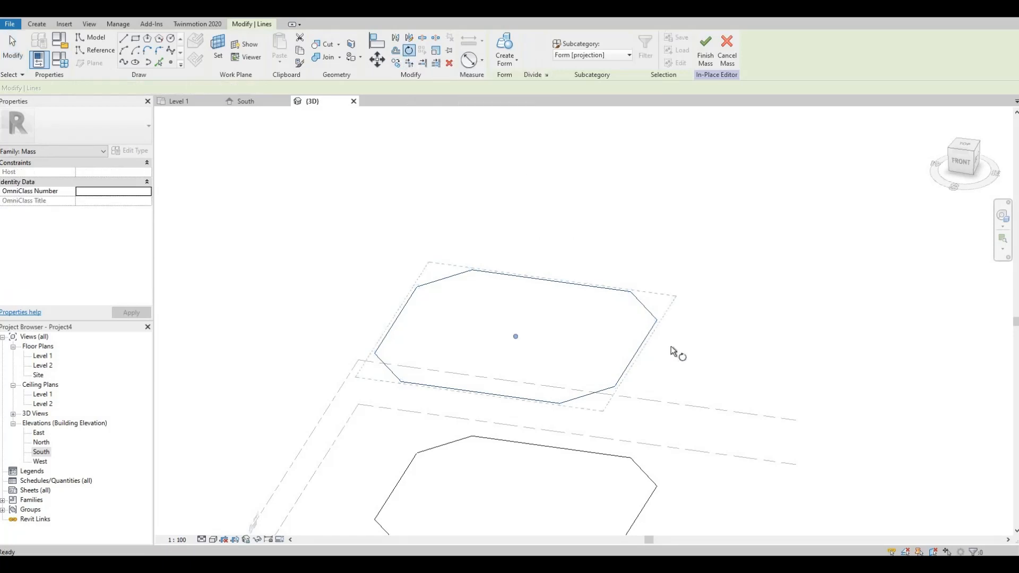
click(706, 365)
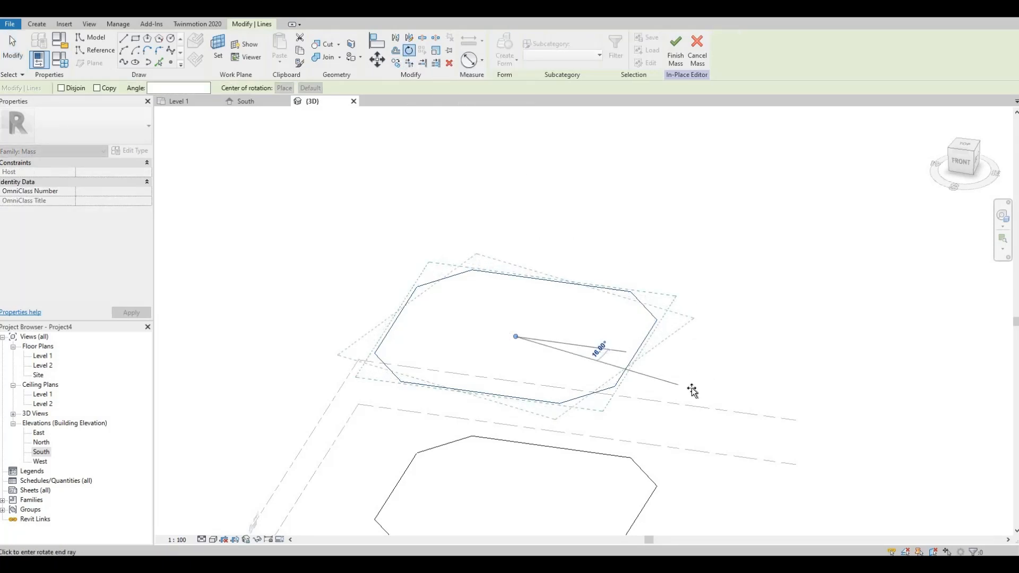
click(691, 387)
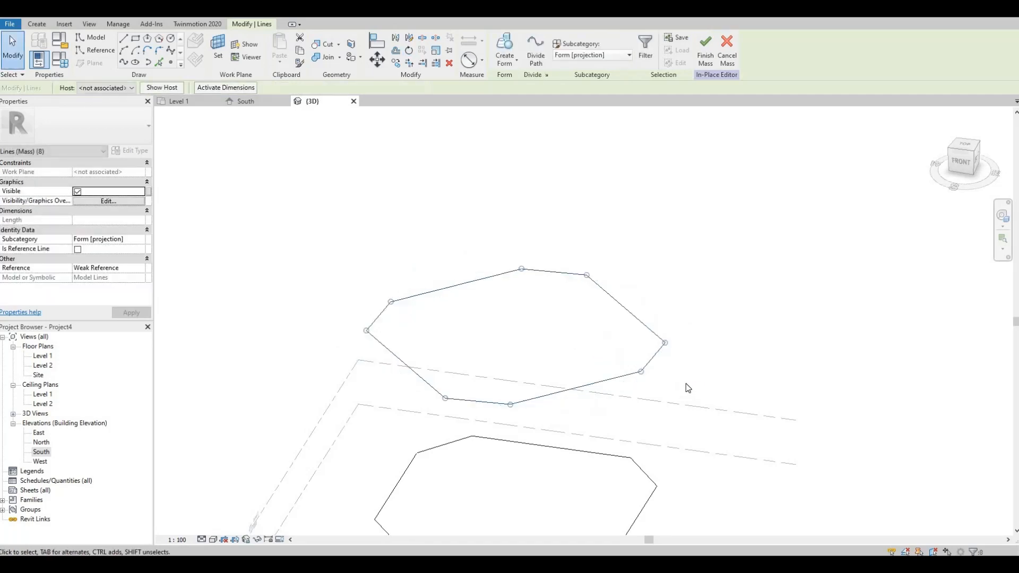
scroll(692, 397, down, 1)
middle_drag(692, 410, 660, 350)
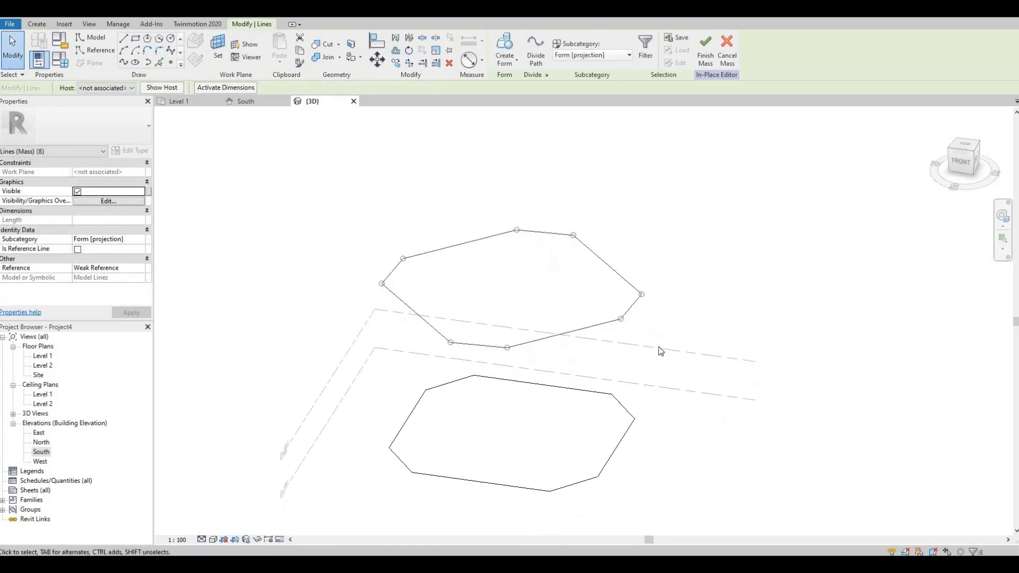
click(660, 351)
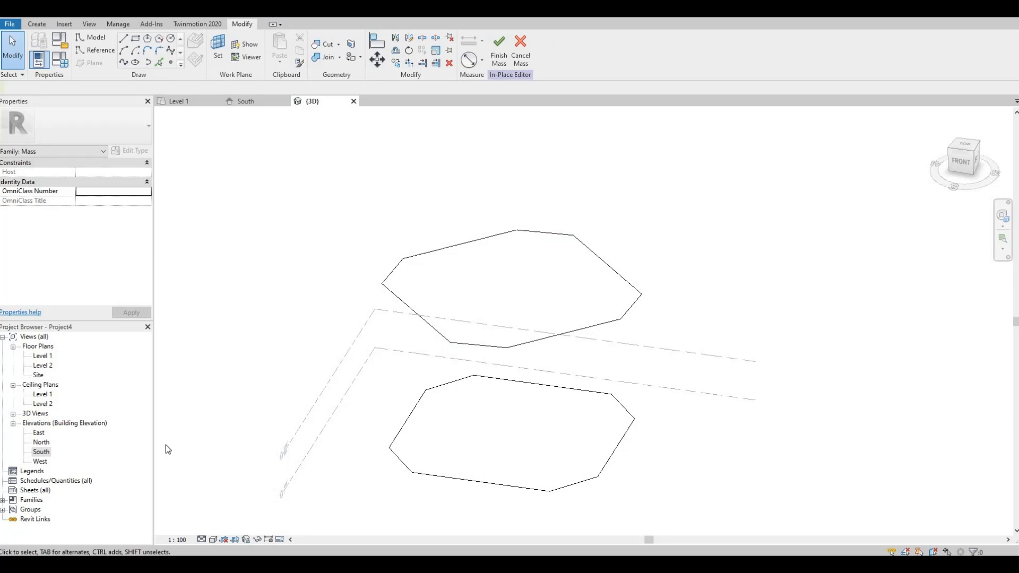
In the South elevation, copy both octagon outlines together about 30000 straight up with Constrain off.
double_click(42, 452)
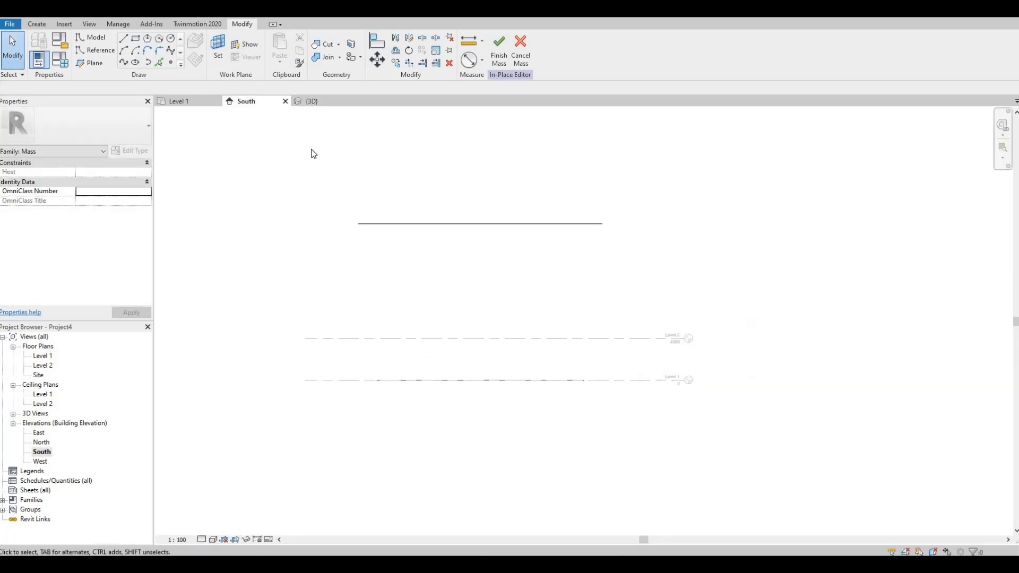
mouse_move(311, 149)
mouse_down()
mouse_move(432, 244)
mouse_move(637, 467)
mouse_up()
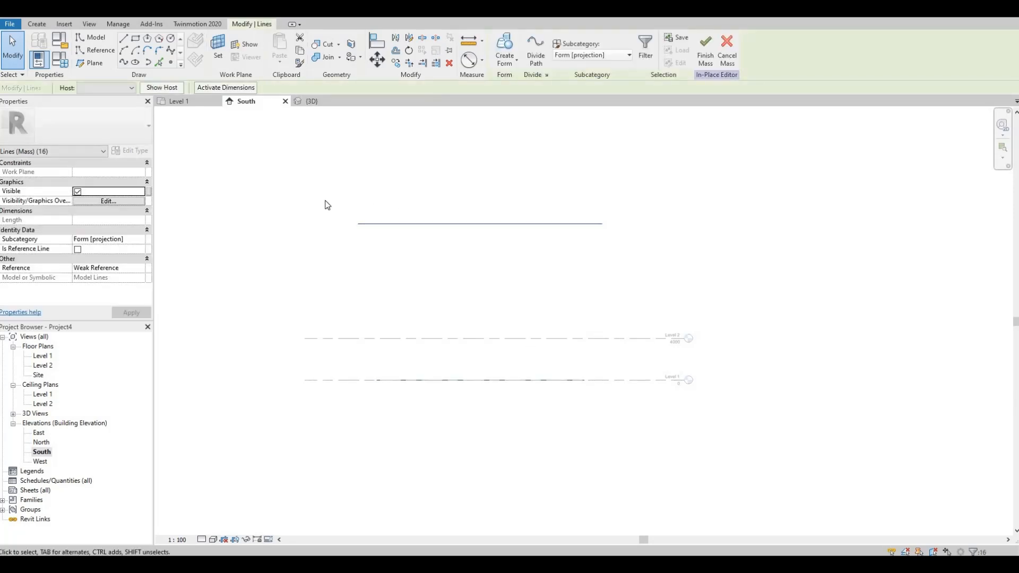
scroll(324, 282, down, 2)
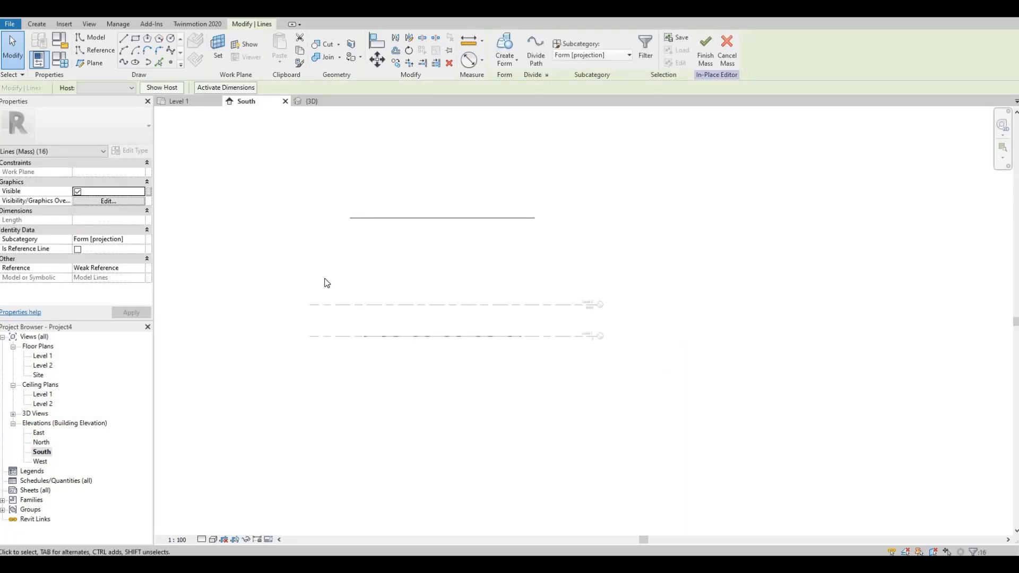
click(396, 61)
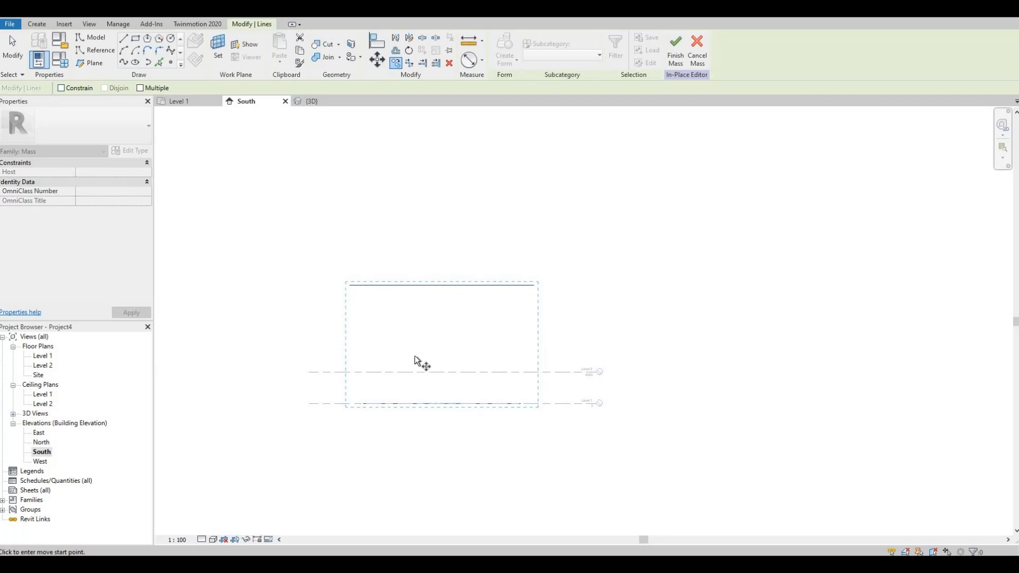
click(444, 405)
middle_drag(448, 239, 449, 313)
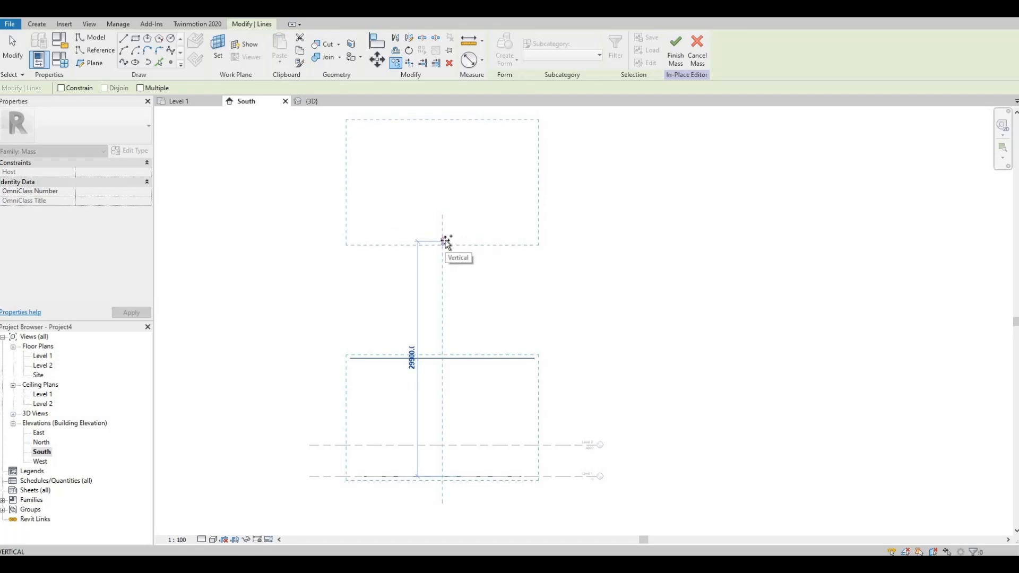
click(444, 240)
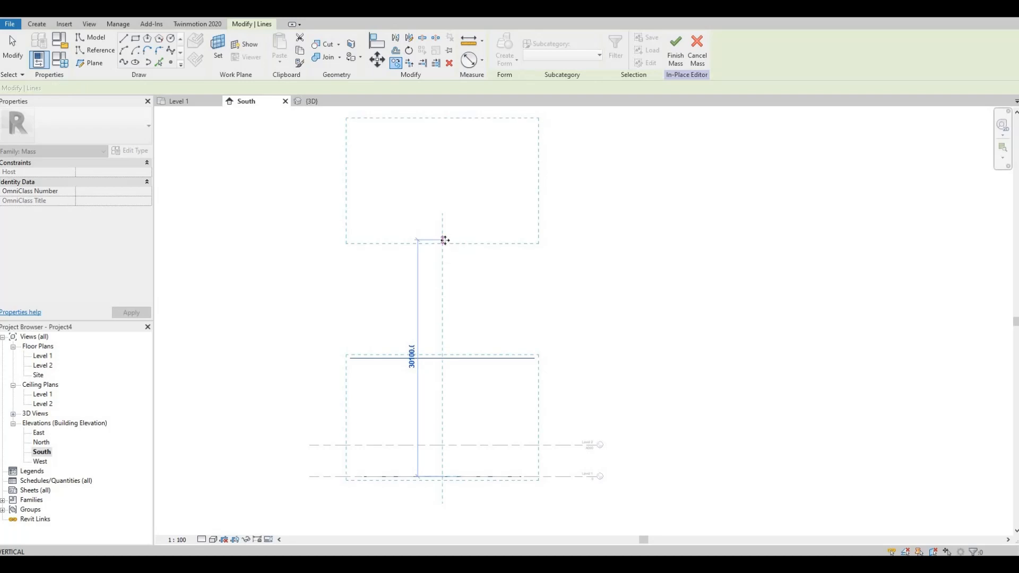
scroll(444, 239, down, 2)
middle_drag(444, 275, 445, 272)
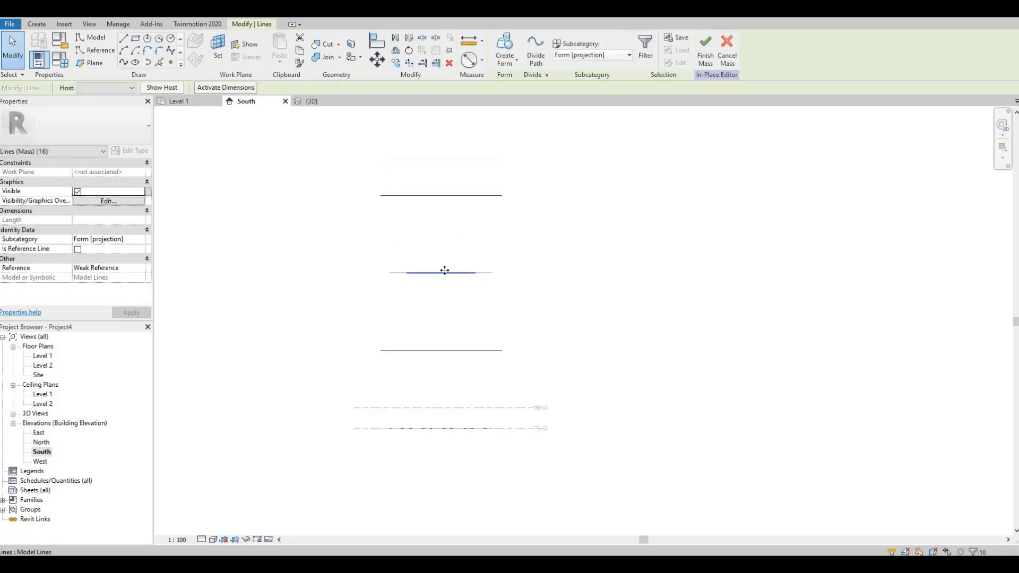
scroll(444, 272, down, 1)
click(407, 248)
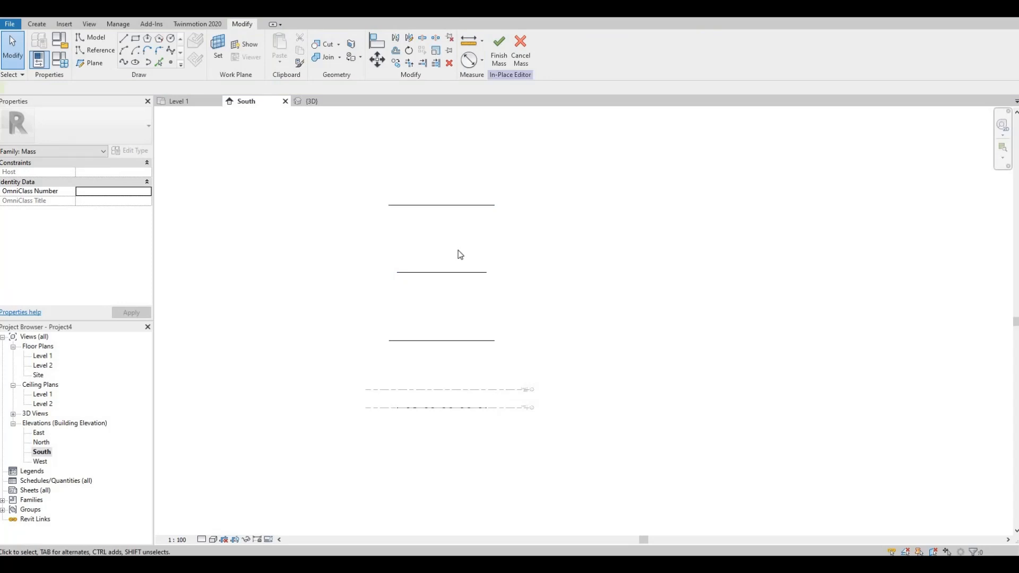
Copy the top two outlines upward with Multiple on and Constrain off, from the second outline's midpoint to the top outline's midpoint.
drag(339, 169, 521, 308)
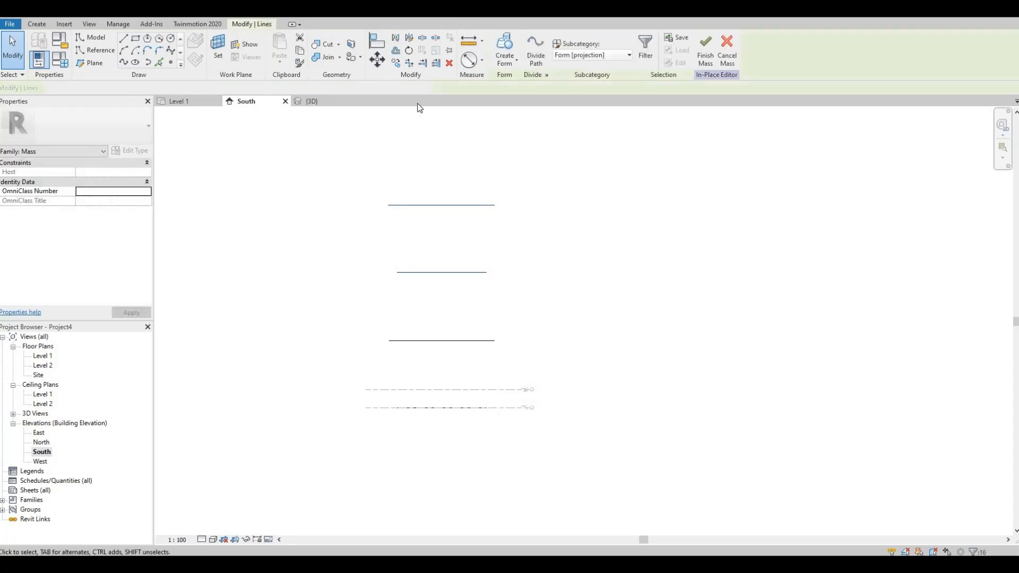
click(397, 64)
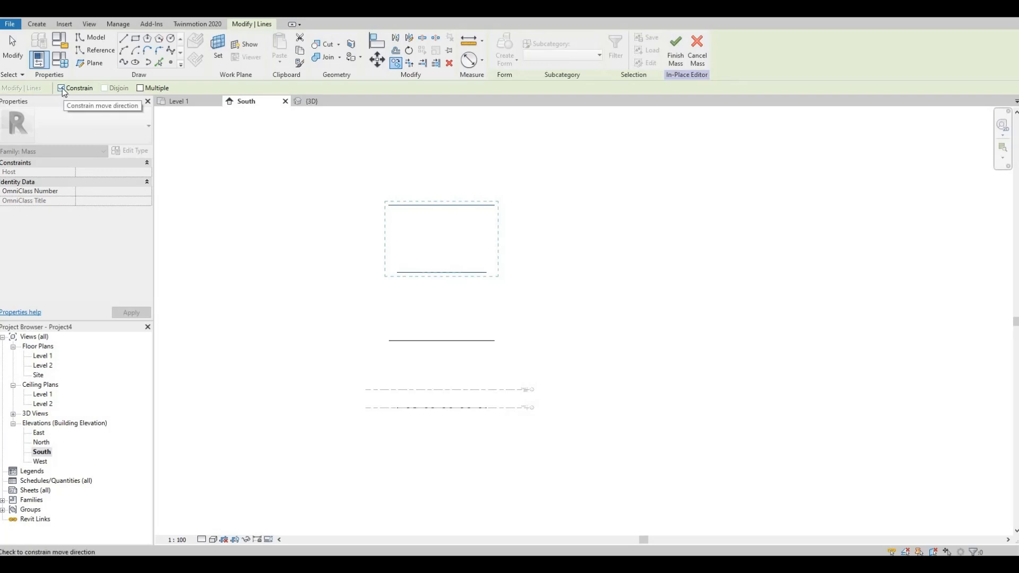
click(62, 88)
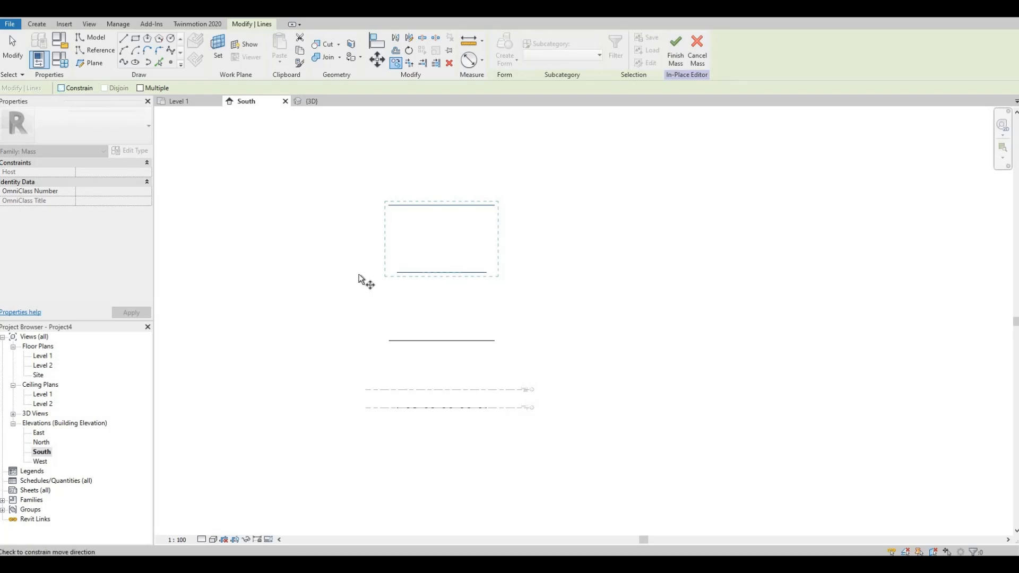
click(442, 341)
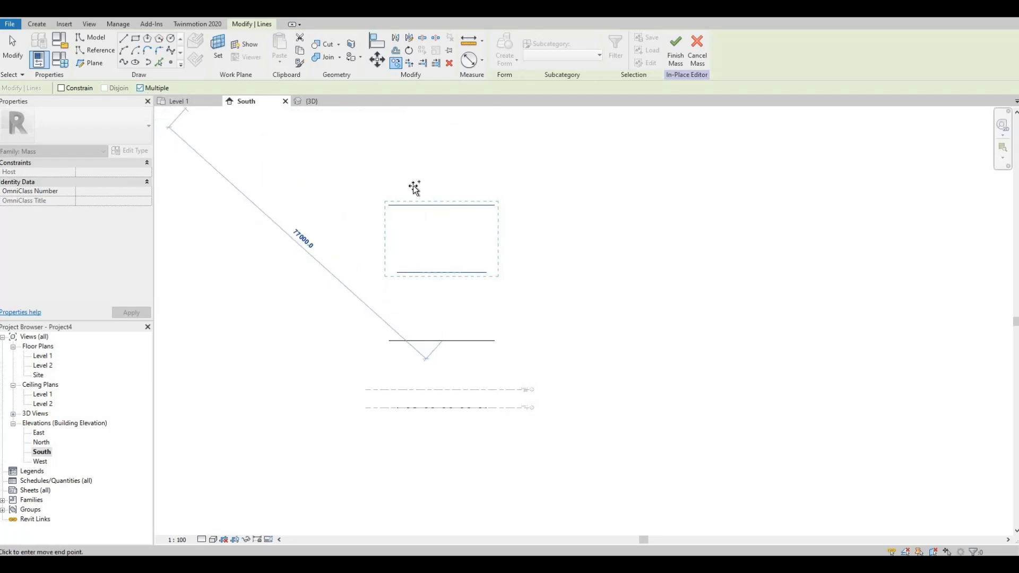
click(442, 205)
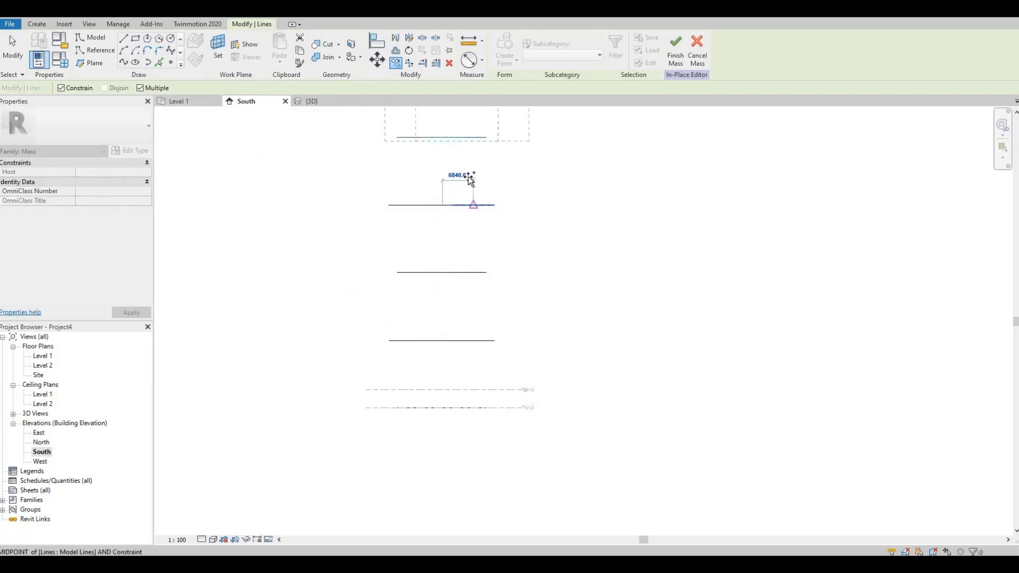
scroll(469, 177, down, 2)
middle_drag(469, 178, 442, 298)
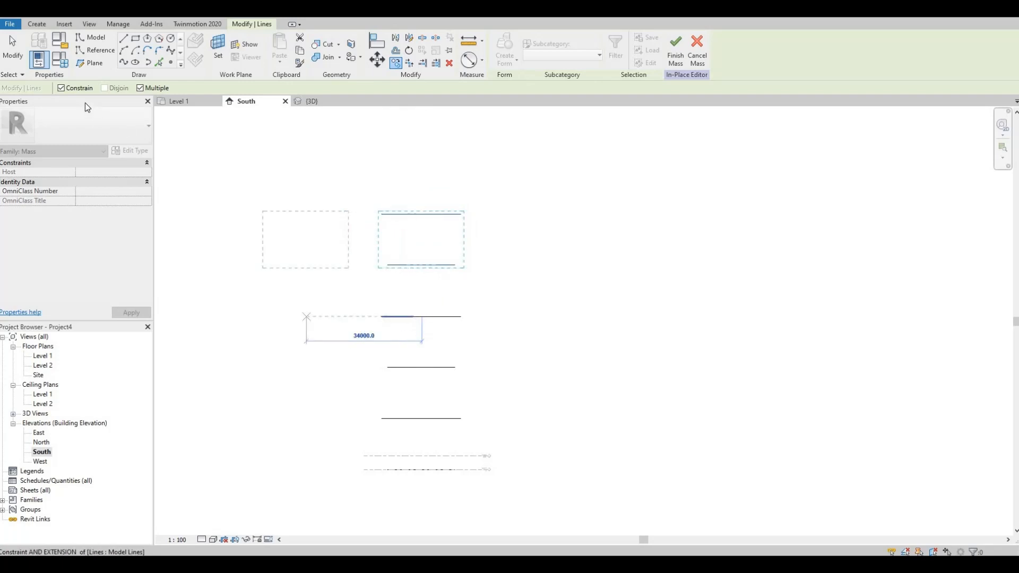
Switch Constrain off again and place another copy of the outline pair at the topmost outline's midpoint, ending the copy.
click(65, 90)
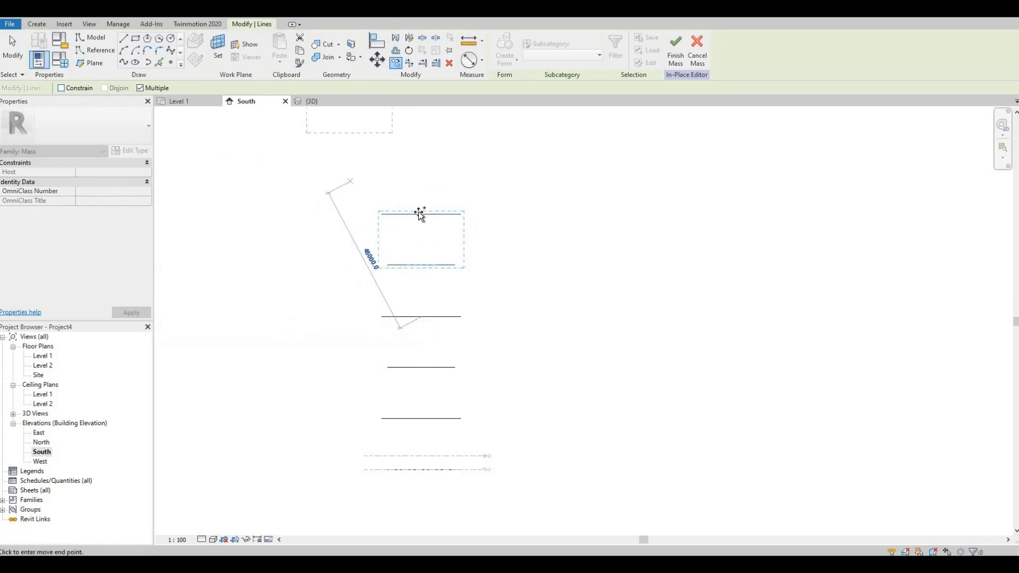
click(426, 215)
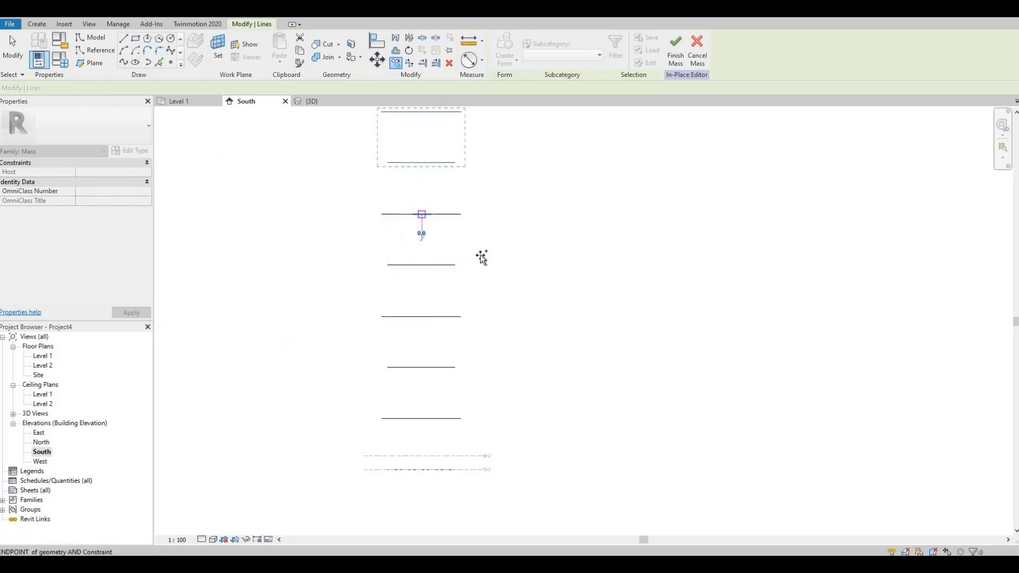
scroll(482, 260, down, 2)
scroll(482, 263, down, 1)
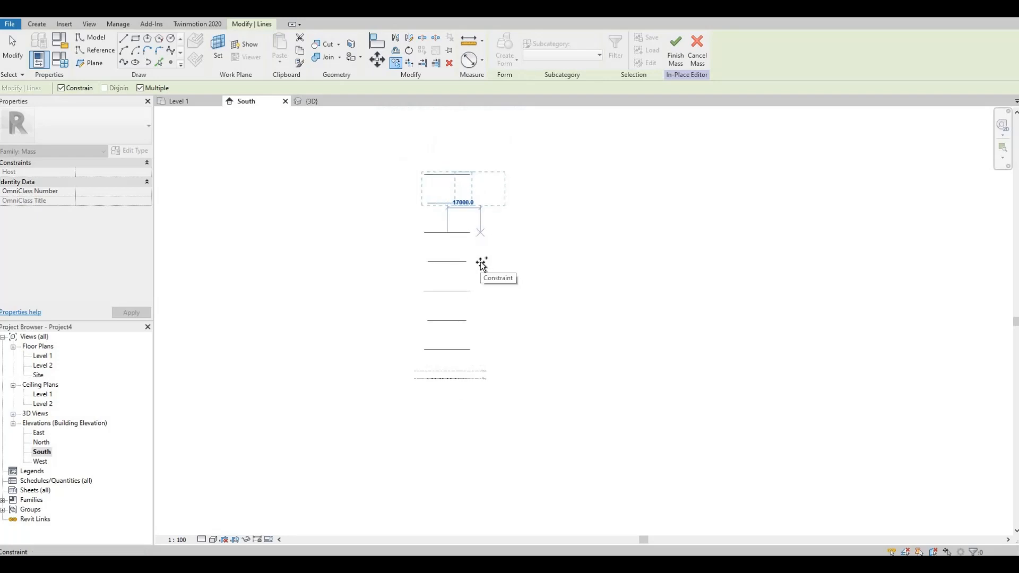
click(480, 262)
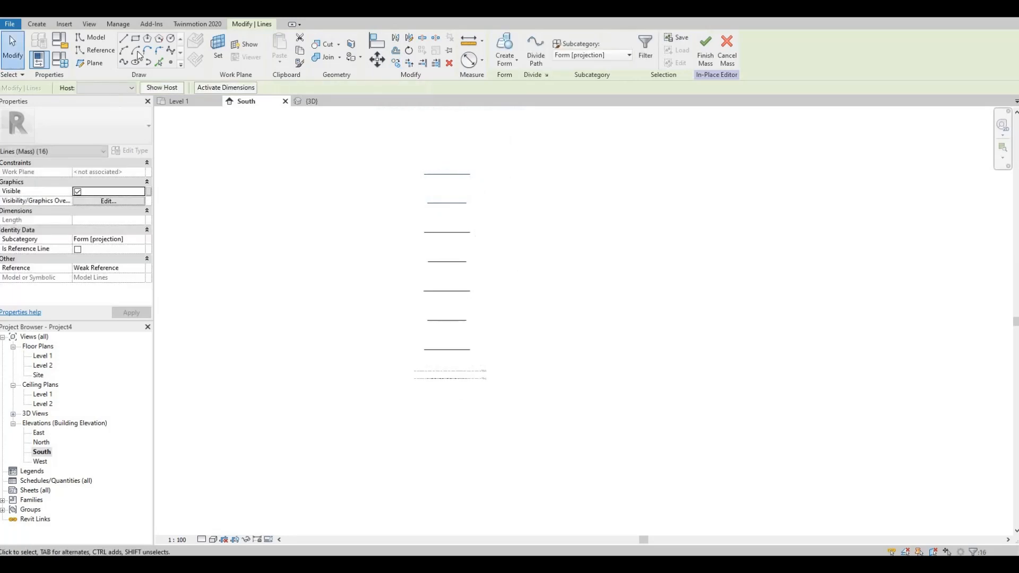
In the 3D view, create a form through all the stacked octagon outlines and finish the in-place mass.
click(312, 101)
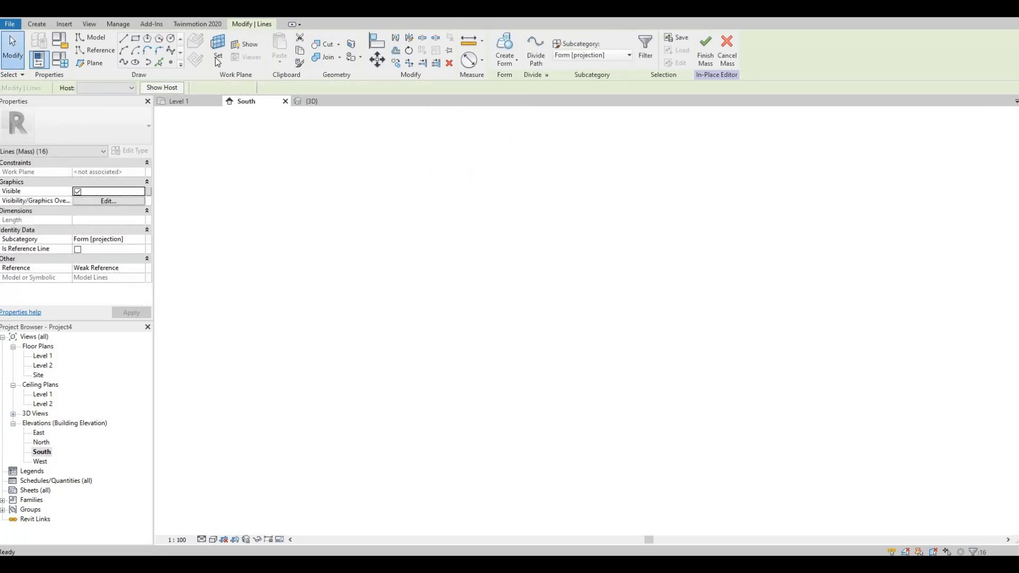
scroll(228, 126, down, 4)
scroll(333, 259, down, 5)
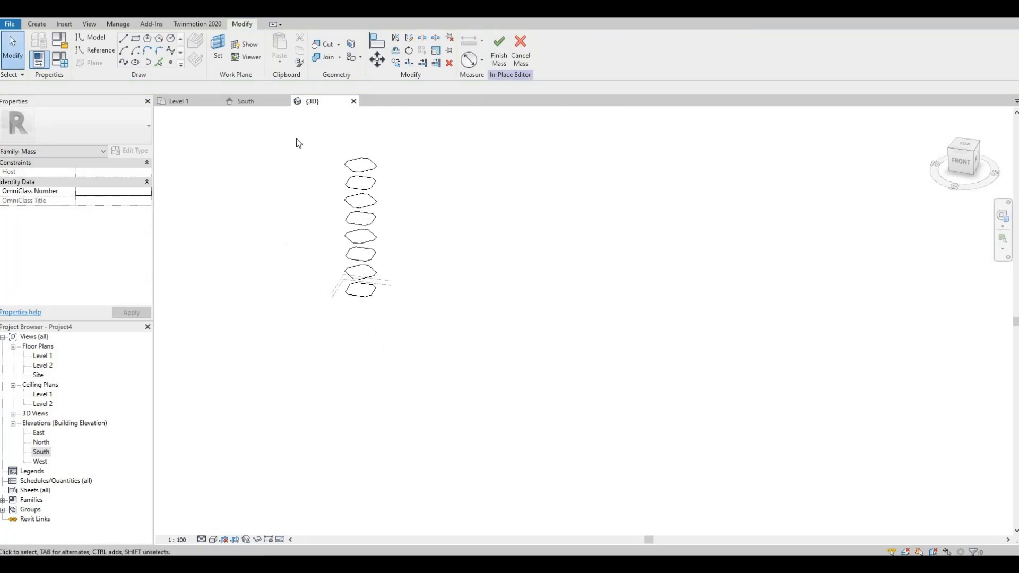
drag(296, 138, 415, 331)
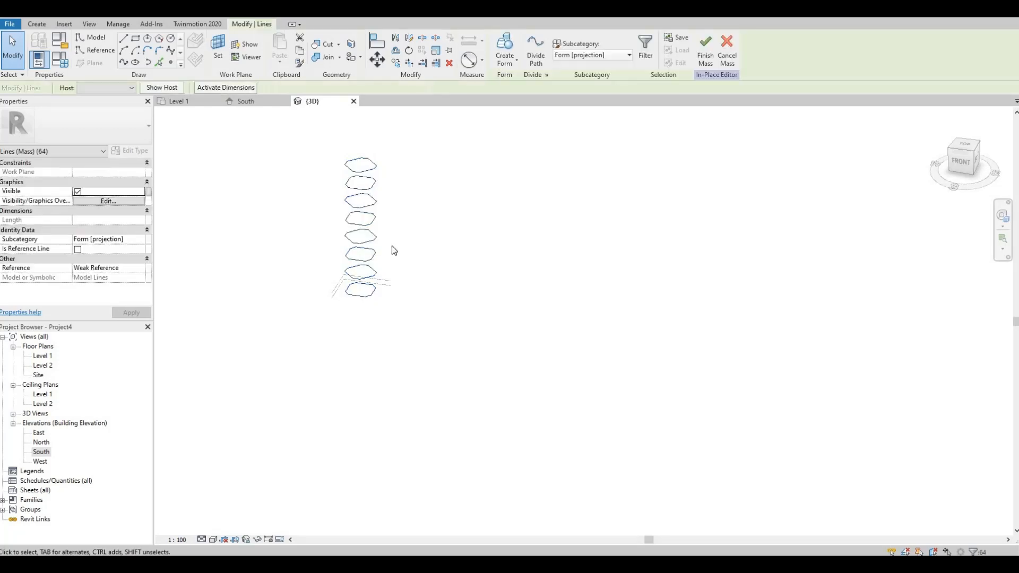
click(505, 66)
click(504, 79)
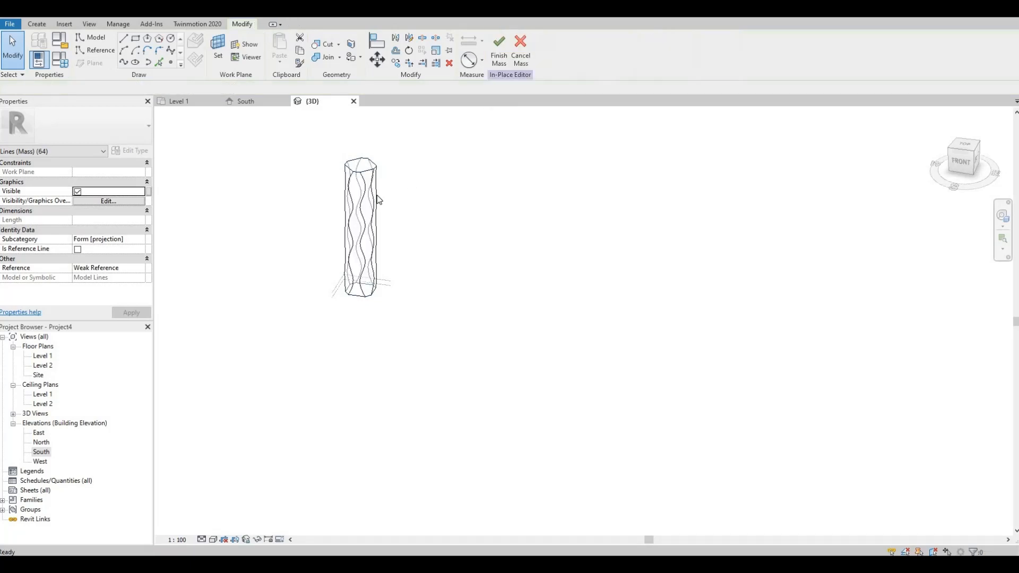
click(305, 191)
scroll(303, 191, up, 3)
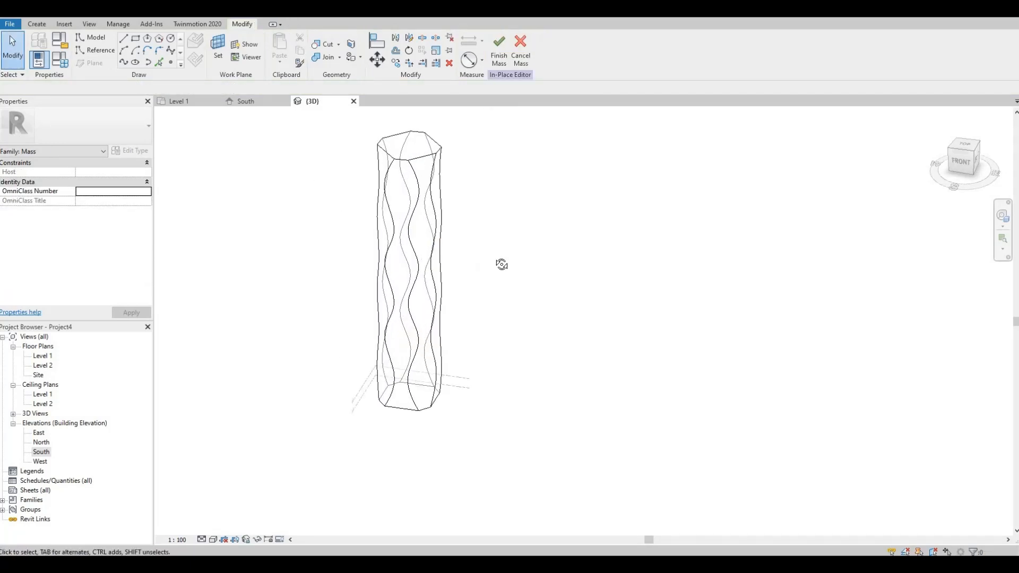
mouse_move(502, 264)
shift+middle_down()
mouse_move(585, 241)
mouse_move(532, 266)
mouse_move(490, 256)
shift+middle_up()
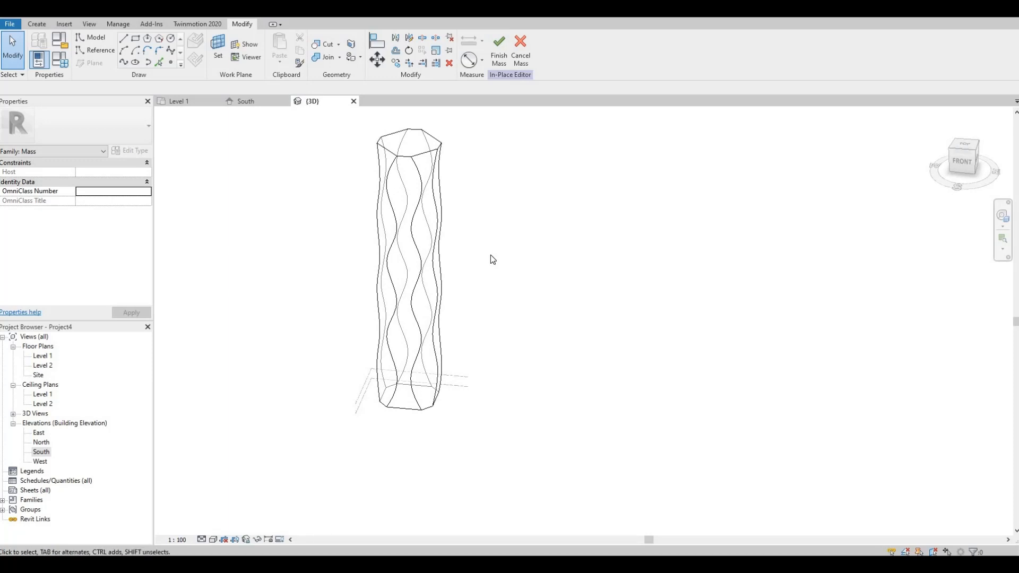
click(502, 48)
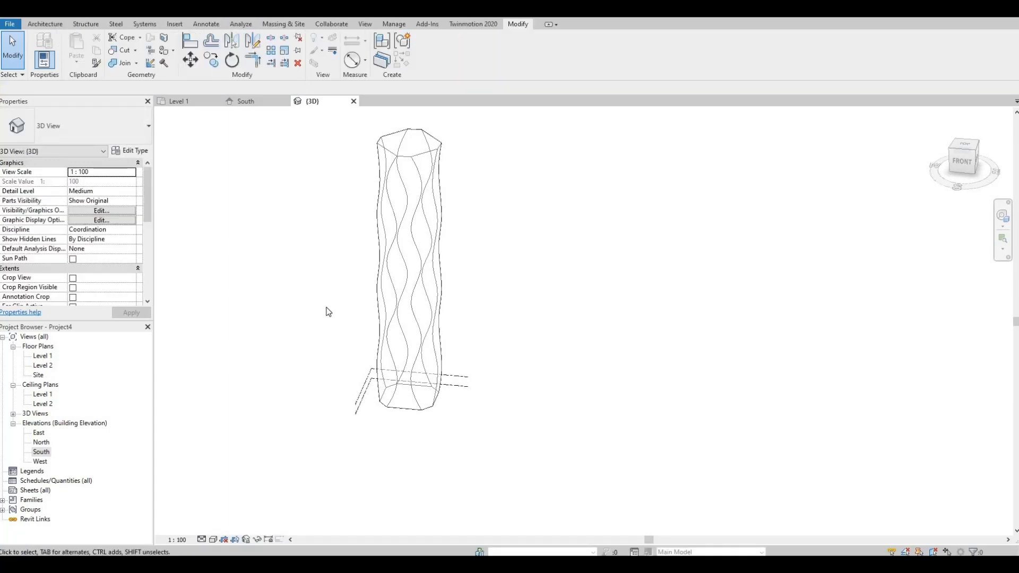
In the South elevation, array Level 2 upward as a group with 35 items, moving to 2nd with a spacing of 4000.
double_click(42, 452)
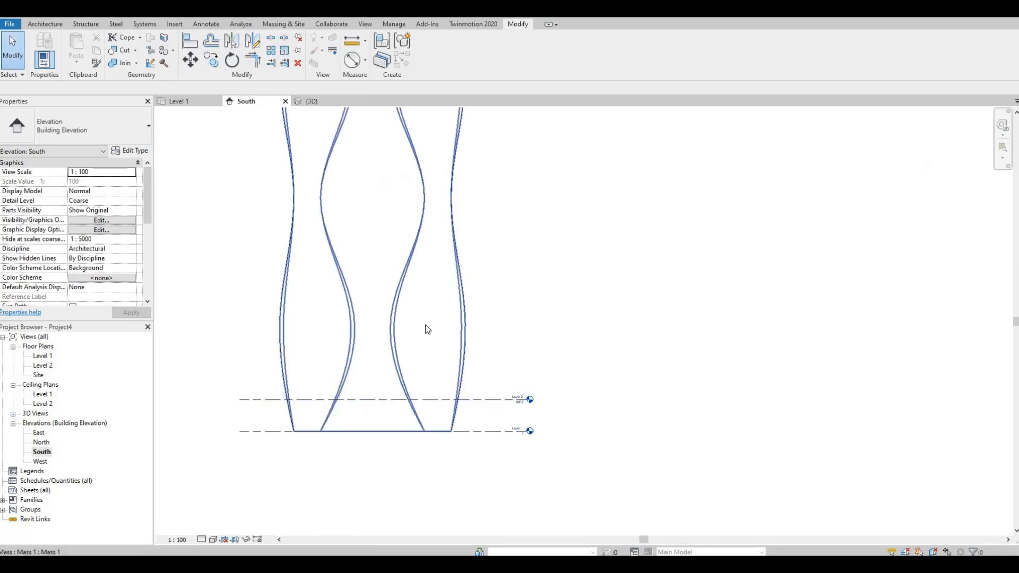
click(483, 399)
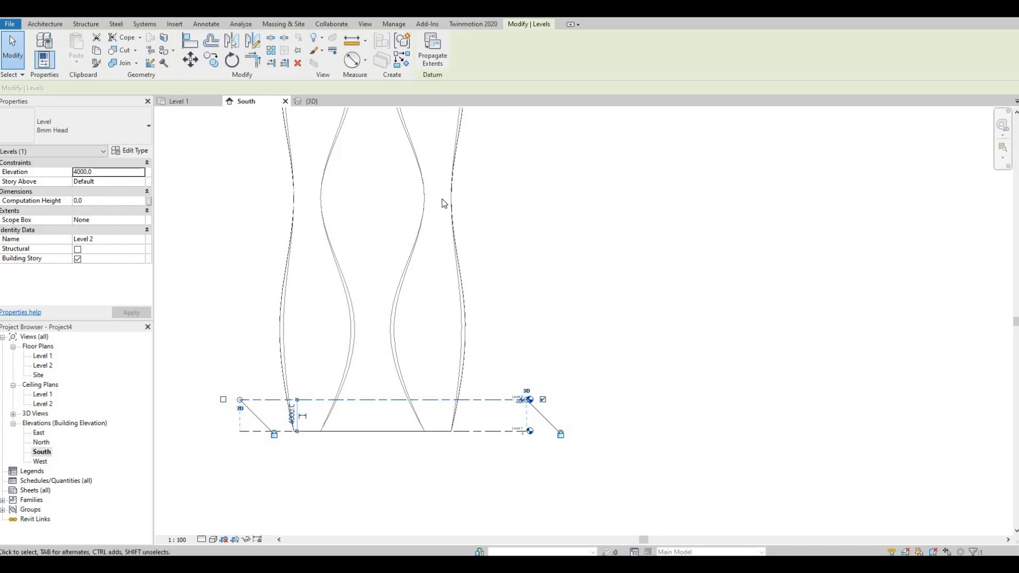
click(272, 51)
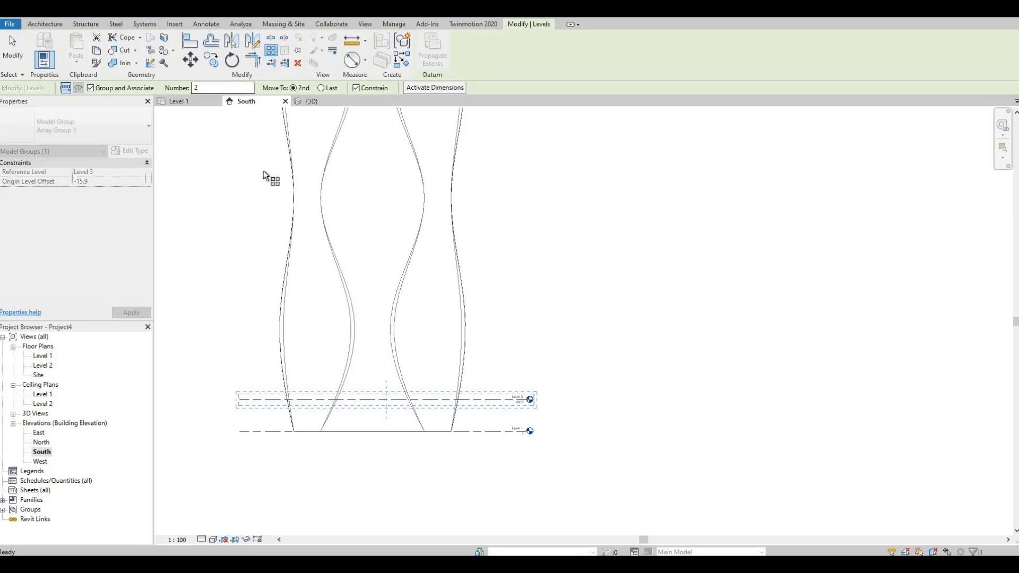
scroll(350, 304, down, 4)
scroll(361, 276, down, 2)
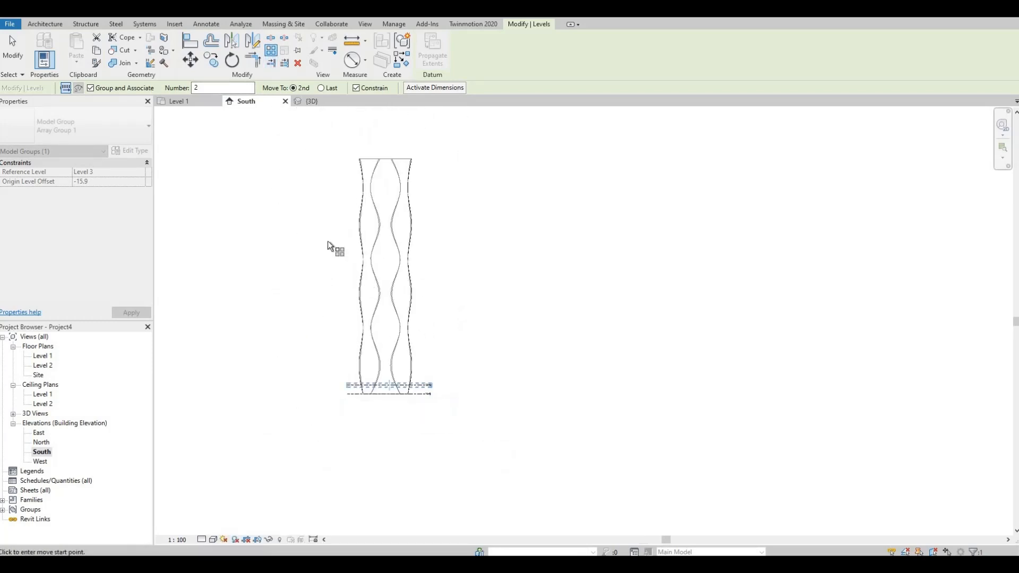
click(196, 88)
key(ctrl+a)
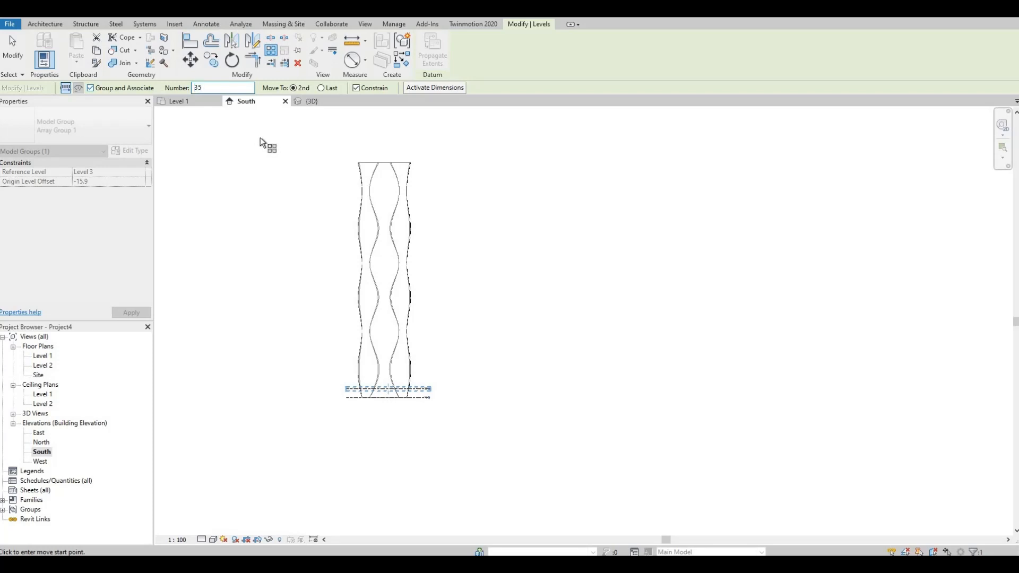
scroll(364, 376, up, 4)
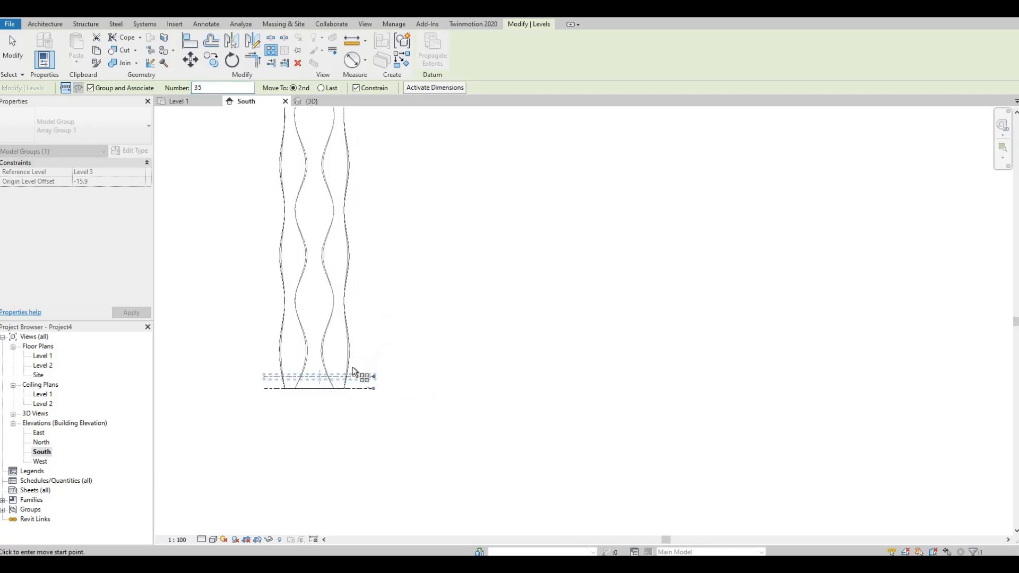
scroll(351, 405, up, 1)
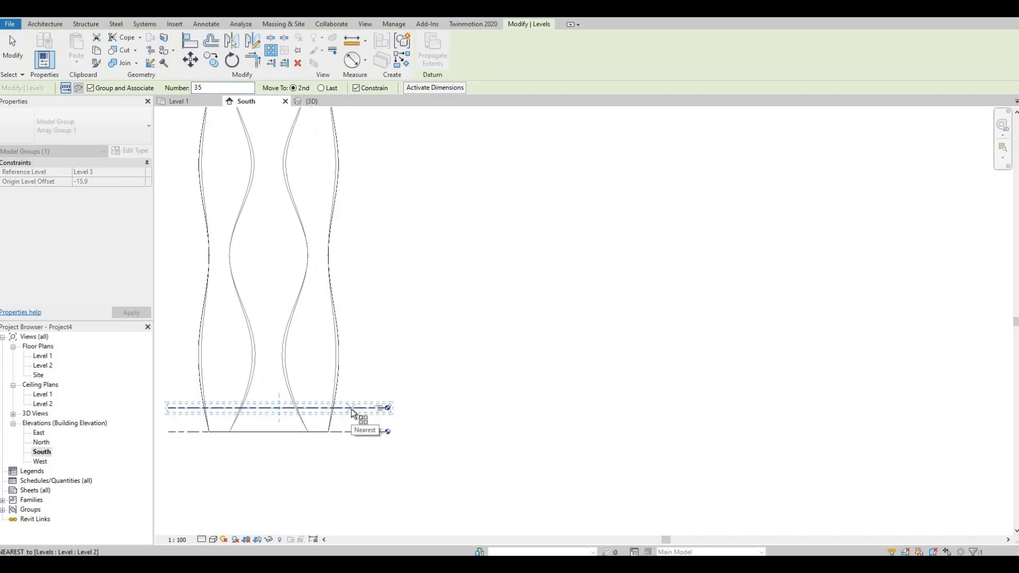
click(352, 409)
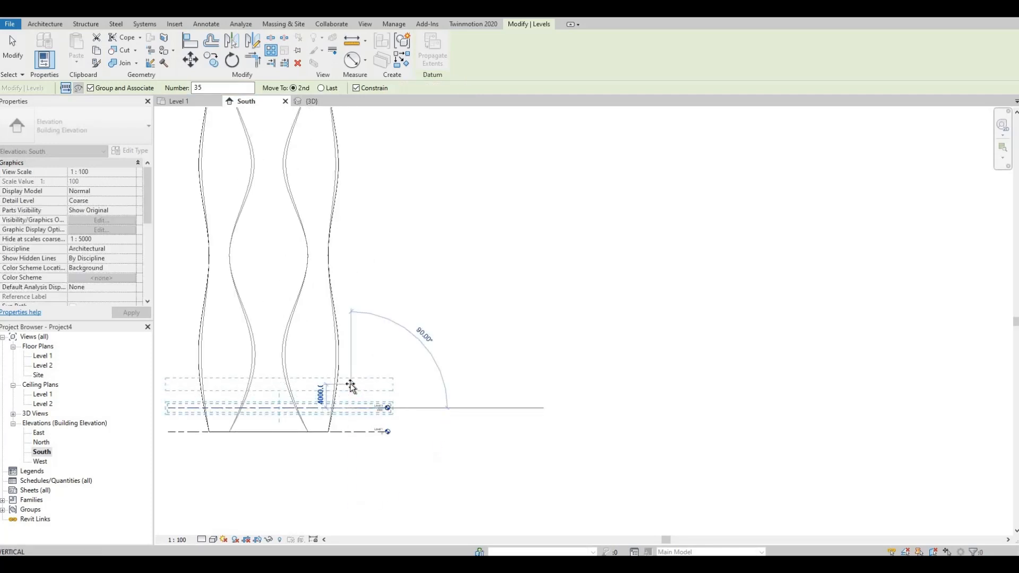
scroll(350, 387, up, 1)
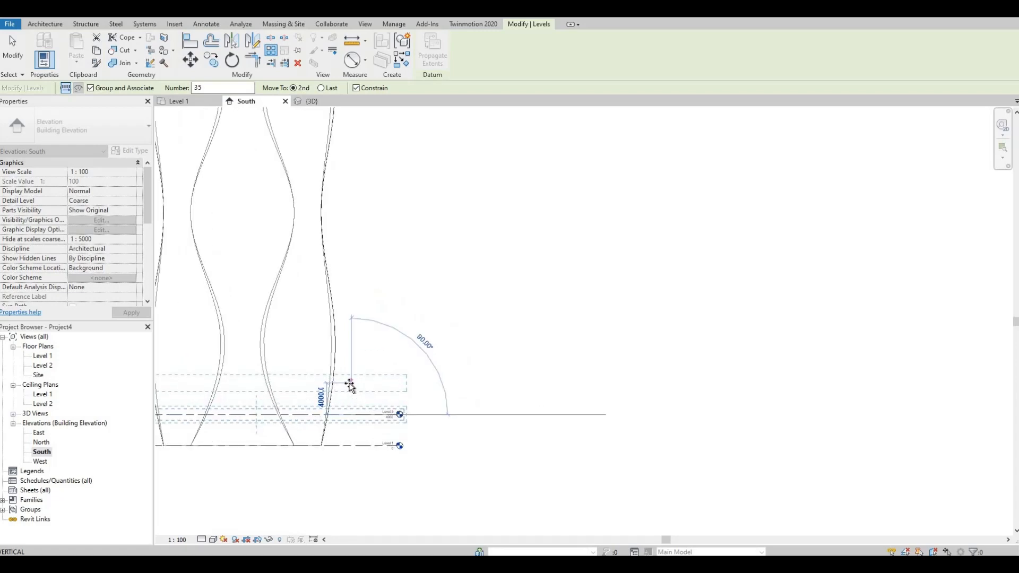
click(350, 384)
key(Return)
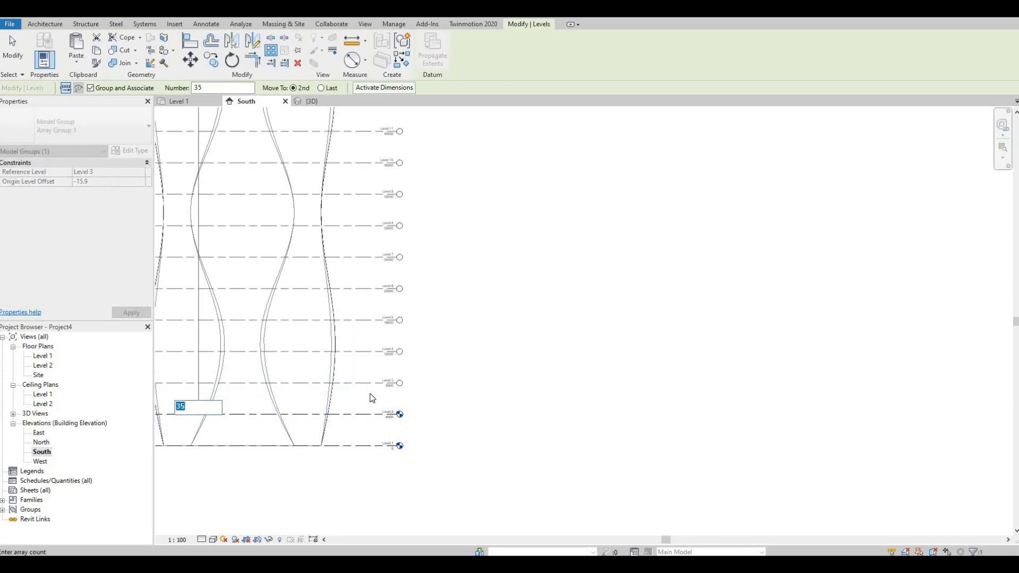
Delete the surplus levels above the tower, keeping only the first level above its top edge.
scroll(369, 400, up, 4)
scroll(373, 444, down, 5)
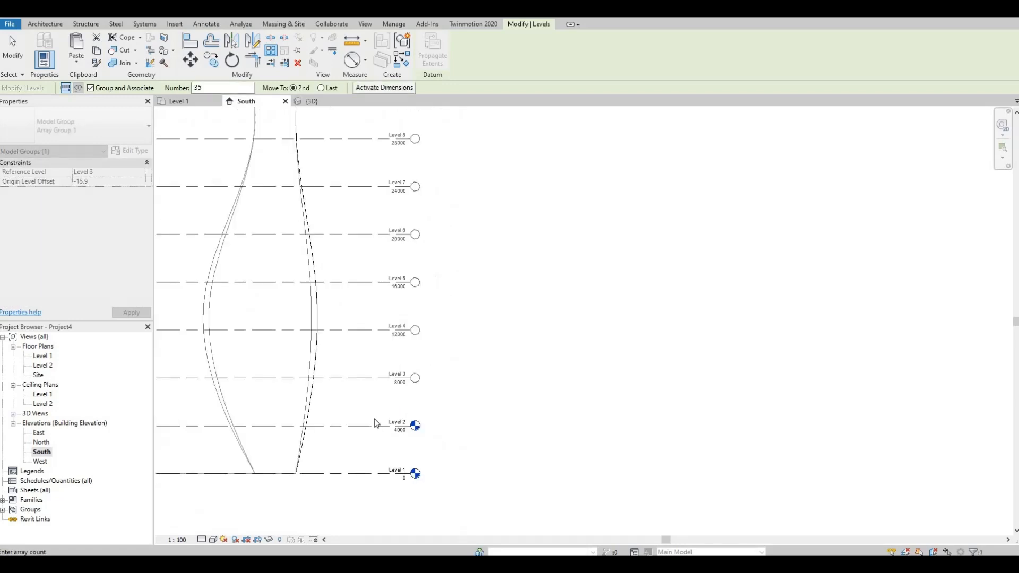
middle_drag(401, 414, 413, 467)
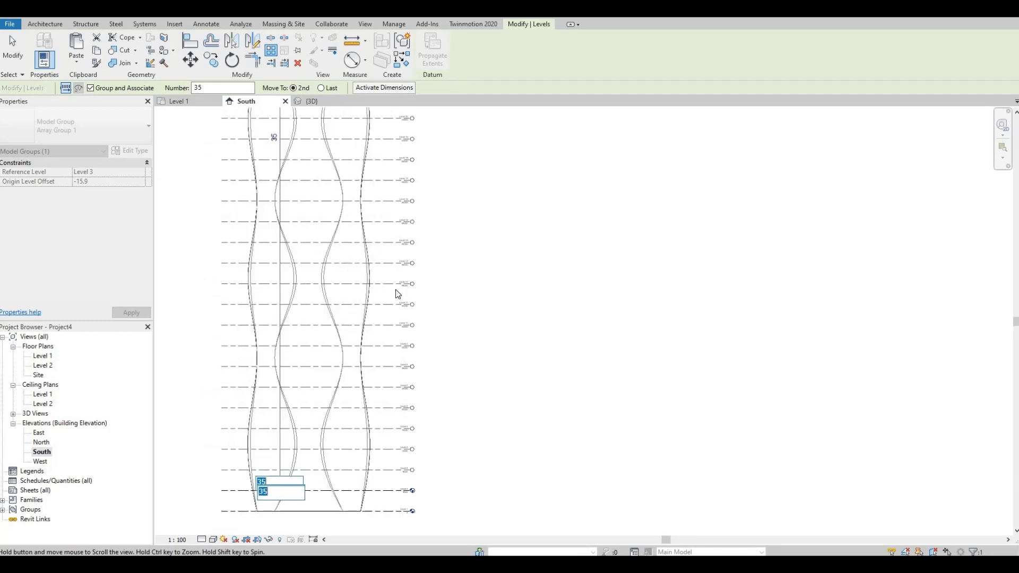
middle_drag(396, 293, 406, 462)
middle_drag(383, 183, 405, 347)
scroll(402, 275, up, 1)
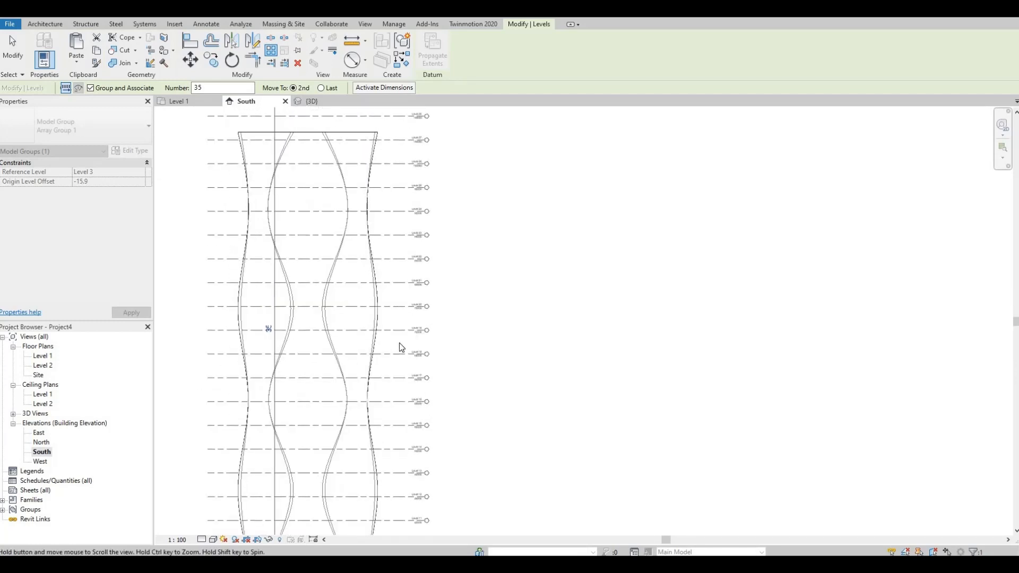
scroll(406, 291, down, 3)
scroll(420, 252, up, 1)
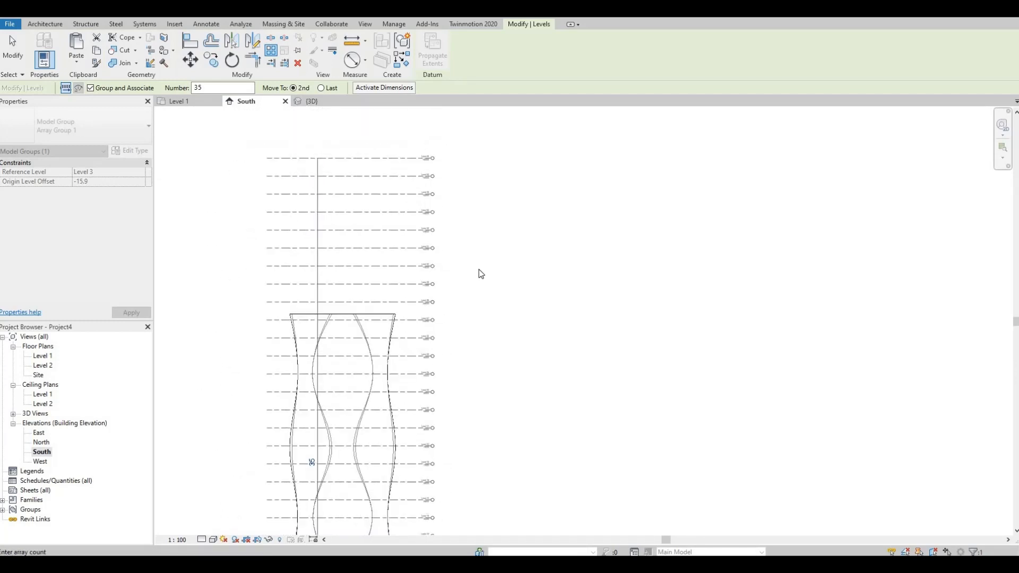
click(489, 280)
drag(490, 282, 384, 149)
key(Delete)
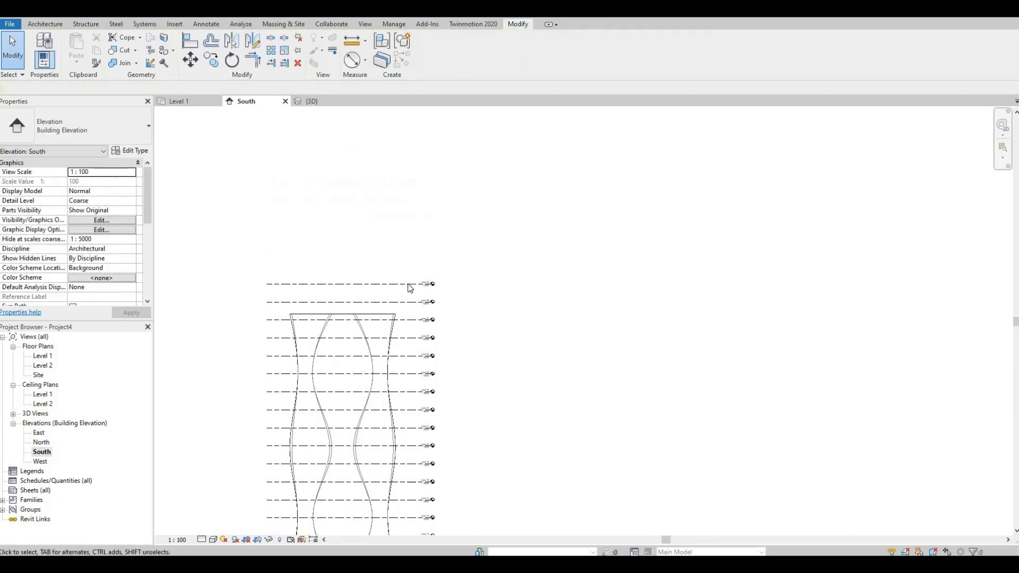
click(410, 286)
key(Delete)
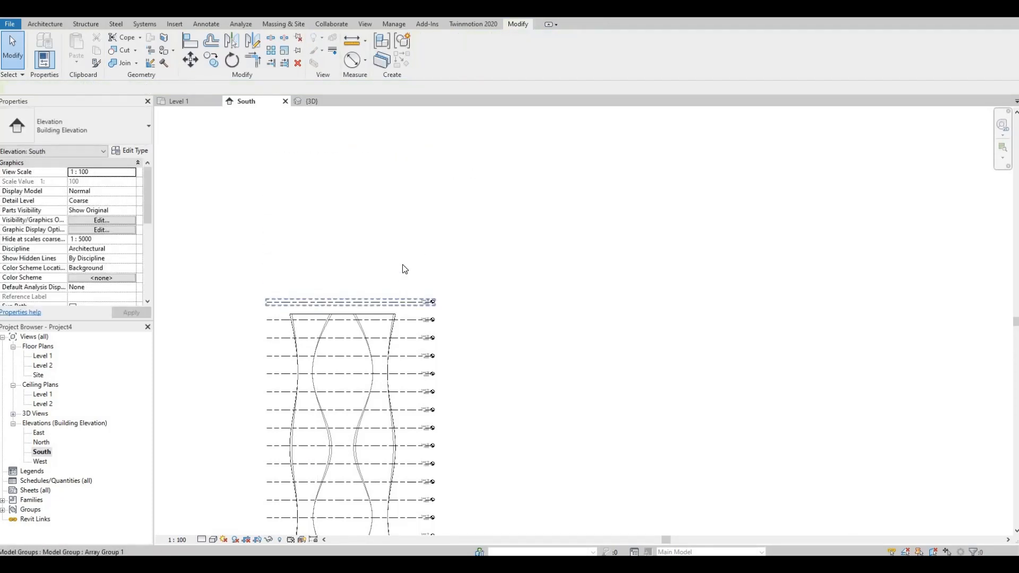
middle_drag(407, 259, 445, 229)
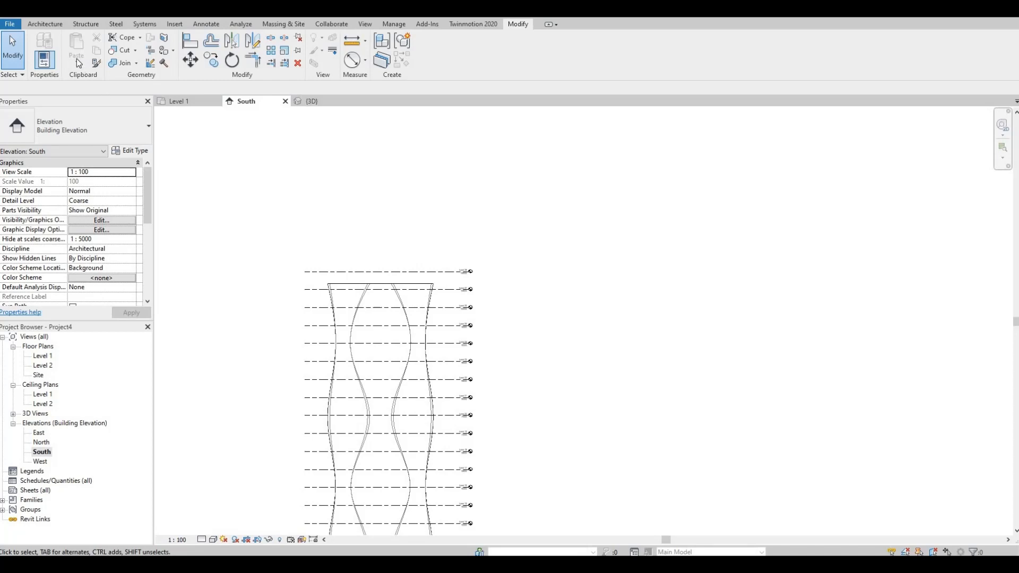
Create floor plan views for all the arrayed levels, from Level 3 to Level 28.
click(365, 24)
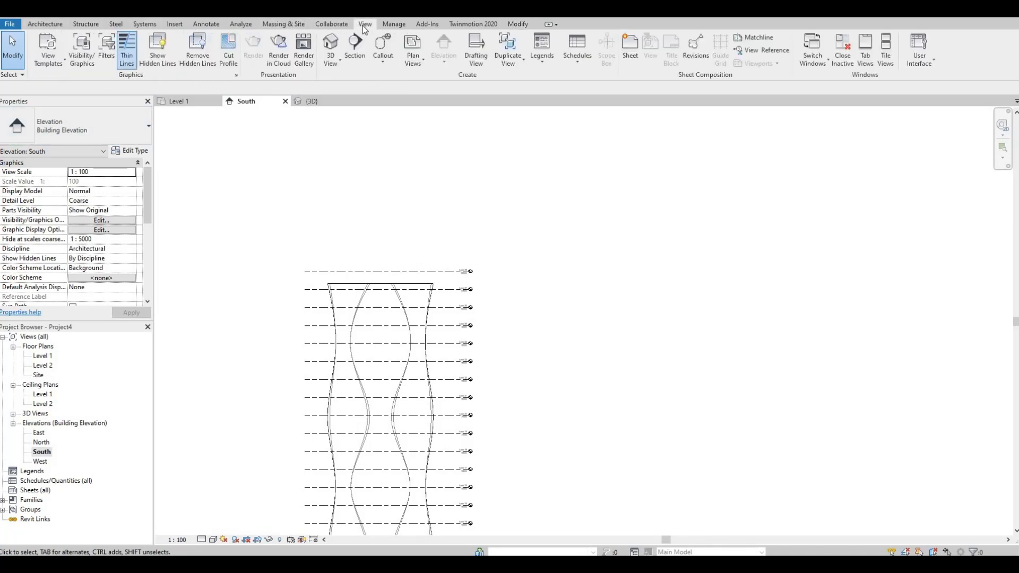
click(412, 63)
click(427, 82)
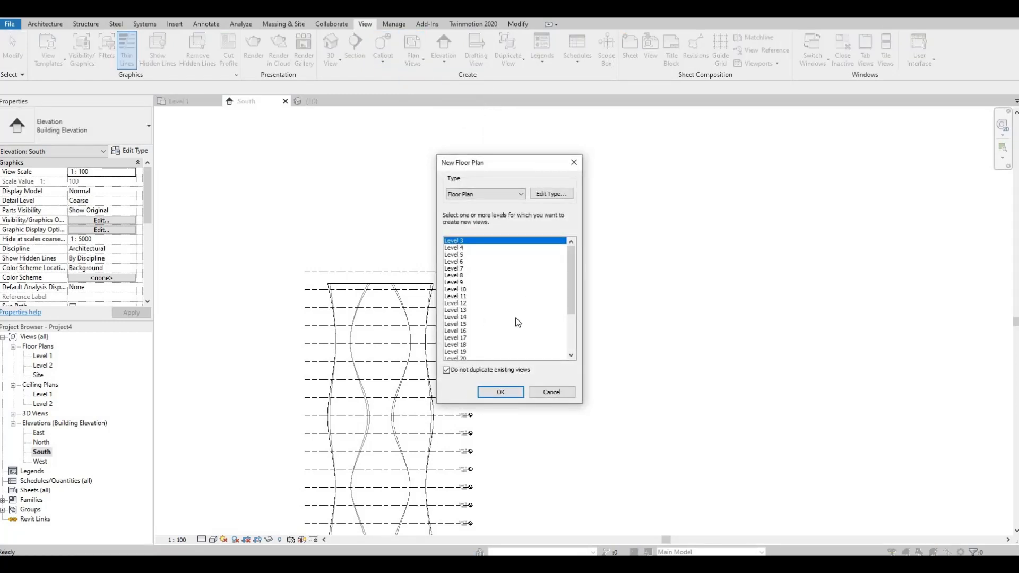
scroll(517, 323, down, 3)
ctrl+click(470, 351)
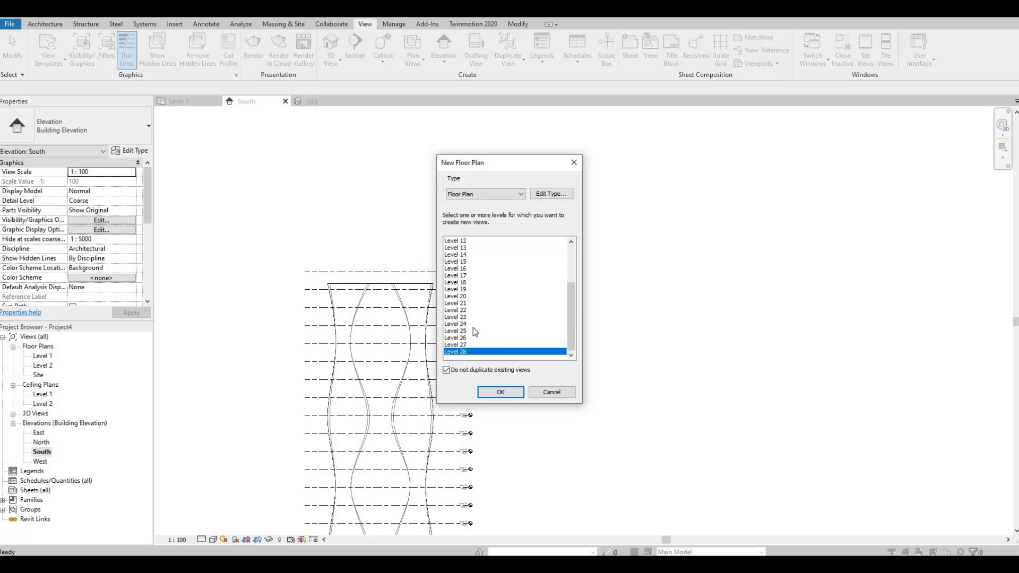
scroll(473, 327, up, 3)
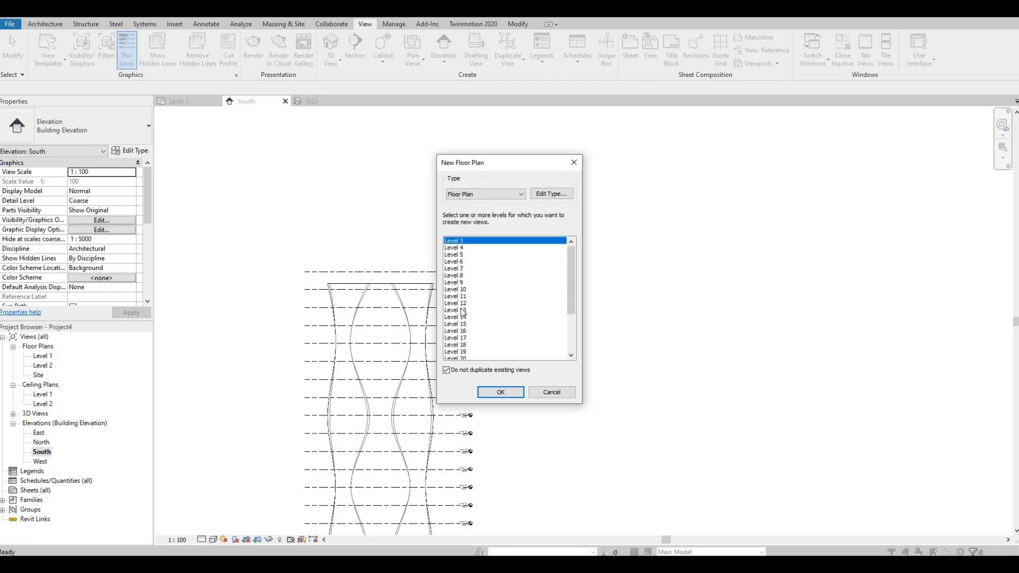
scroll(461, 298, down, 3)
scroll(466, 260, up, 3)
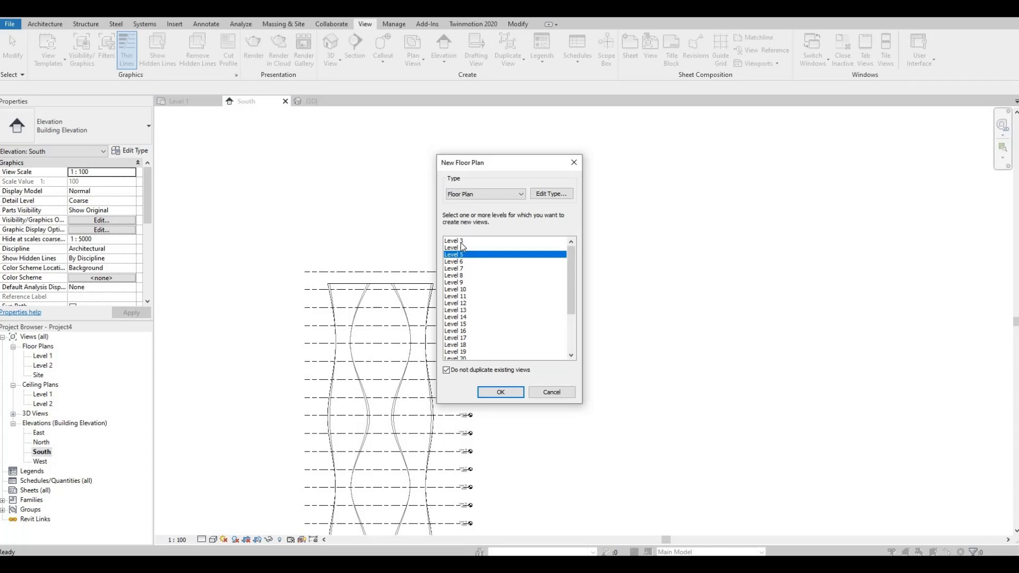
scroll(473, 290, down, 2)
scroll(473, 290, down, 2)
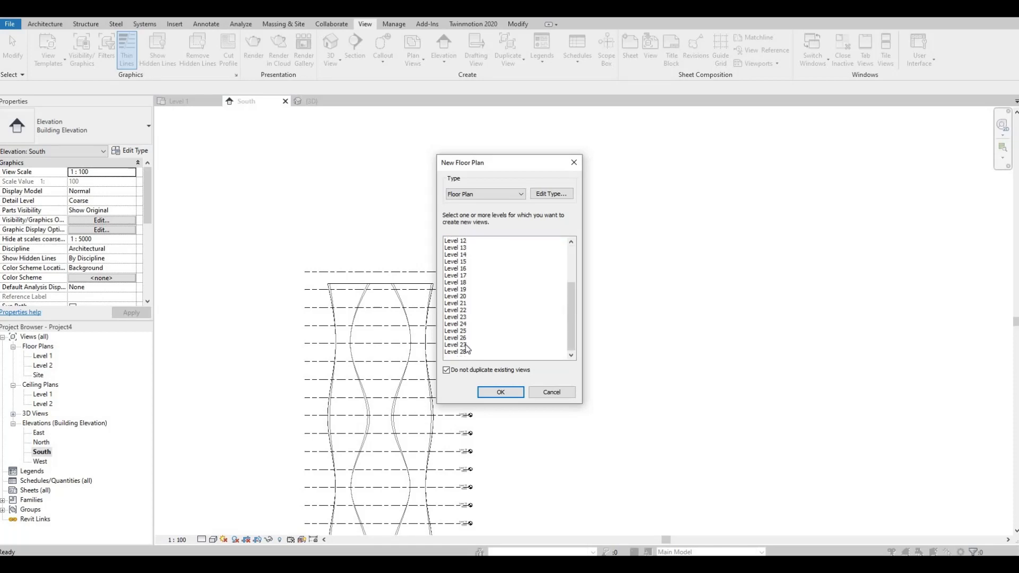
shift+click(465, 352)
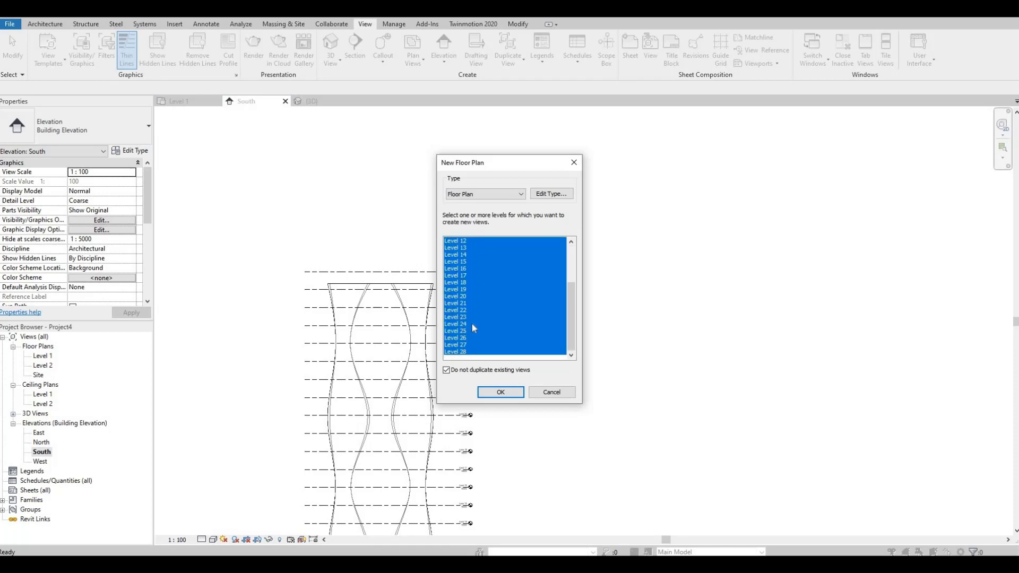
click(497, 396)
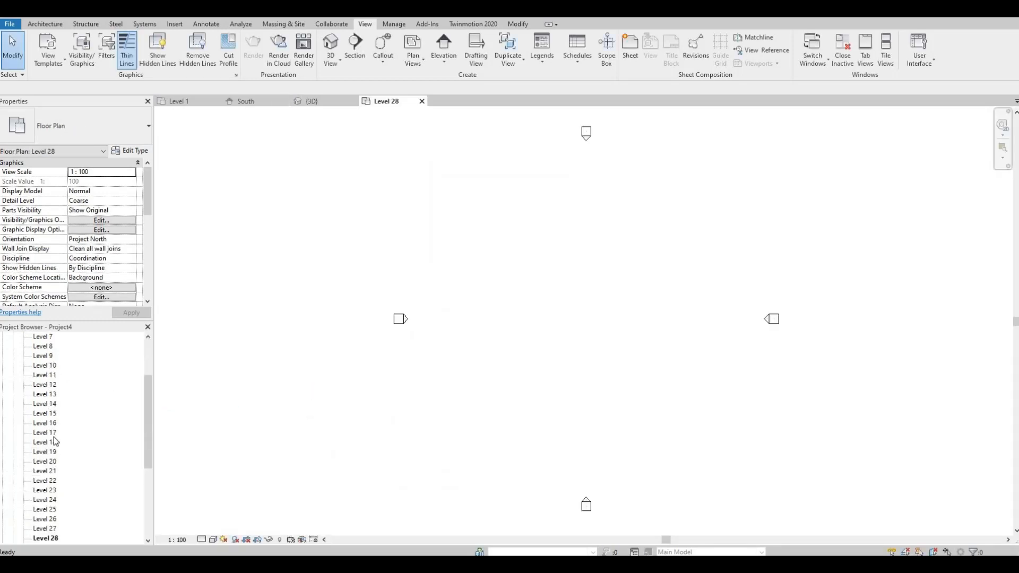
Review the new floor plans in the project's view list and examine the tower with its levels in the 3D view.
scroll(45, 415, down, 1)
scroll(45, 416, down, 3)
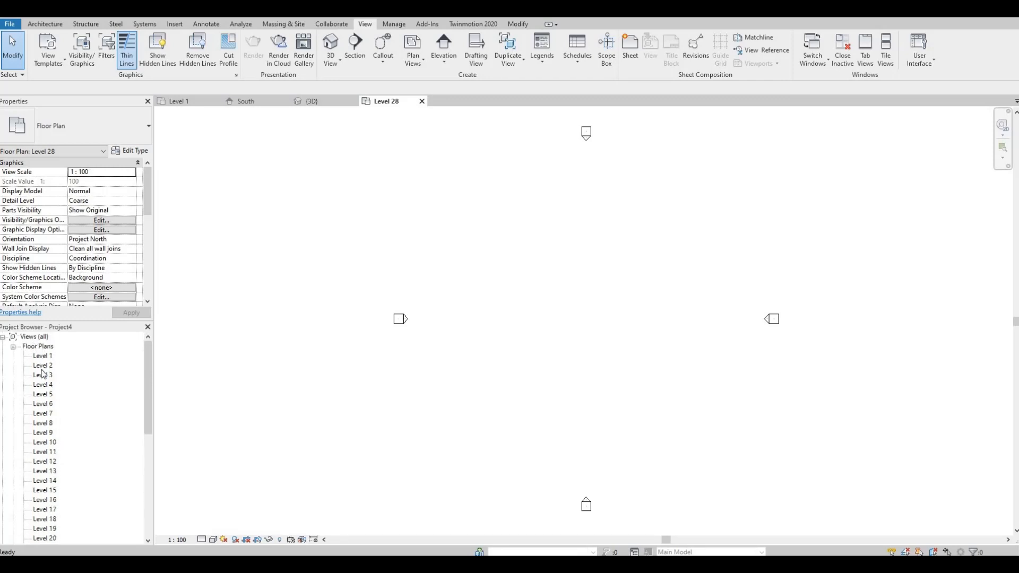
scroll(119, 316, up, 2)
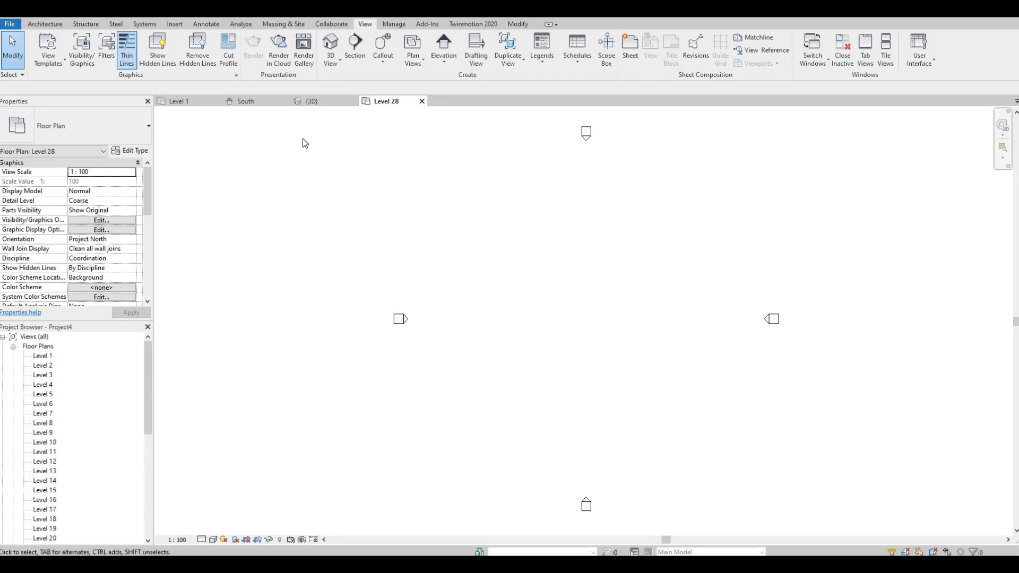
click(318, 103)
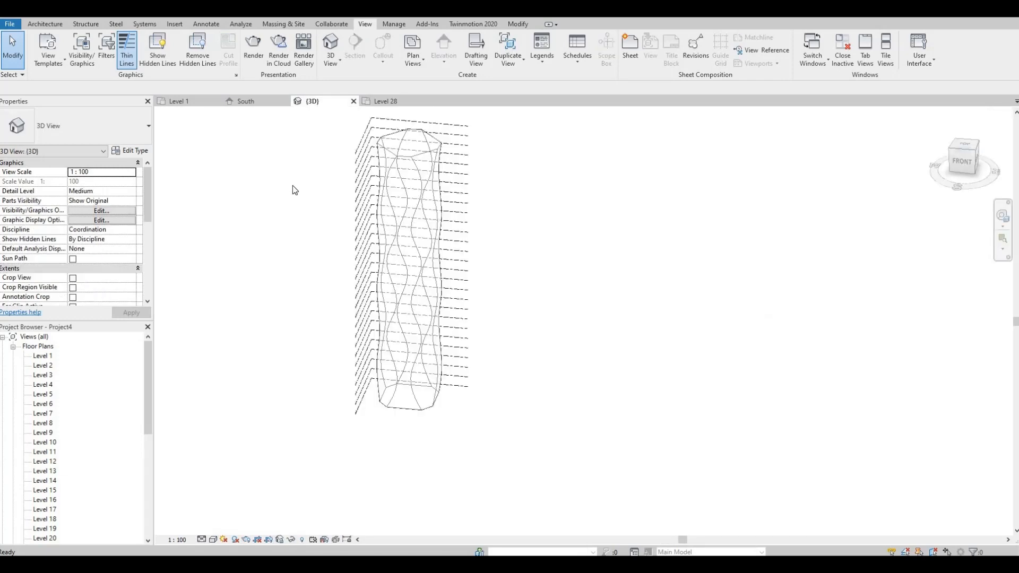
drag(148, 378, 147, 434)
middle_drag(554, 378, 581, 402)
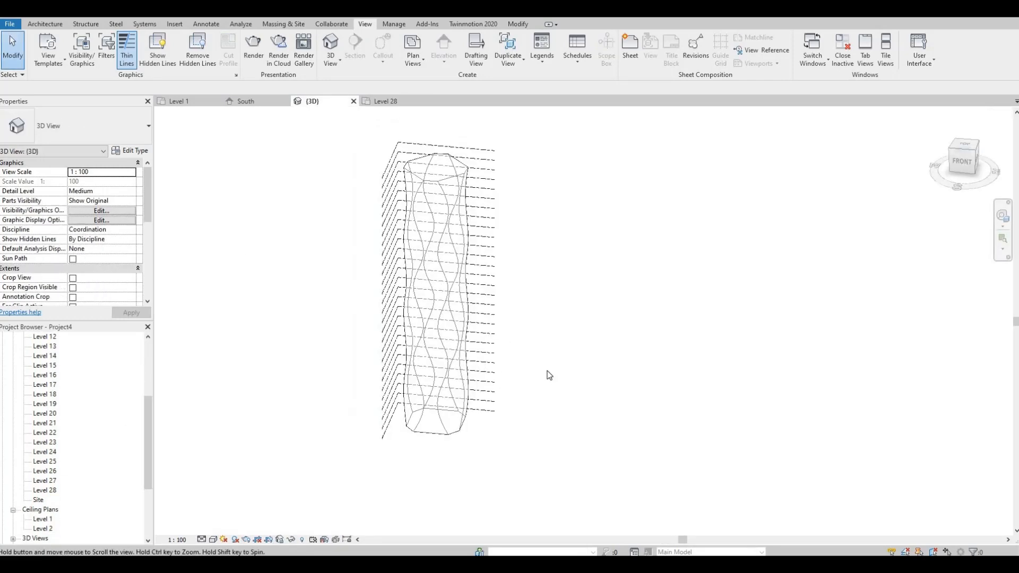
scroll(514, 296, up, 5)
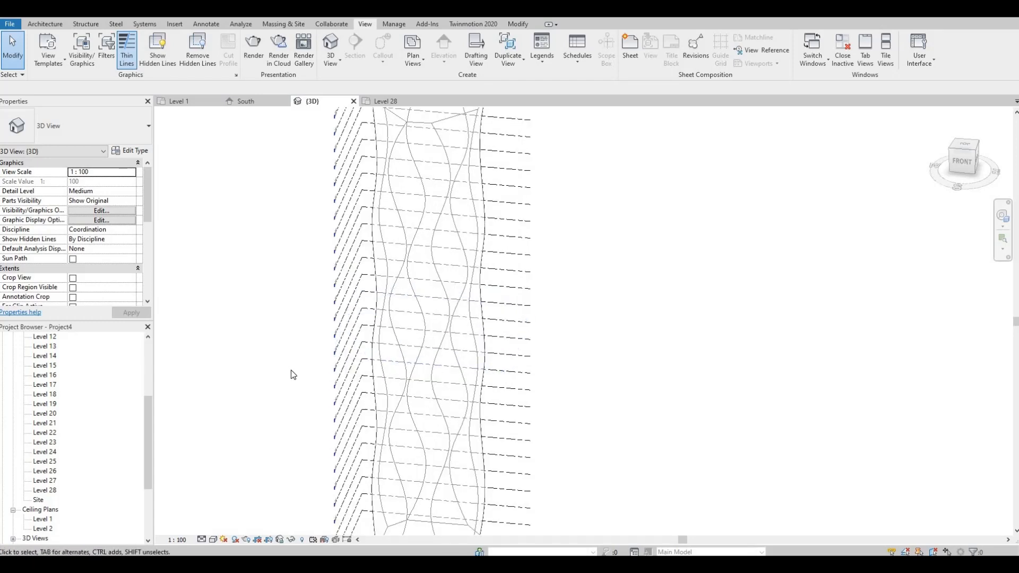
In the South elevation, stretch the top face of the tower mass up to Level 28.
drag(148, 412, 147, 440)
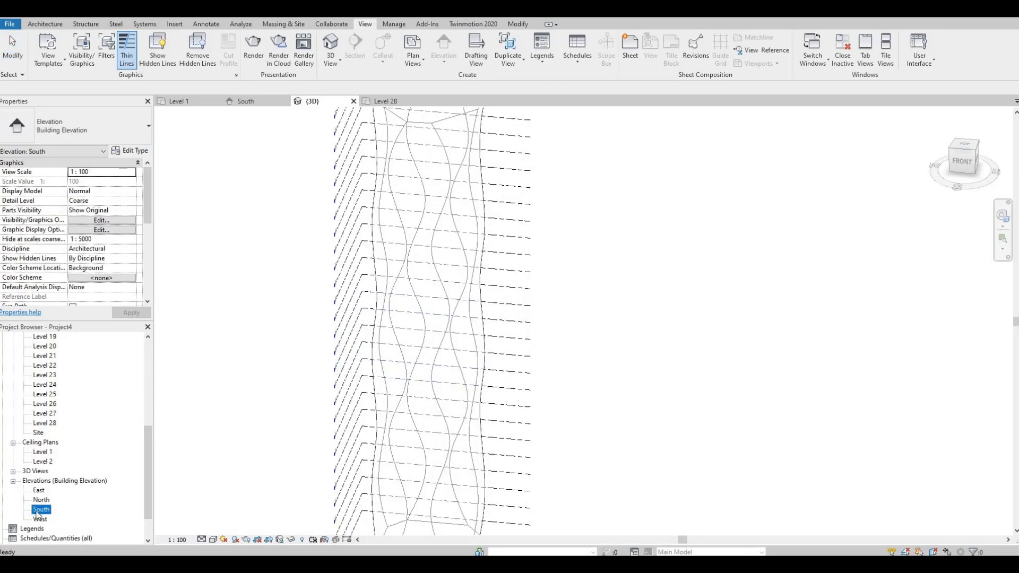
double_click(41, 510)
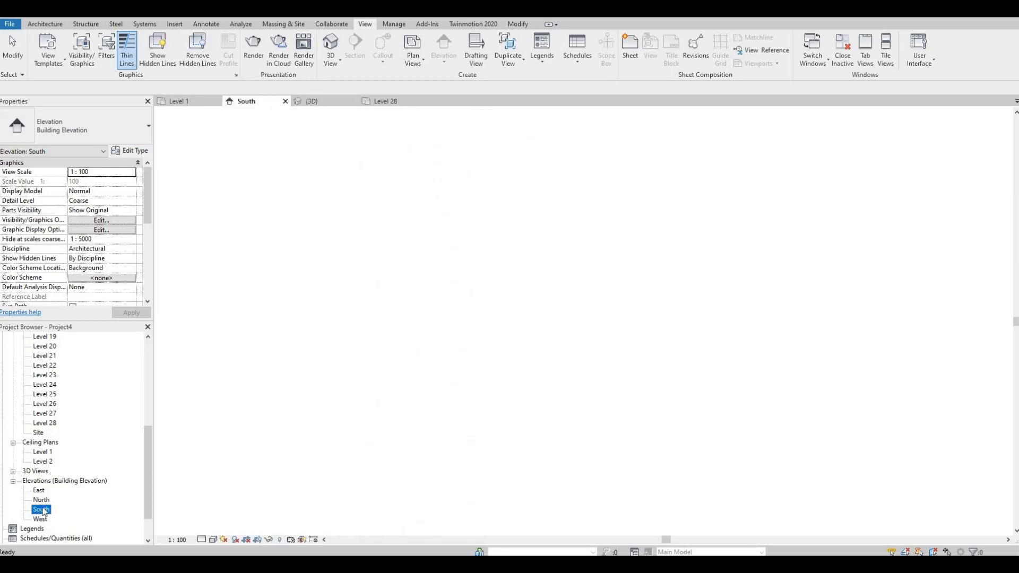
scroll(462, 342, up, 4)
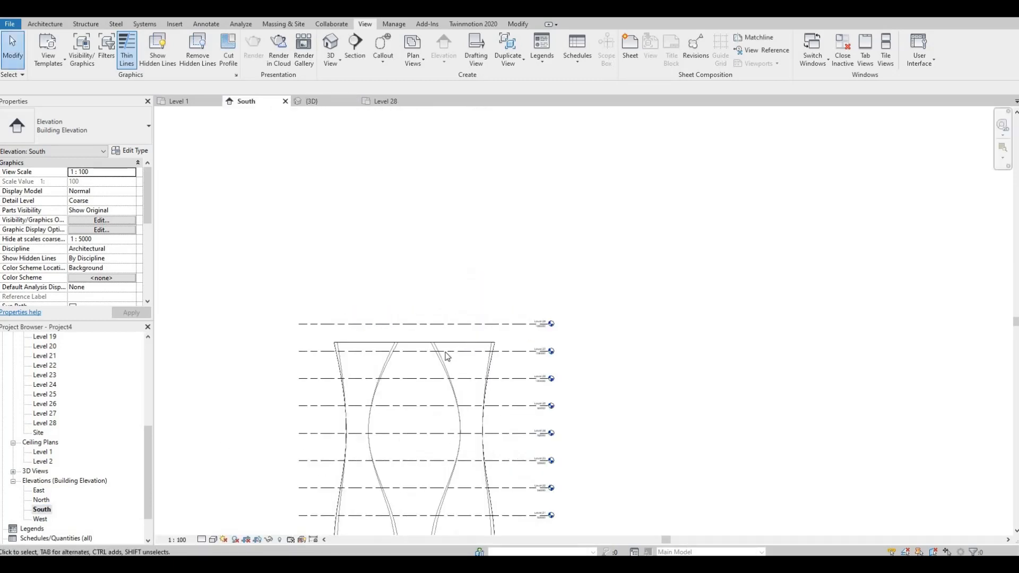
click(445, 347)
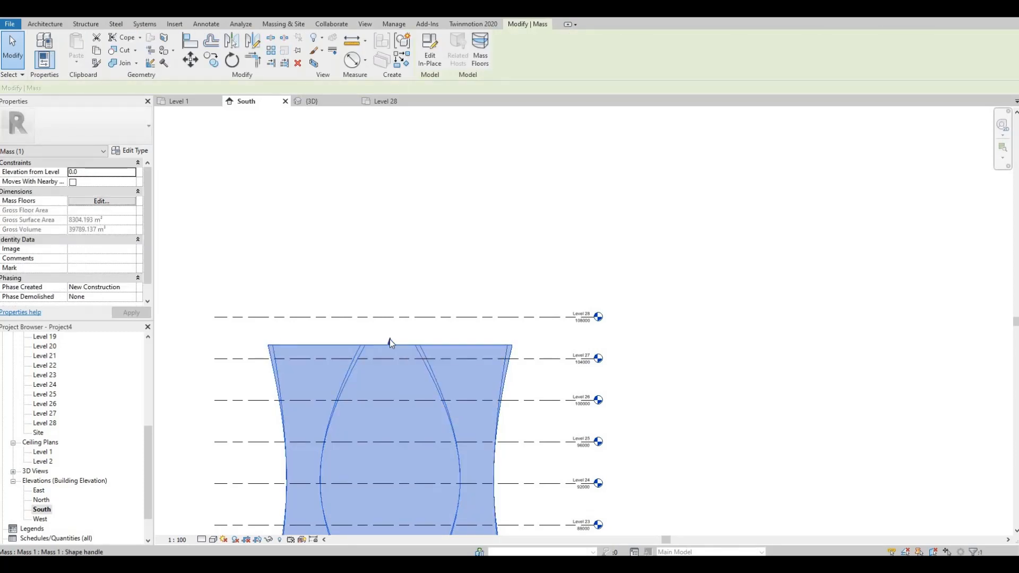
drag(391, 343, 392, 318)
scroll(573, 322, up, 4)
scroll(565, 324, up, 3)
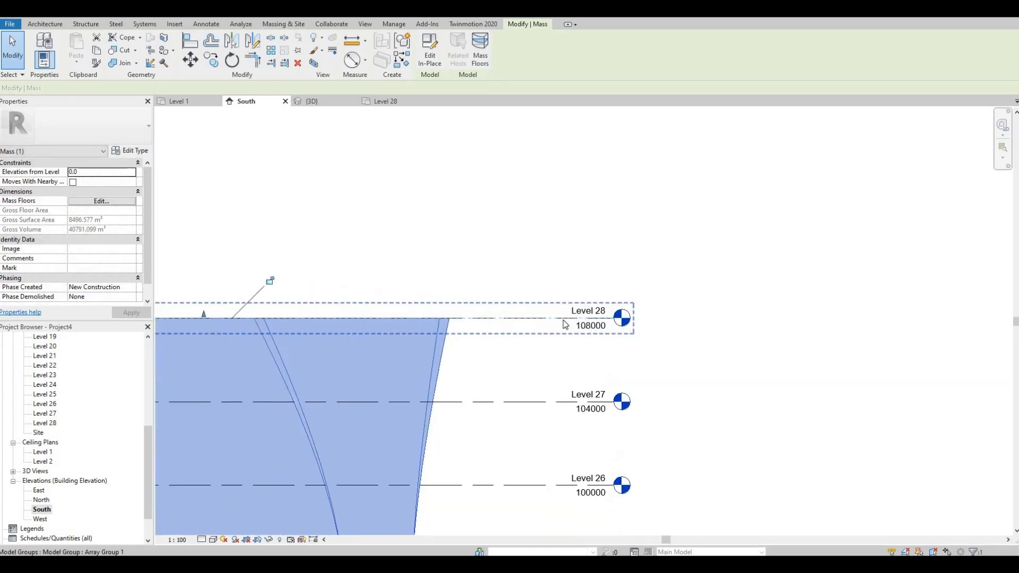
Check how the fitted tower meets Level 28 in the South elevation and open the Level 28 floor plan.
scroll(535, 333, down, 5)
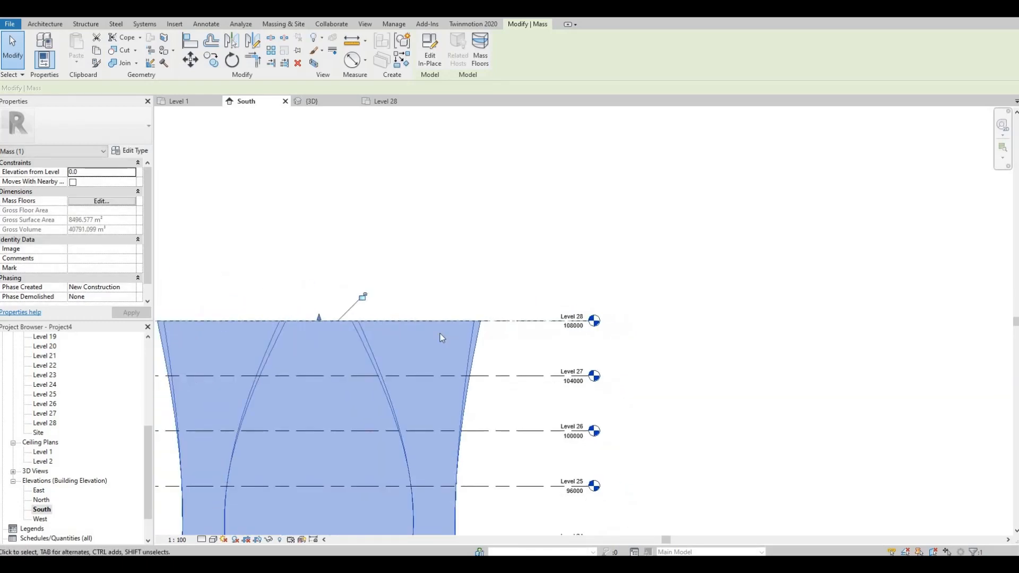
scroll(453, 334, down, 2)
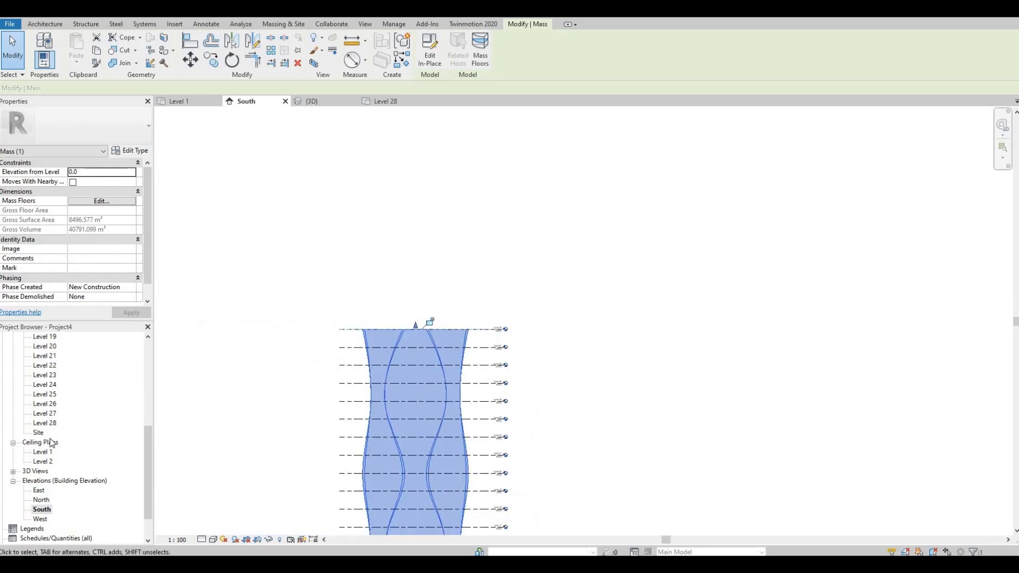
double_click(47, 423)
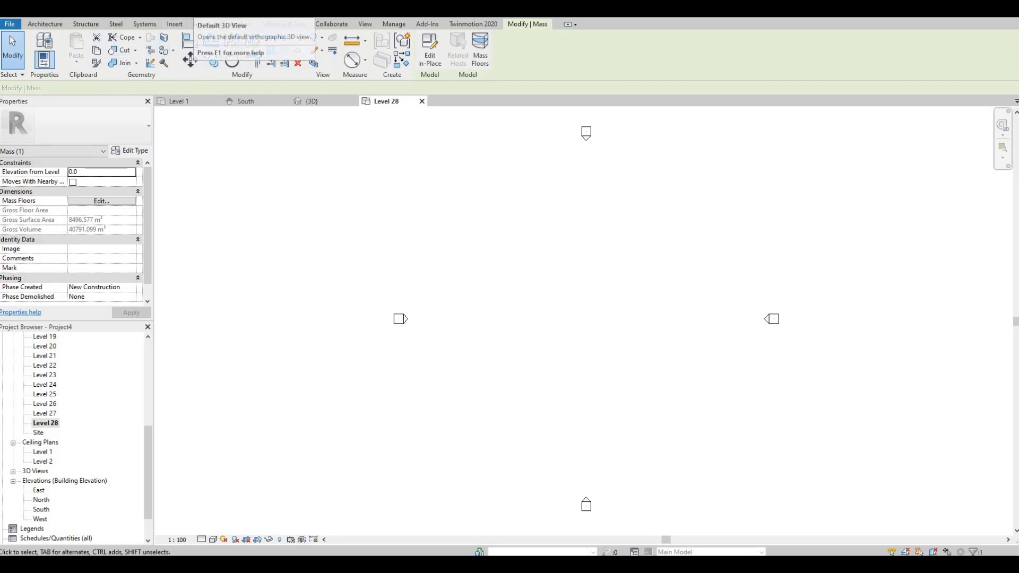
In the default 3D view, create mass floors in the tower mass for all levels, from Level 1 to Level 28.
click(192, 8)
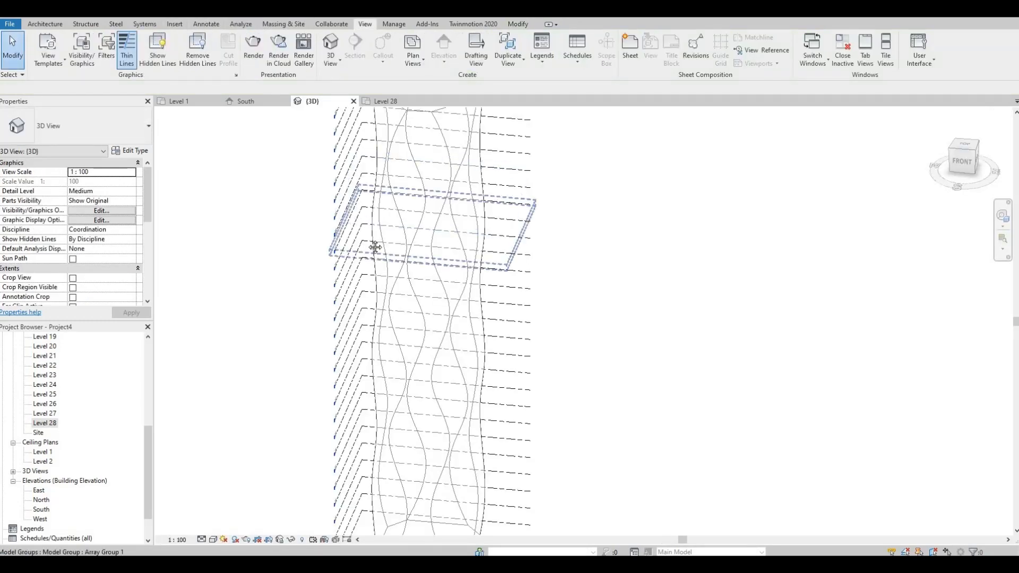
scroll(375, 246, down, 4)
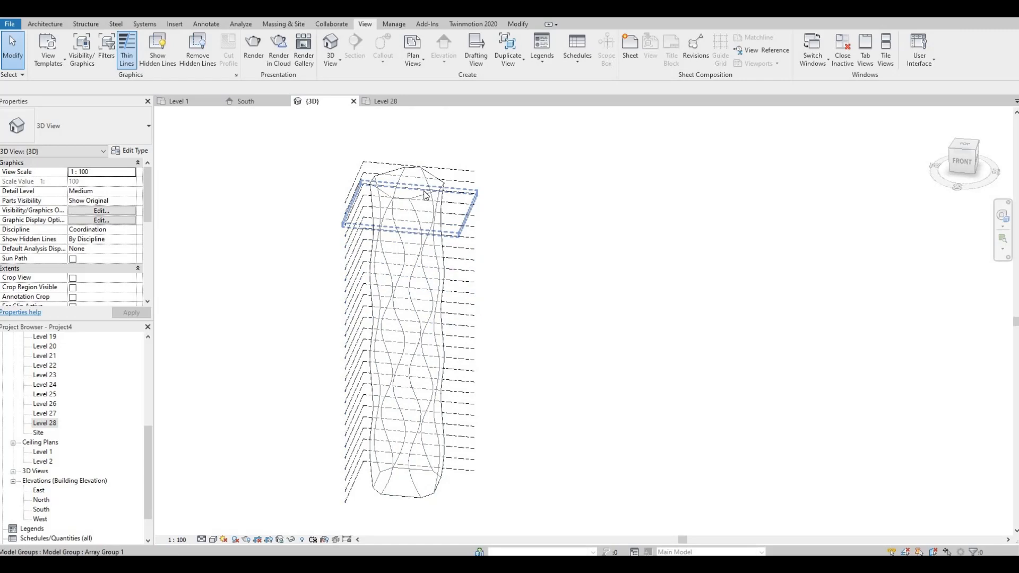
key(Tab)
click(425, 195)
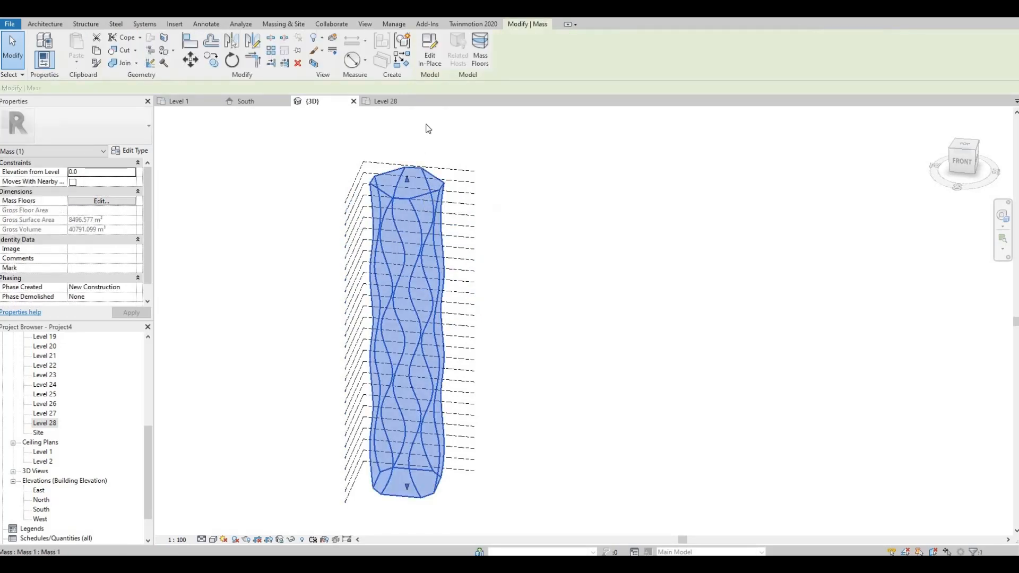
click(486, 56)
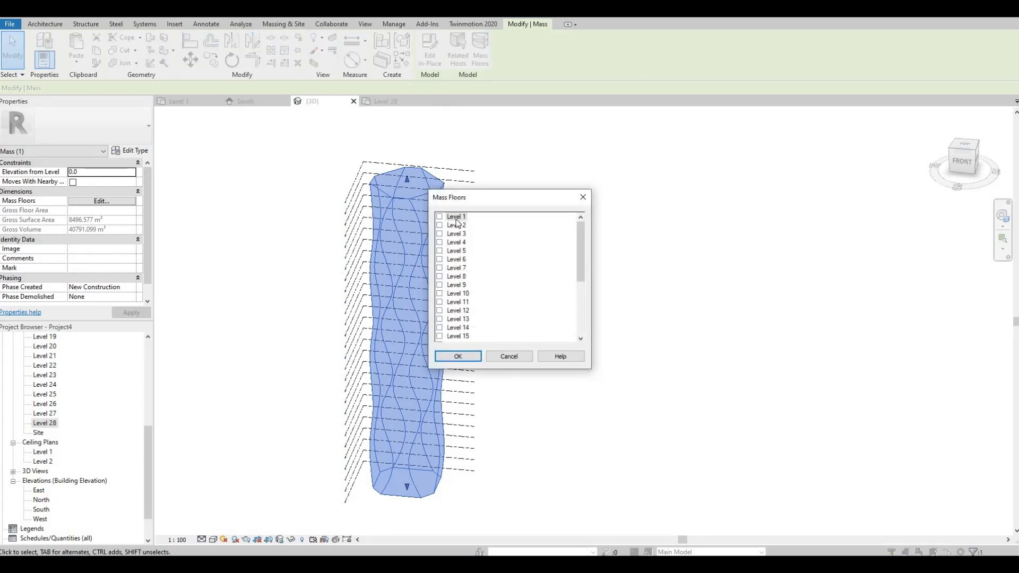
click(458, 219)
scroll(457, 254, down, 5)
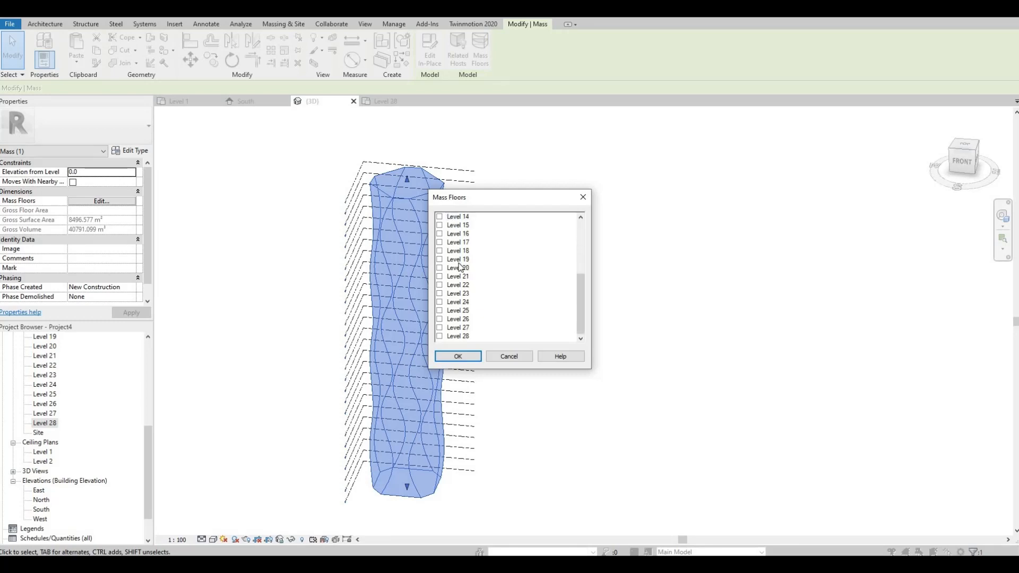
shift+click(458, 337)
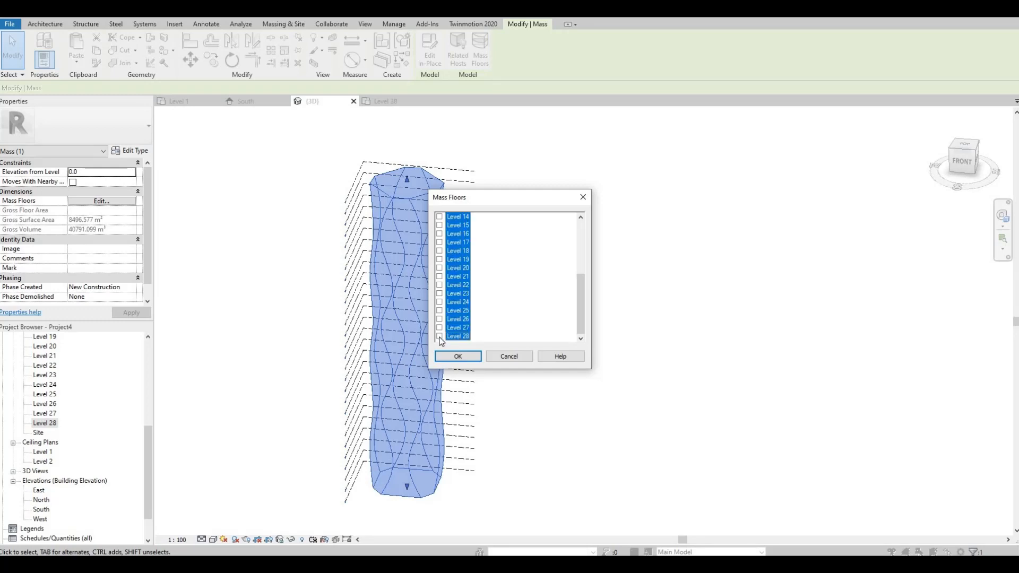
click(440, 336)
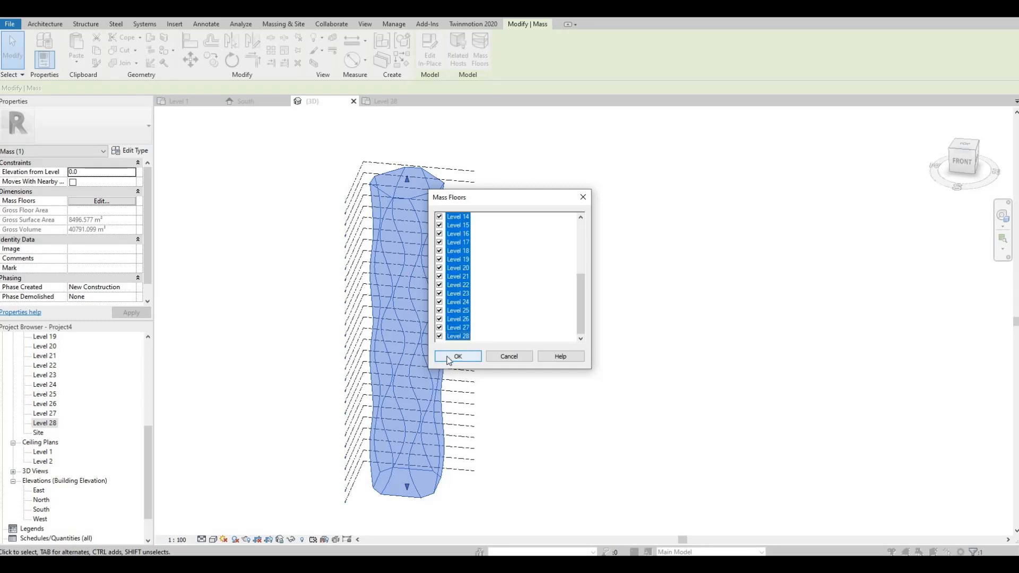
click(448, 359)
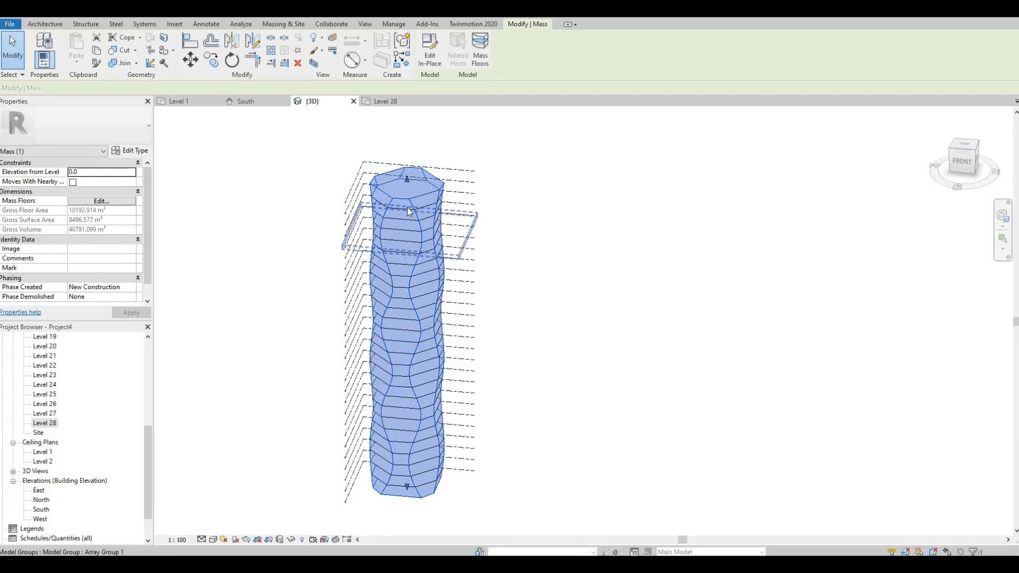
scroll(425, 216, up, 1)
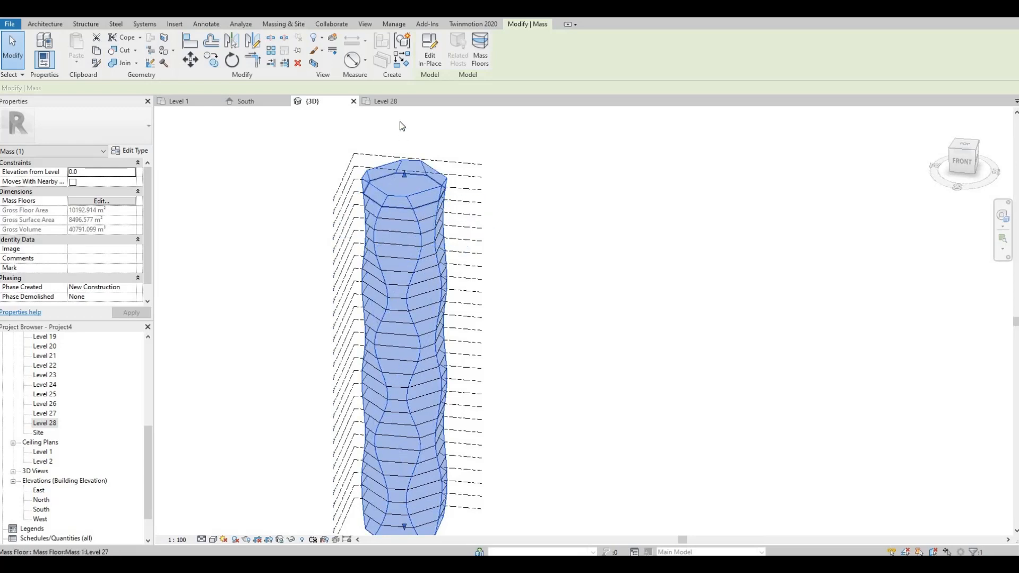
click(430, 58)
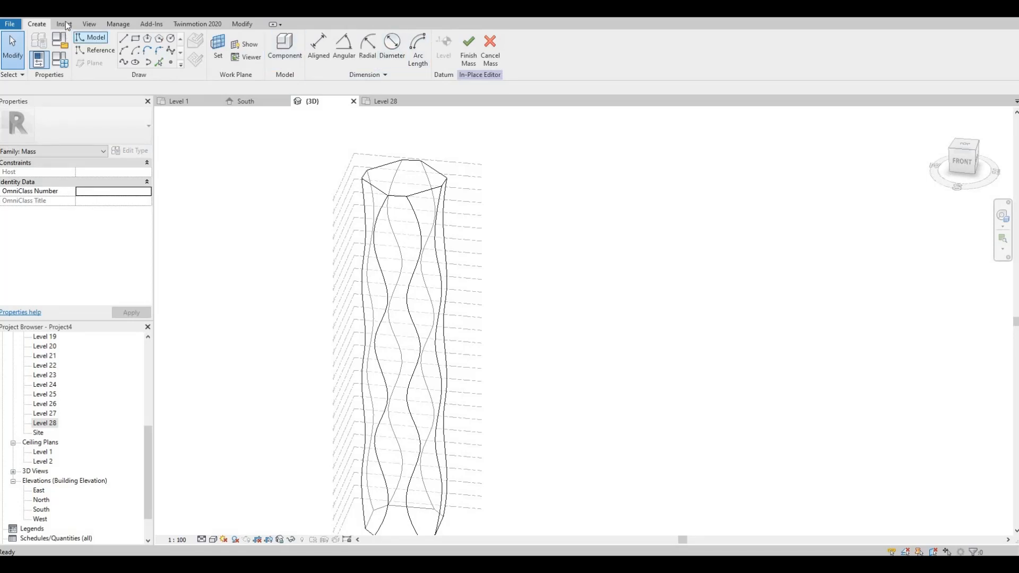
click(64, 24)
click(38, 23)
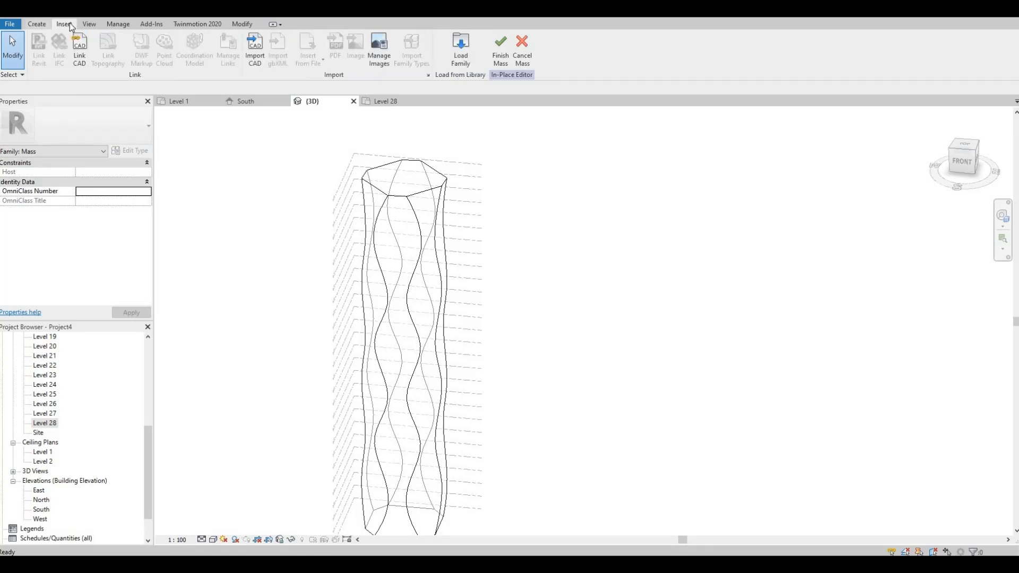
click(242, 24)
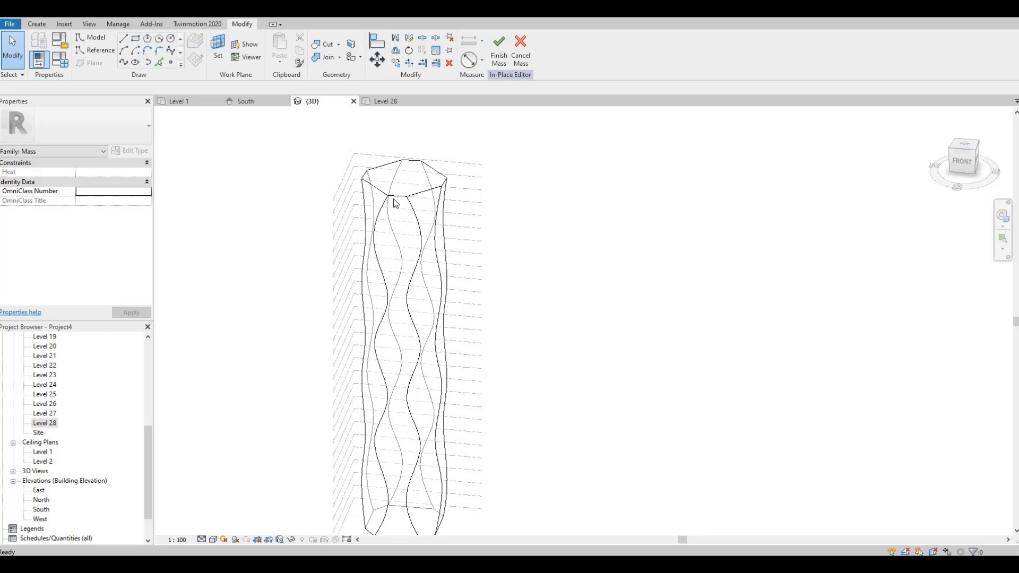
scroll(407, 198, up, 2)
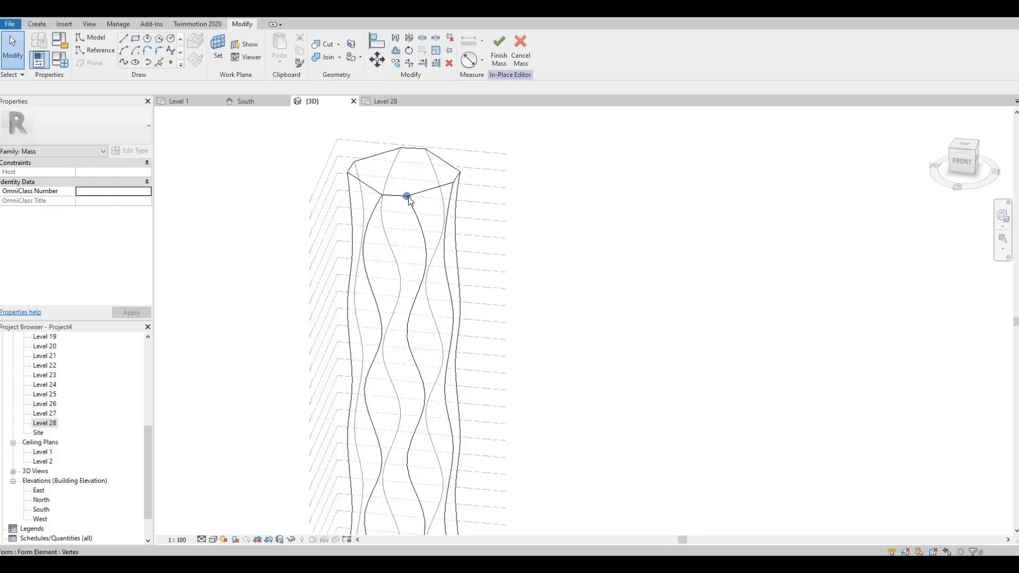
click(255, 134)
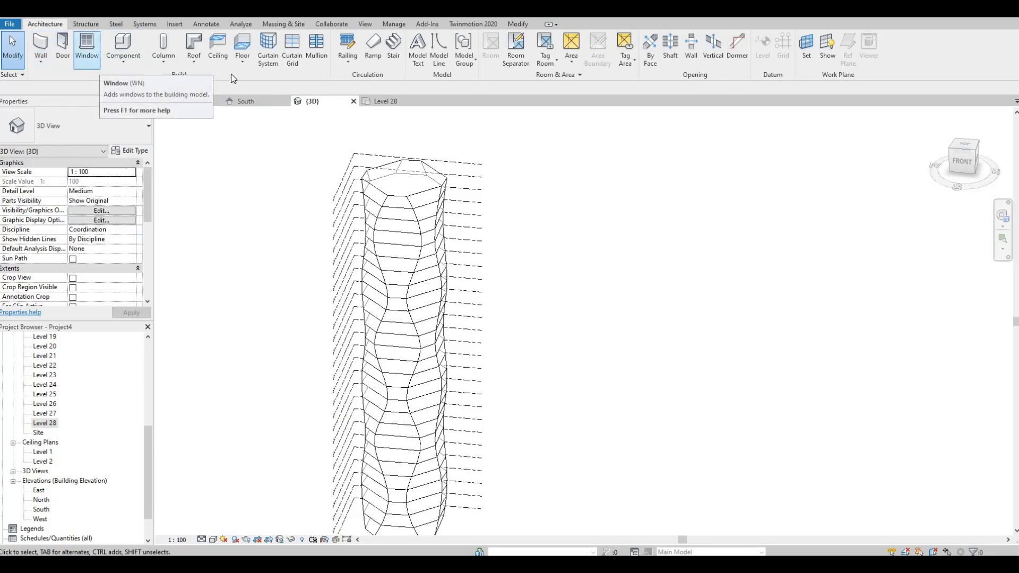
Create a Generic Roof - 300mm by face on the tower's top face, referenced to Level 28.
click(282, 24)
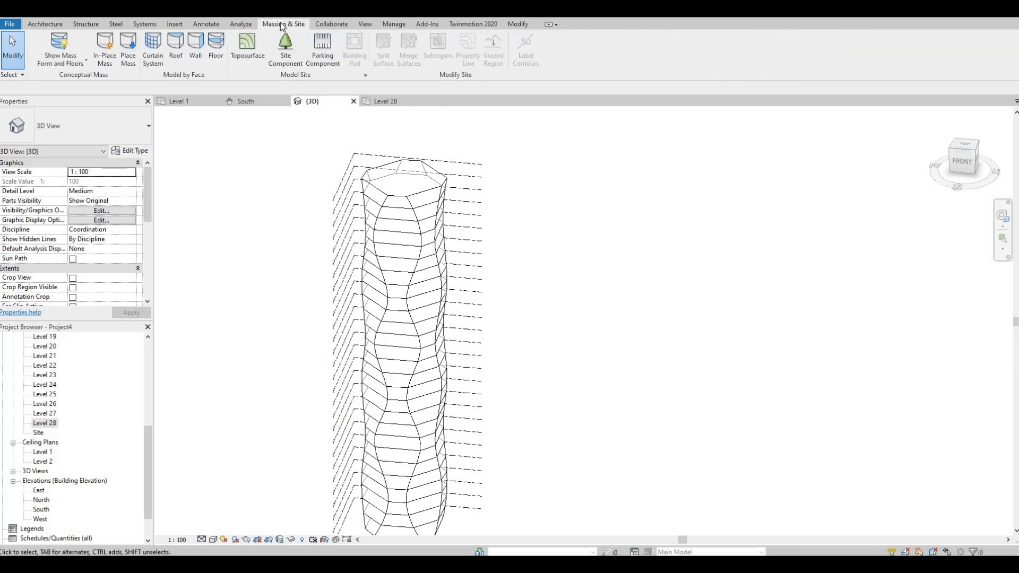
click(175, 61)
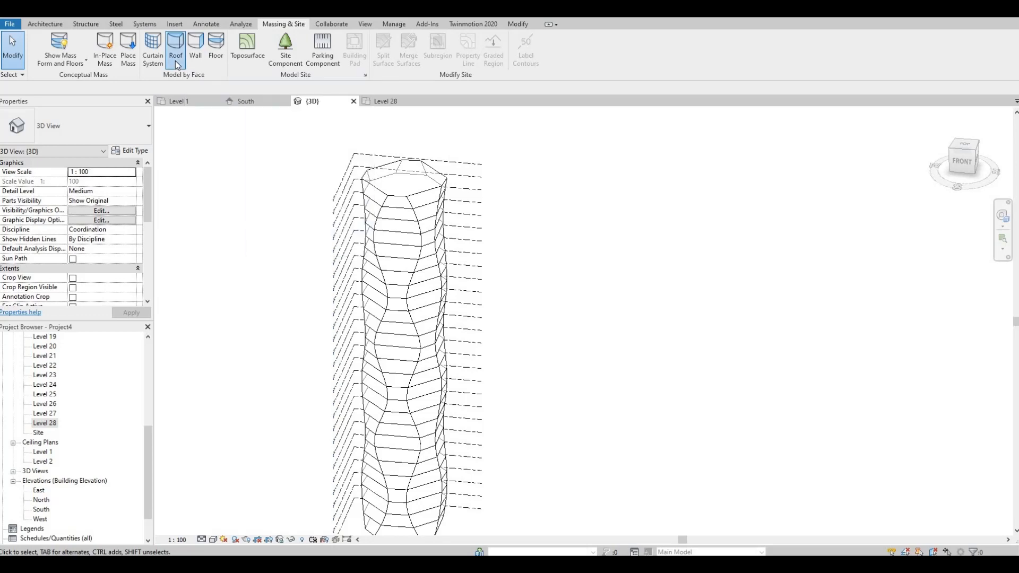
click(386, 190)
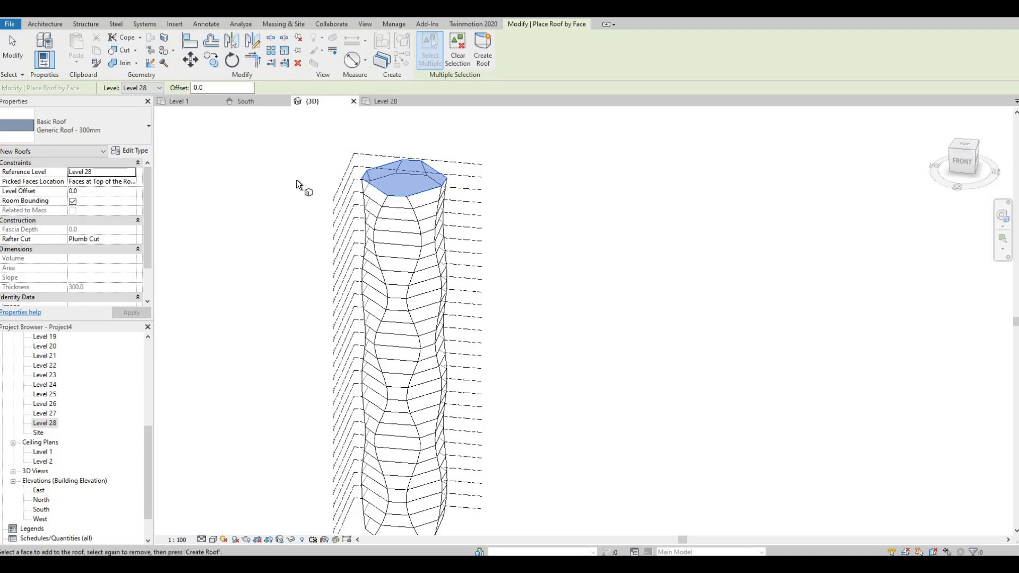
click(483, 53)
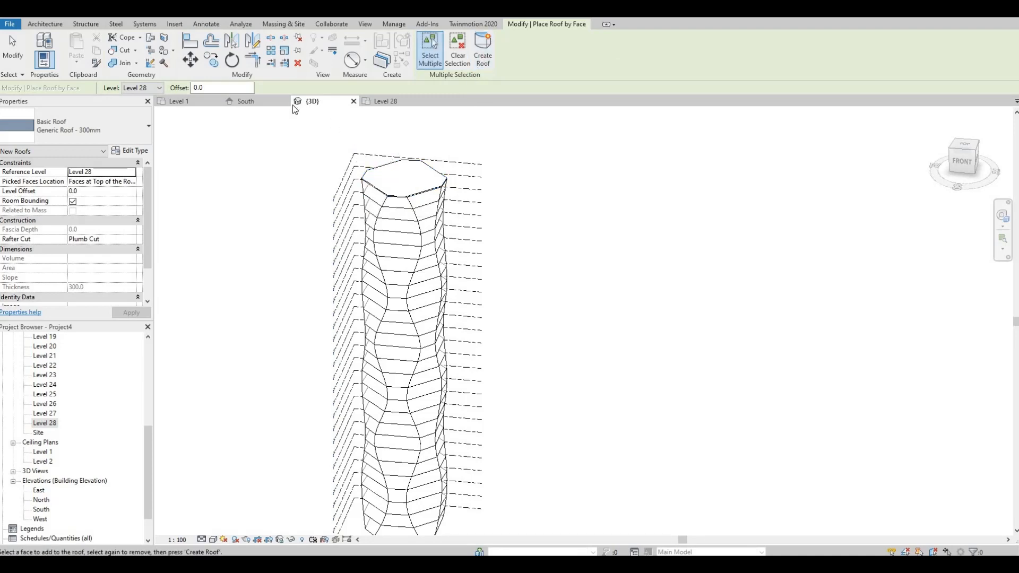
Using Floor by Face with multiple selection off, create Generic Floor - 400mm floors on the mass floors from Level 27 down to Level 25.
click(295, 26)
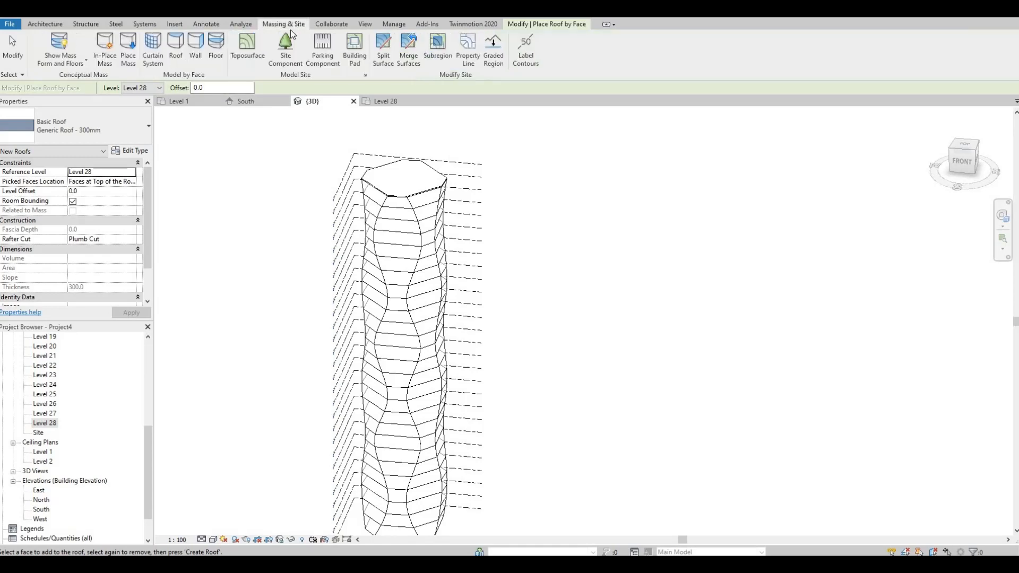
click(215, 63)
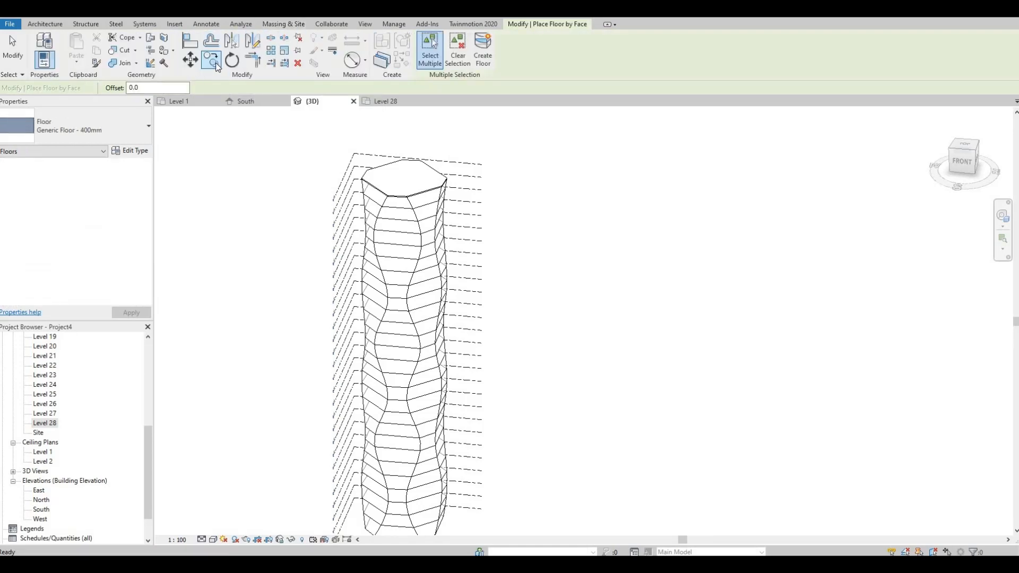
click(483, 59)
click(142, 139)
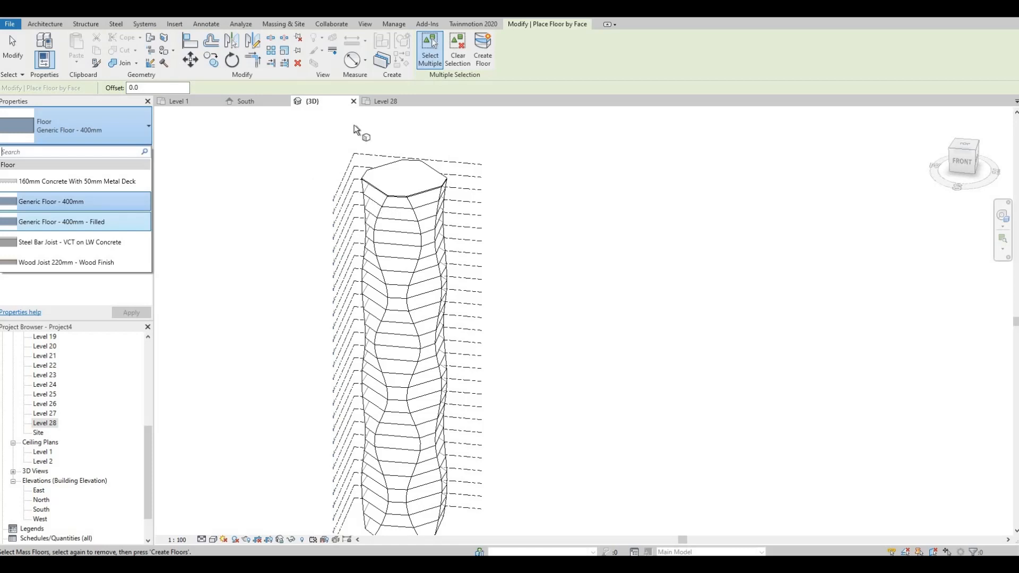
middle_drag(311, 158, 335, 147)
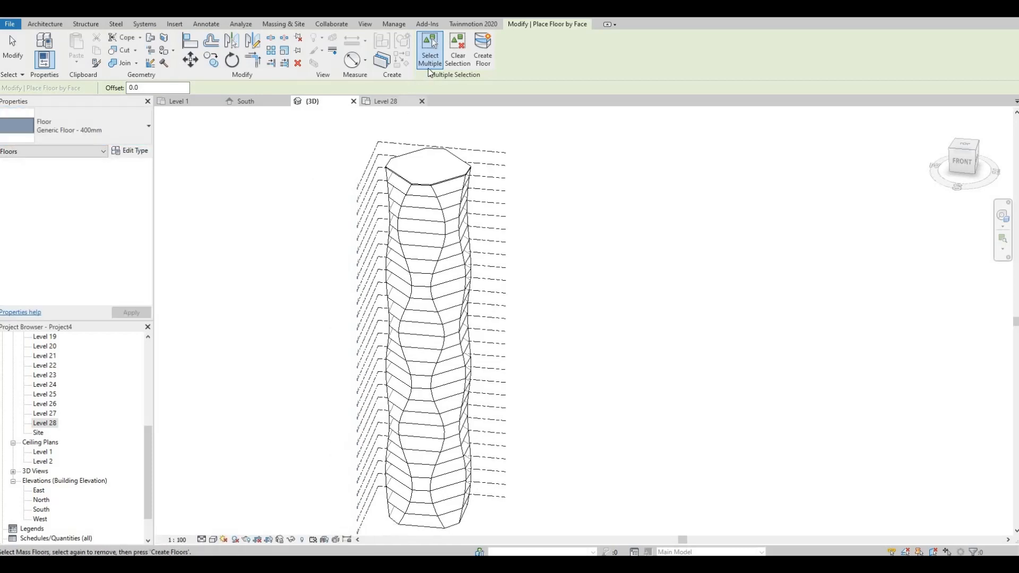
click(433, 59)
click(433, 62)
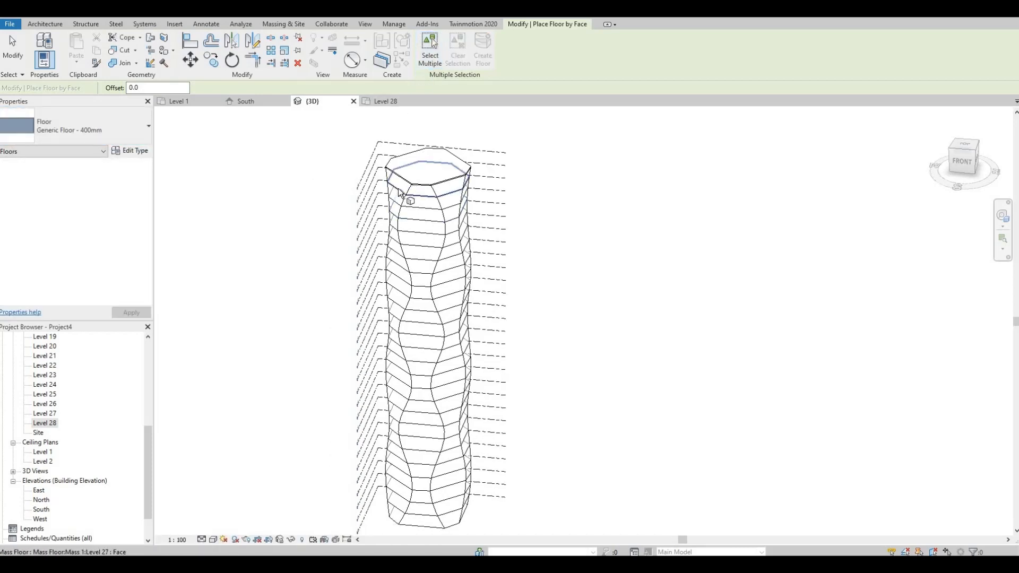
scroll(398, 188, down, 2)
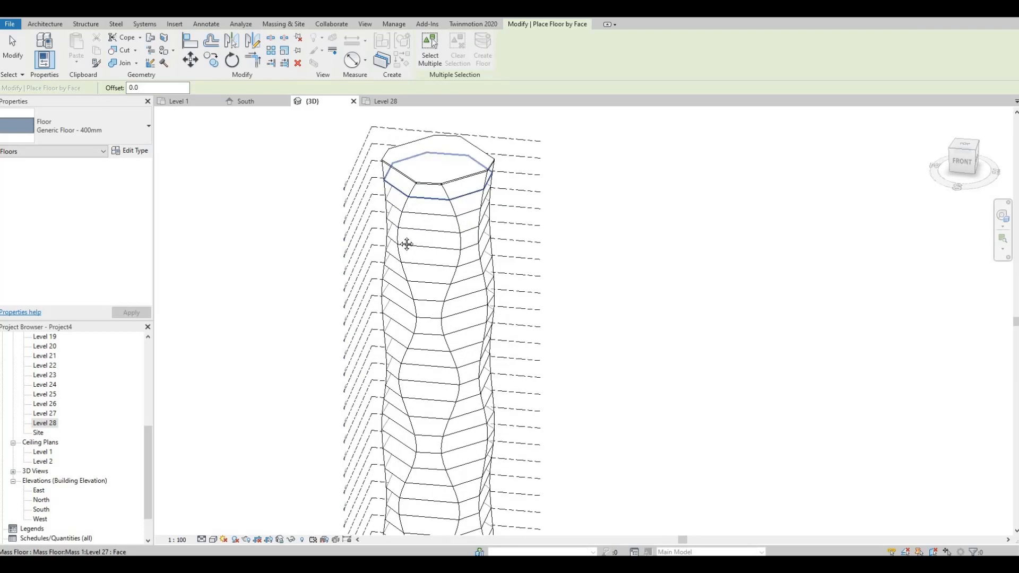
middle_drag(460, 327, 474, 299)
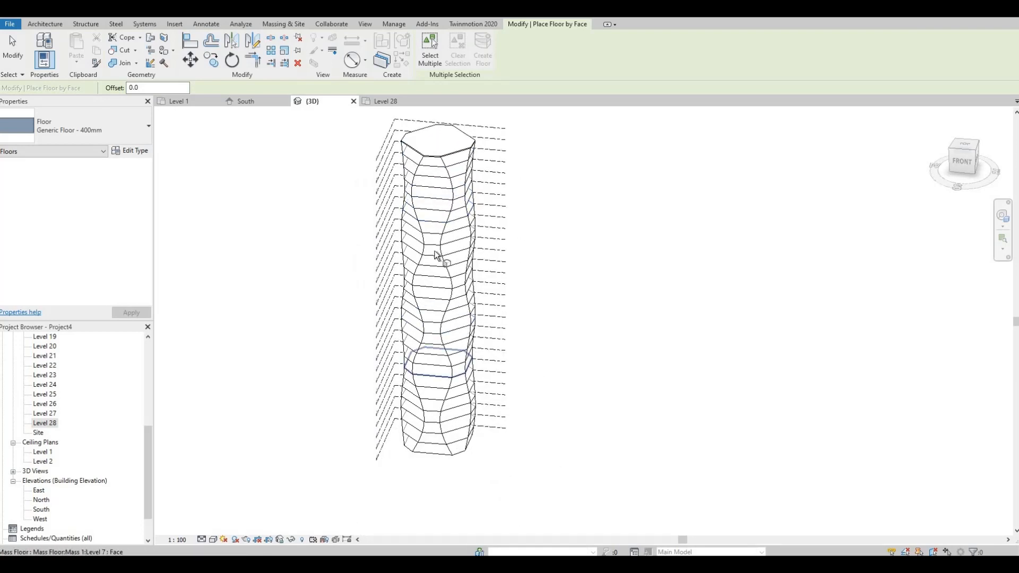
click(407, 159)
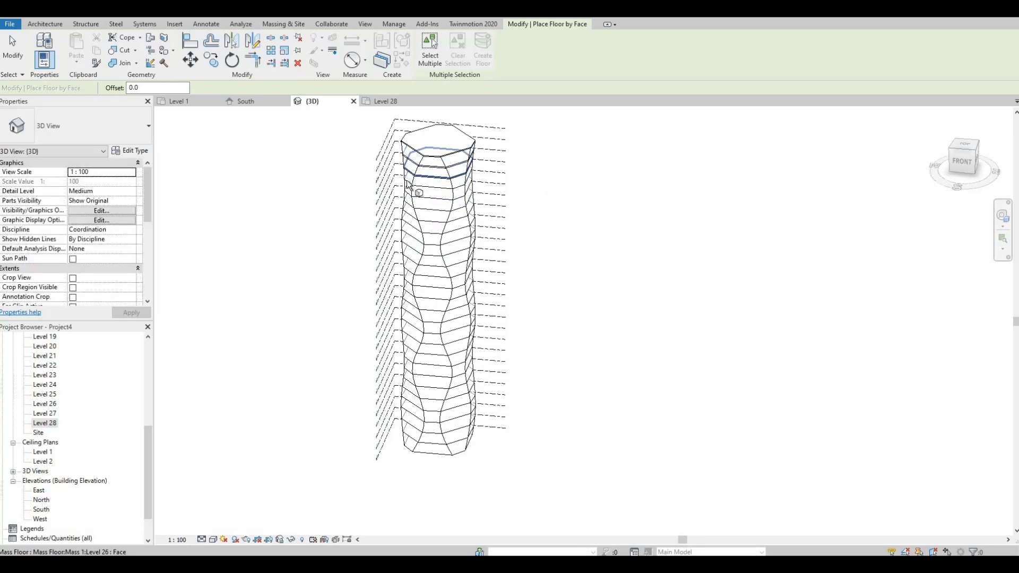
click(410, 189)
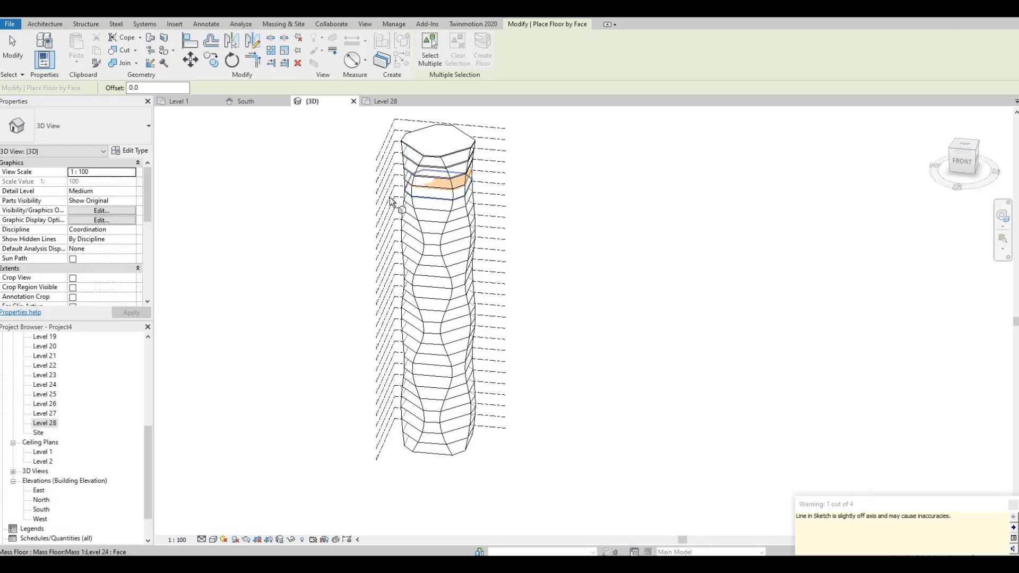
Continue creating floors by face on the tower's mass floors from Level 24 down to Level 16.
scroll(404, 189, up, 3)
click(409, 196)
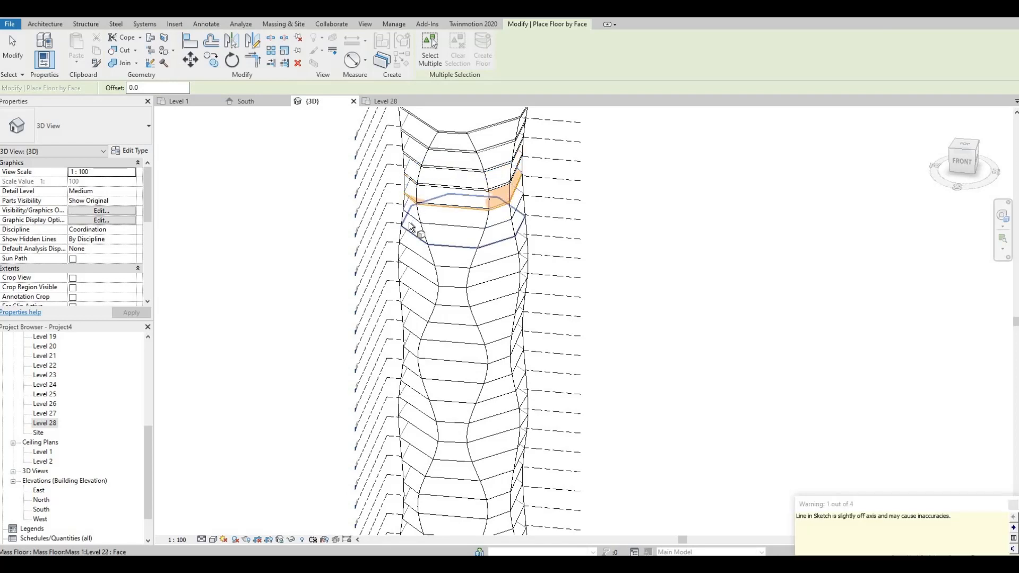
click(410, 229)
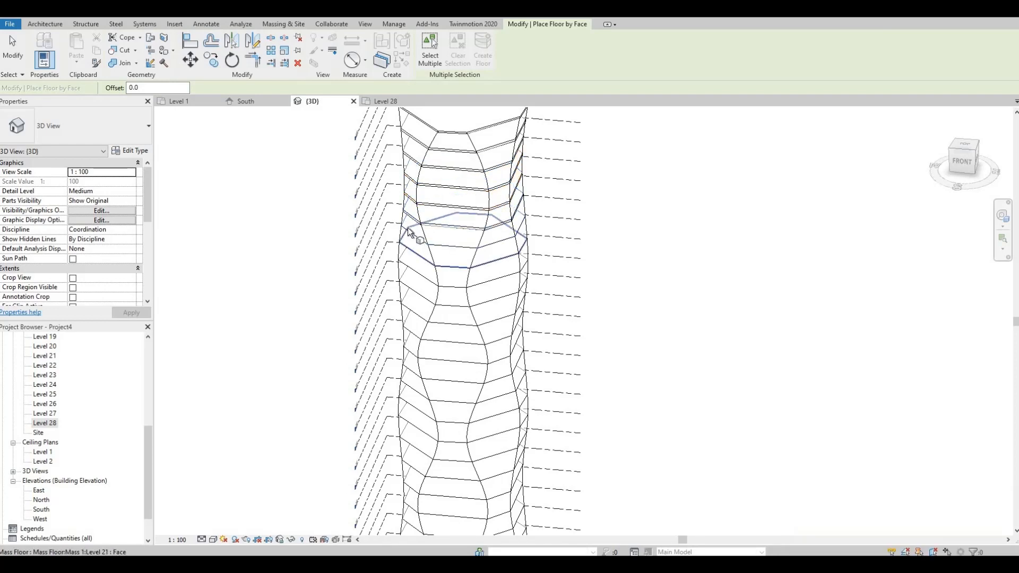
click(409, 232)
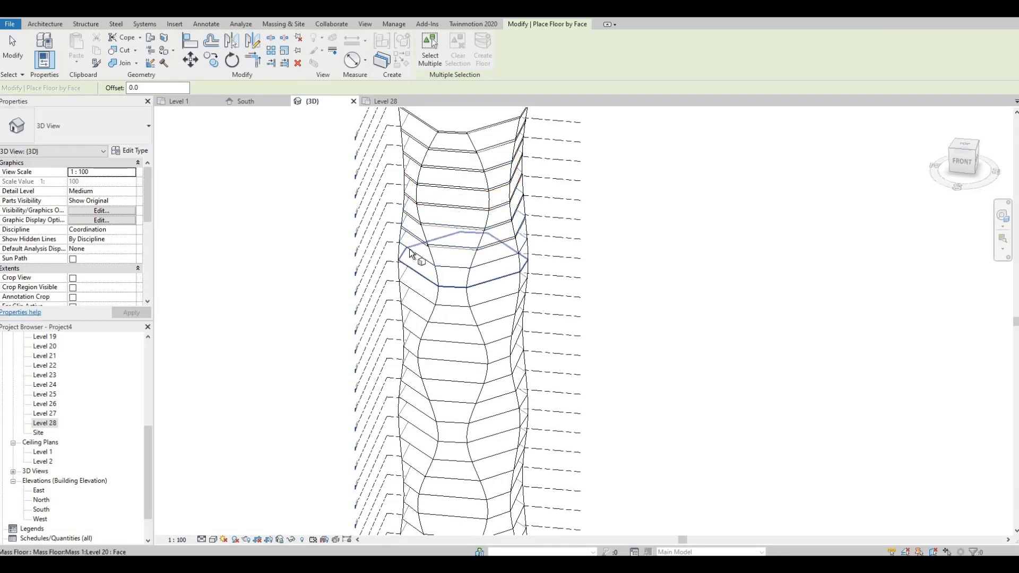
click(412, 253)
click(411, 290)
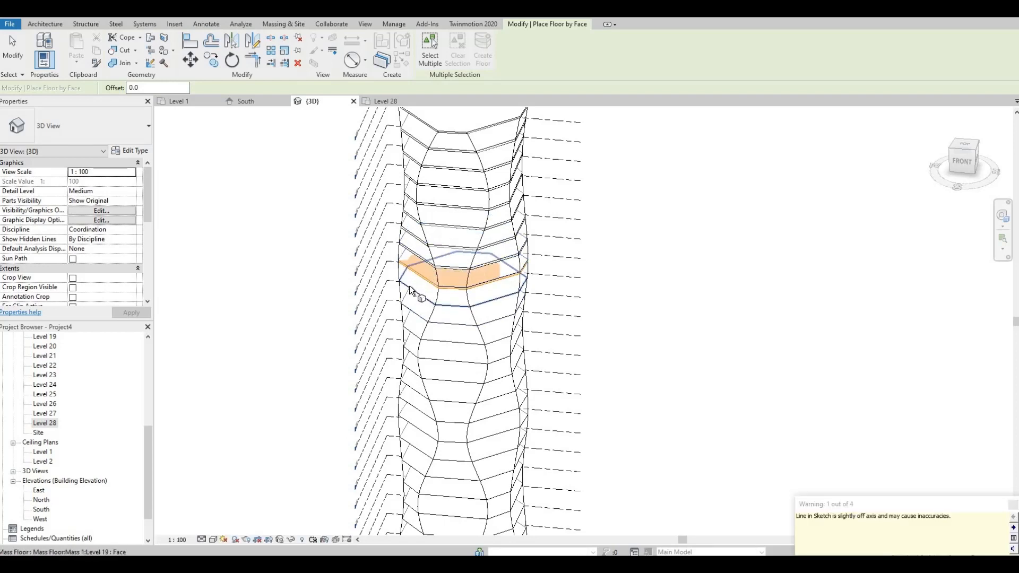
click(410, 307)
click(406, 324)
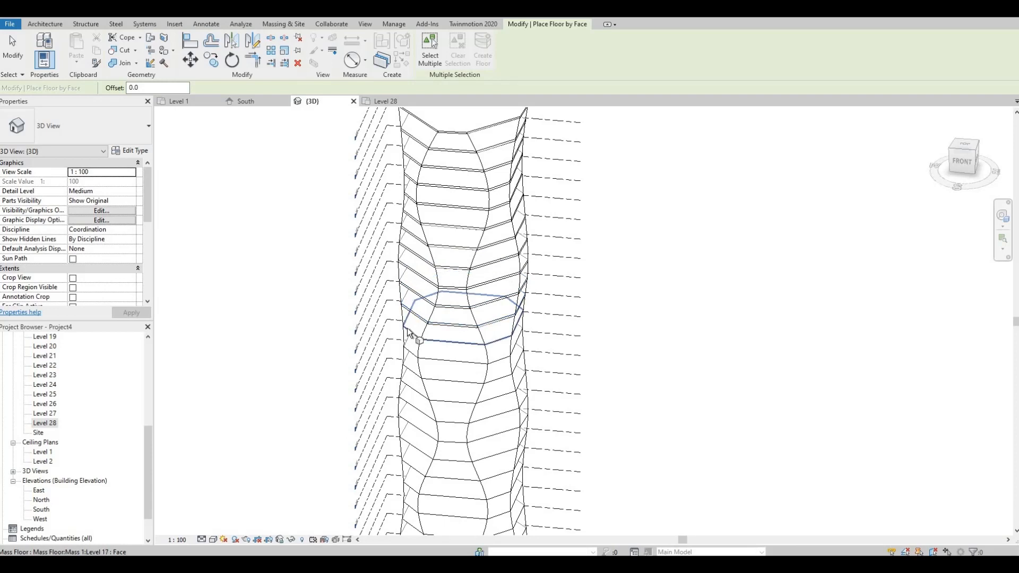
click(409, 331)
Create floors by face on the tower's mass floors from Level 15 down to Level 10.
middle_drag(423, 315, 449, 220)
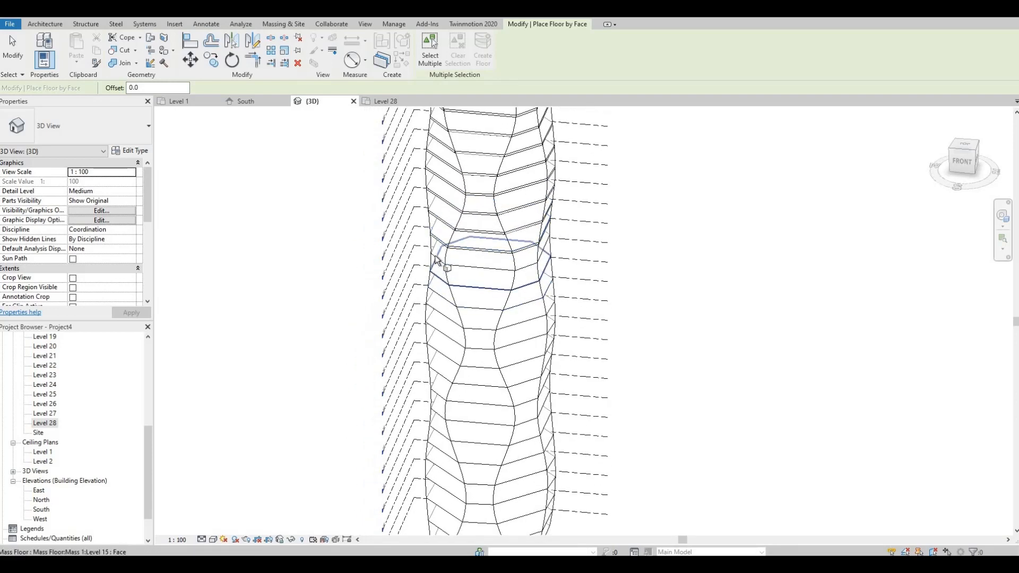
click(438, 272)
click(439, 303)
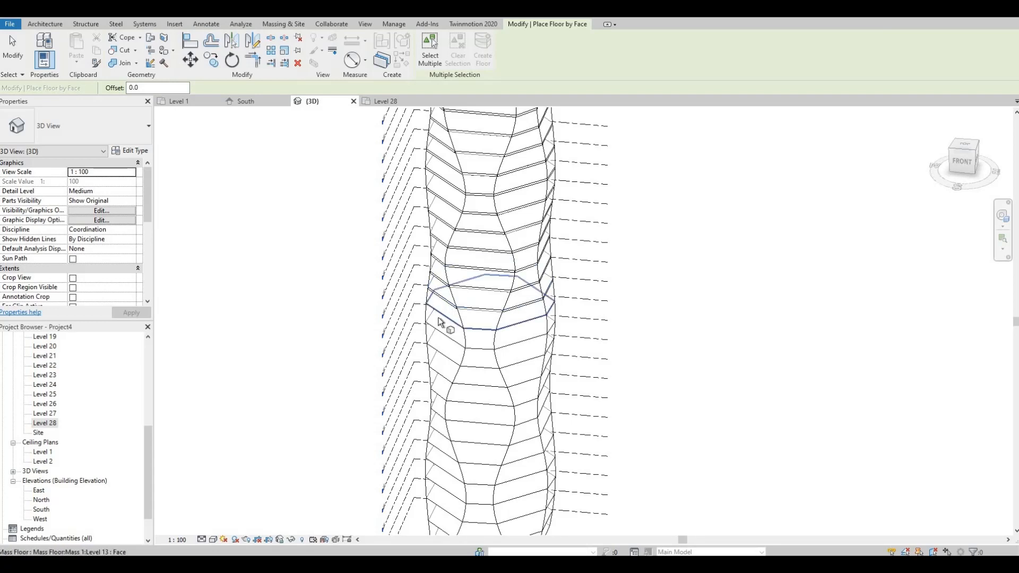
click(439, 351)
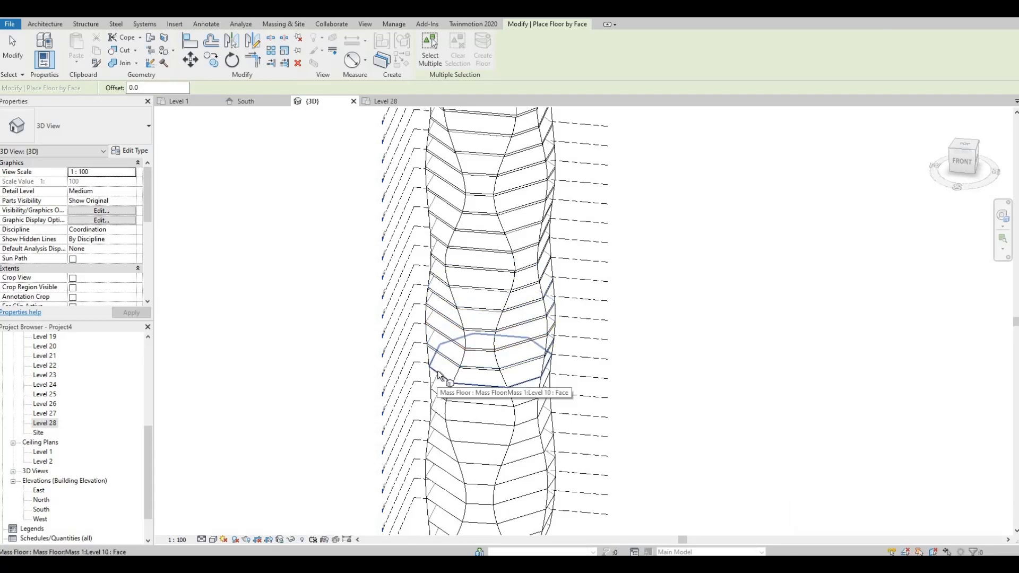
Create the remaining floors by face on the mass floors from Level 9 down to Level 1 at the tower's base.
scroll(479, 284, up, 3)
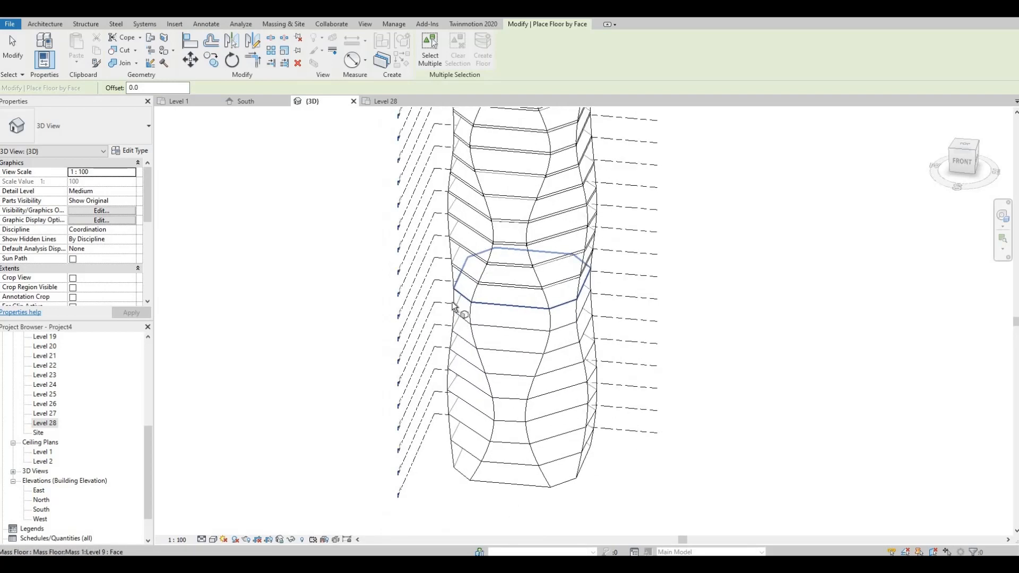
click(460, 304)
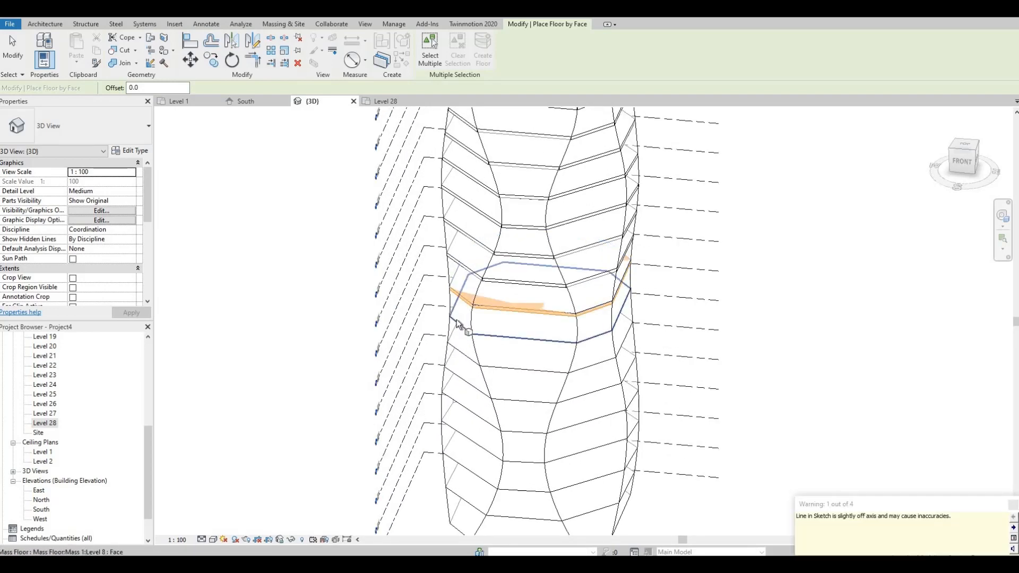
click(455, 334)
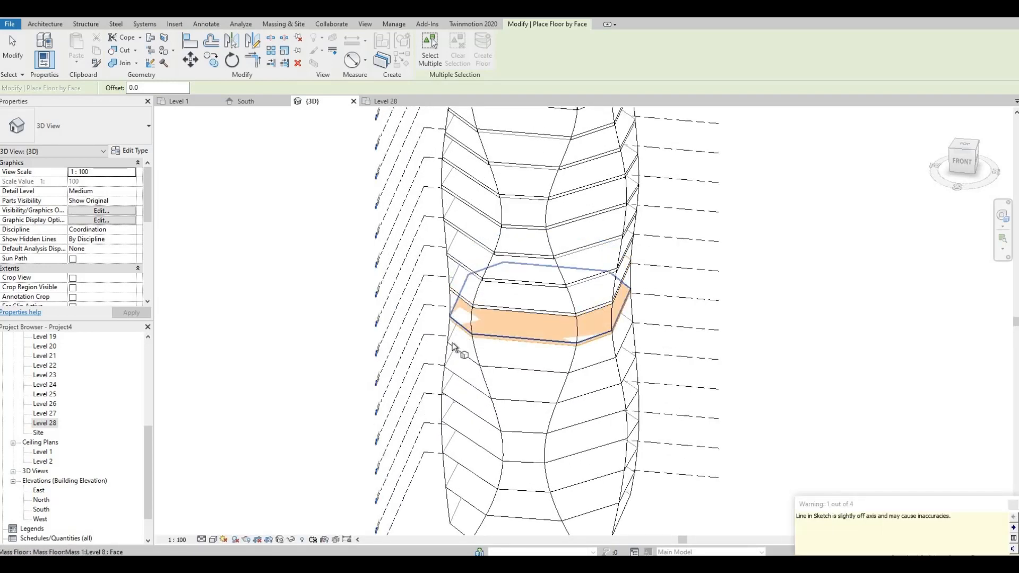
click(454, 372)
click(454, 402)
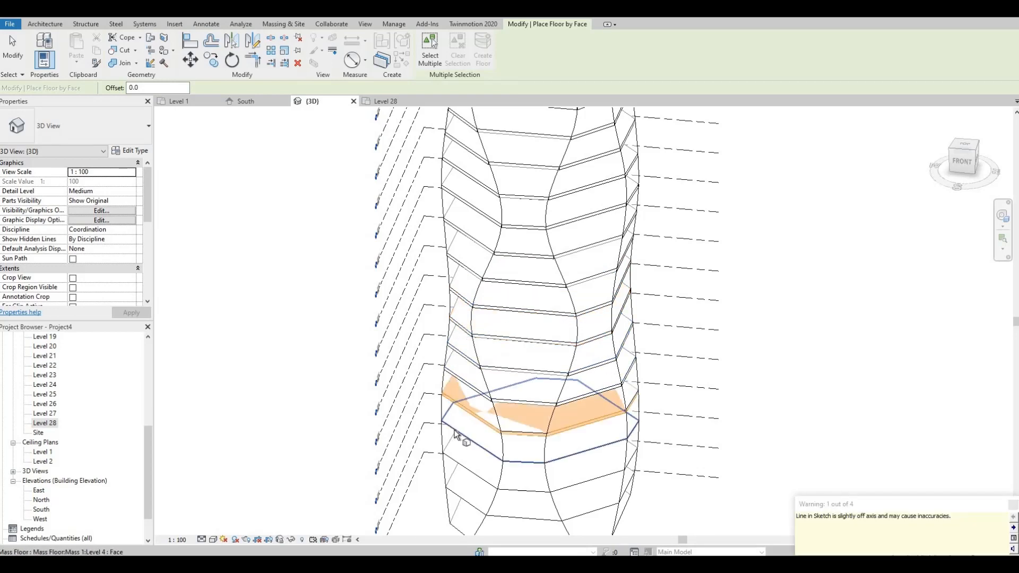
click(456, 435)
middle_drag(462, 469, 466, 327)
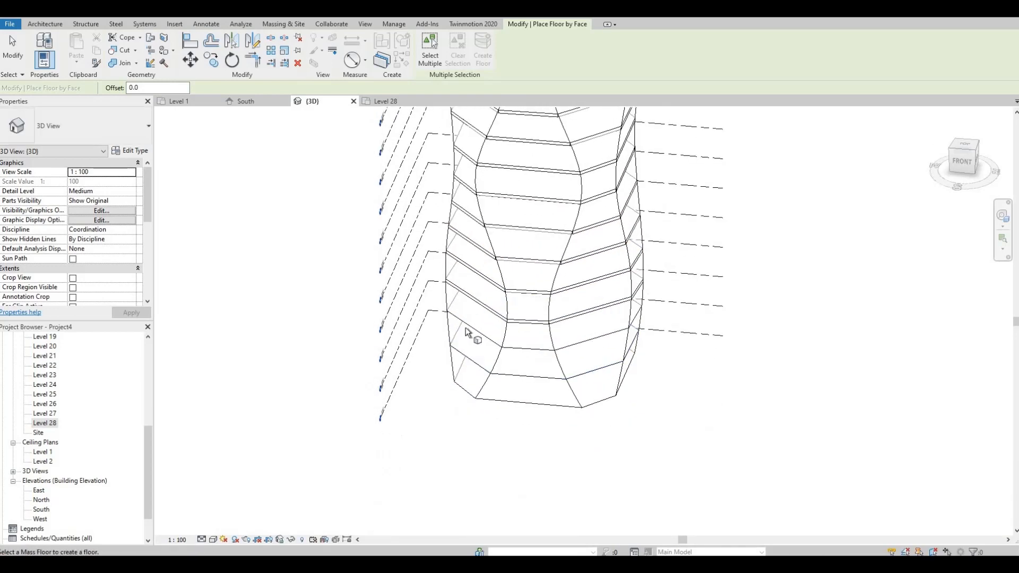
click(467, 323)
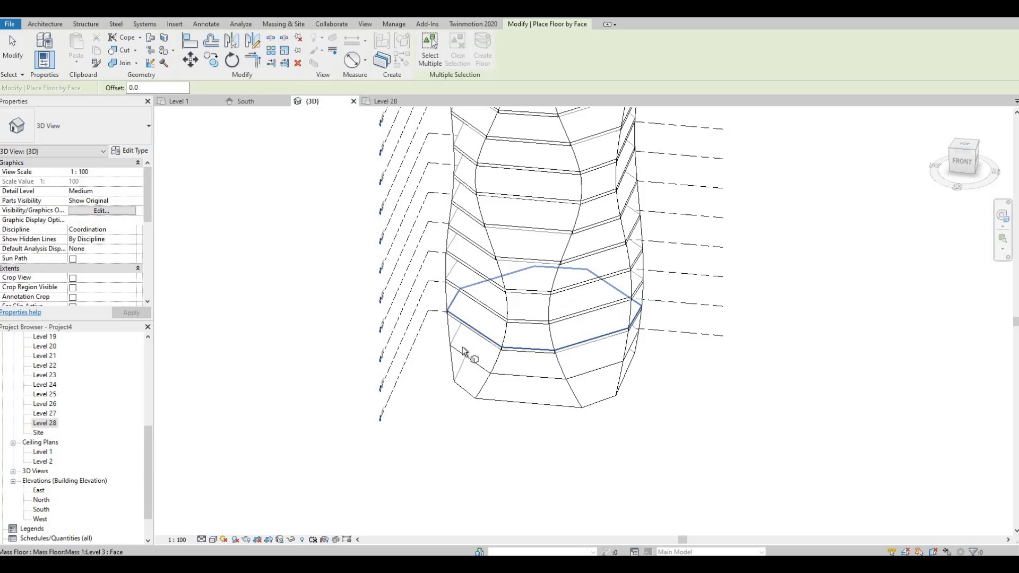
click(461, 377)
click(458, 384)
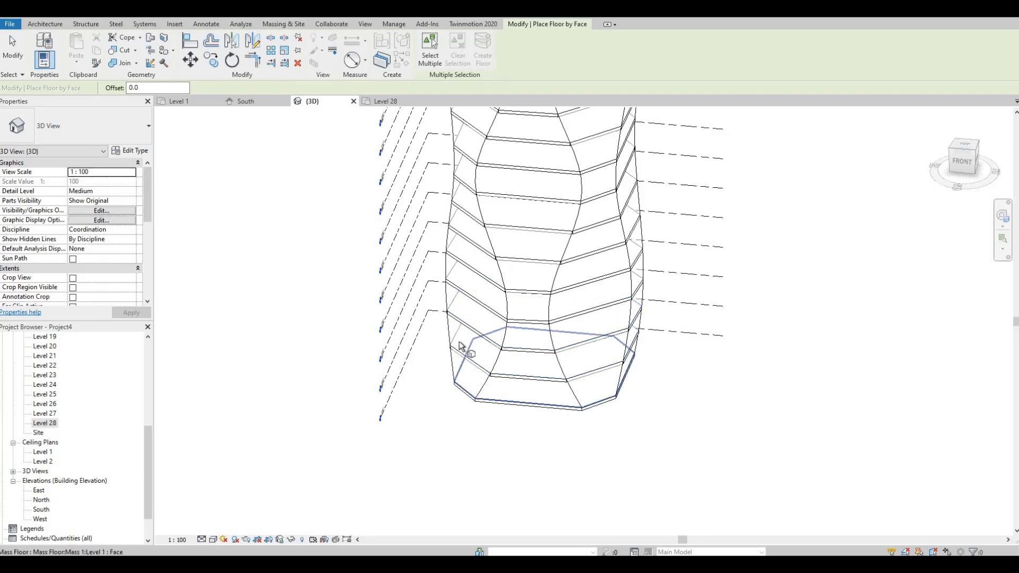
scroll(423, 230, down, 2)
scroll(418, 409, down, 3)
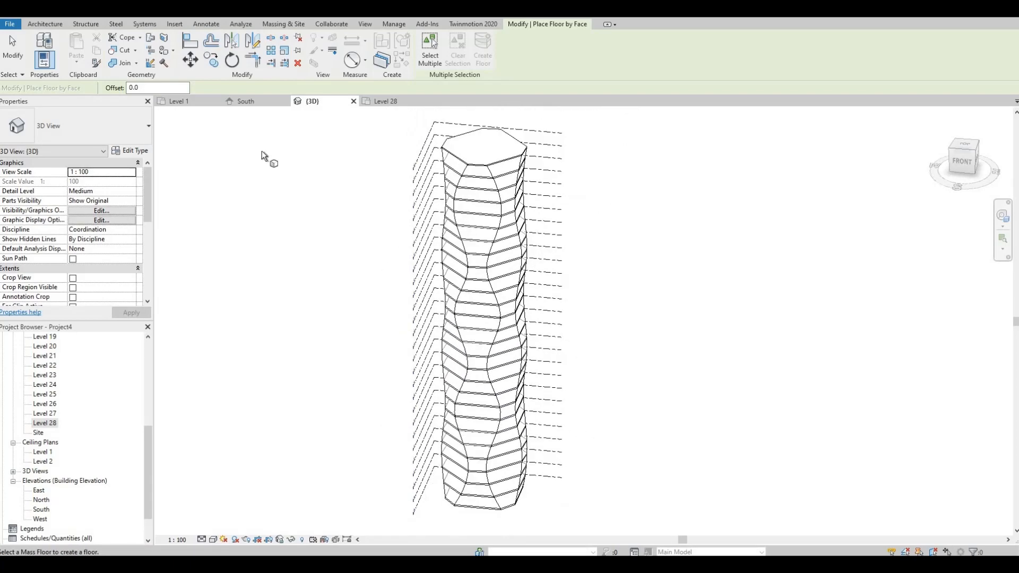
scroll(437, 222, up, 6)
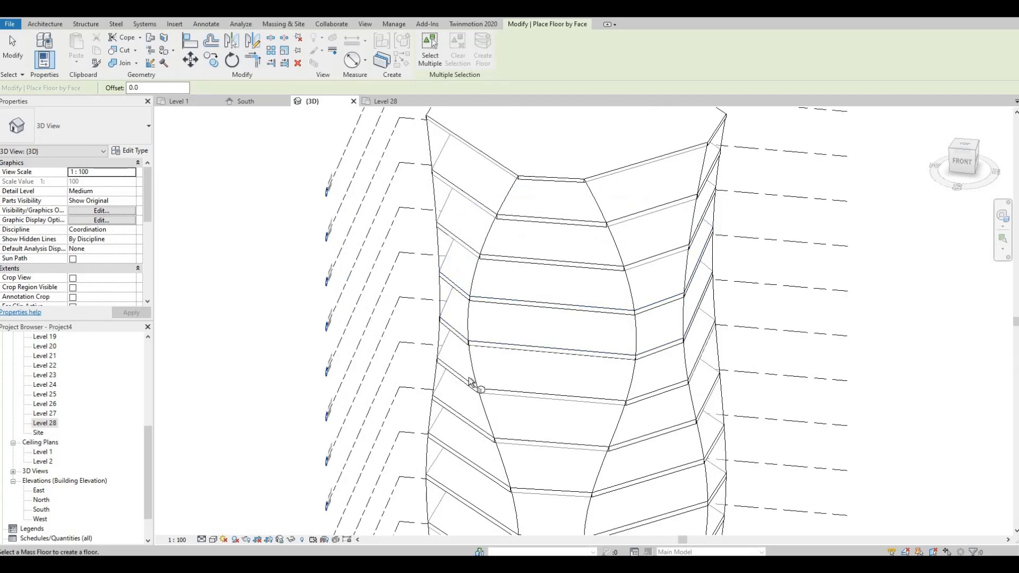
middle_drag(494, 317, 523, 183)
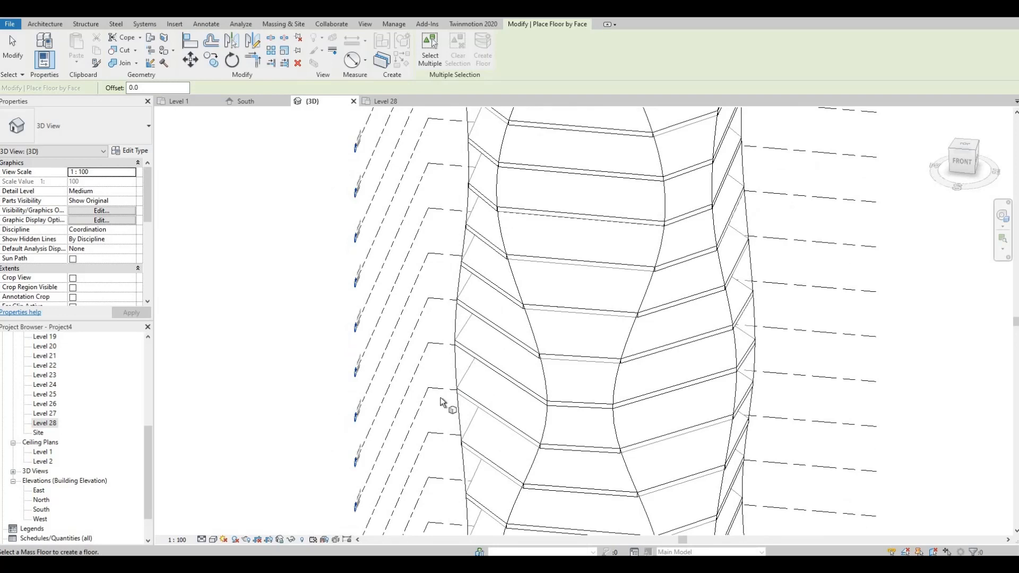
scroll(438, 330, down, 1)
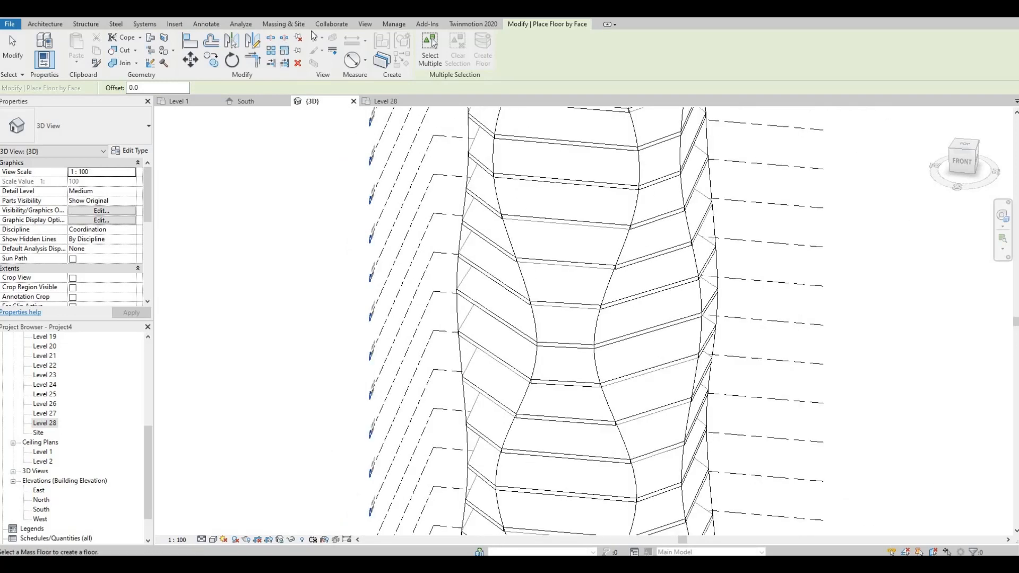
click(290, 26)
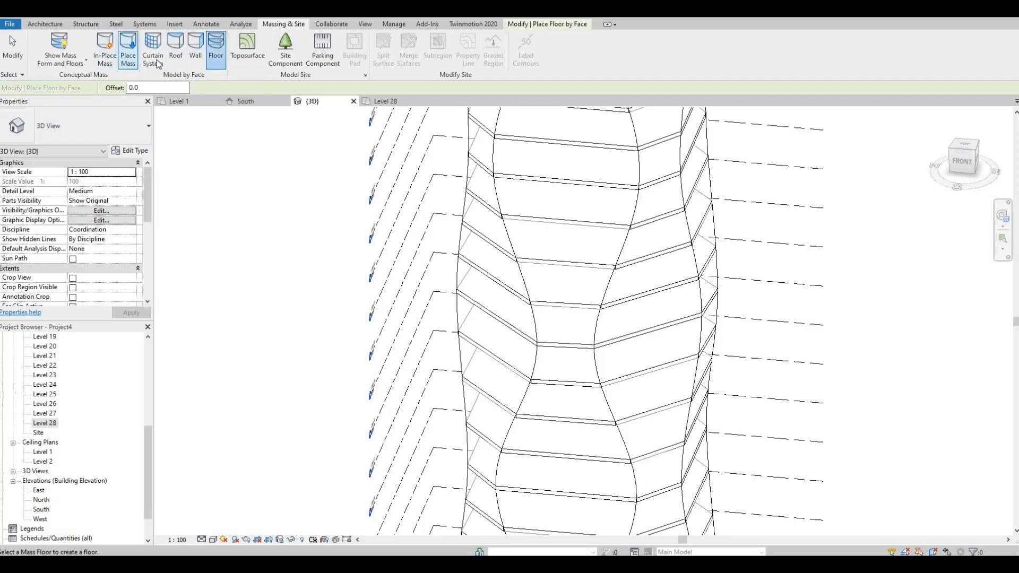
click(198, 63)
scroll(412, 200, down, 4)
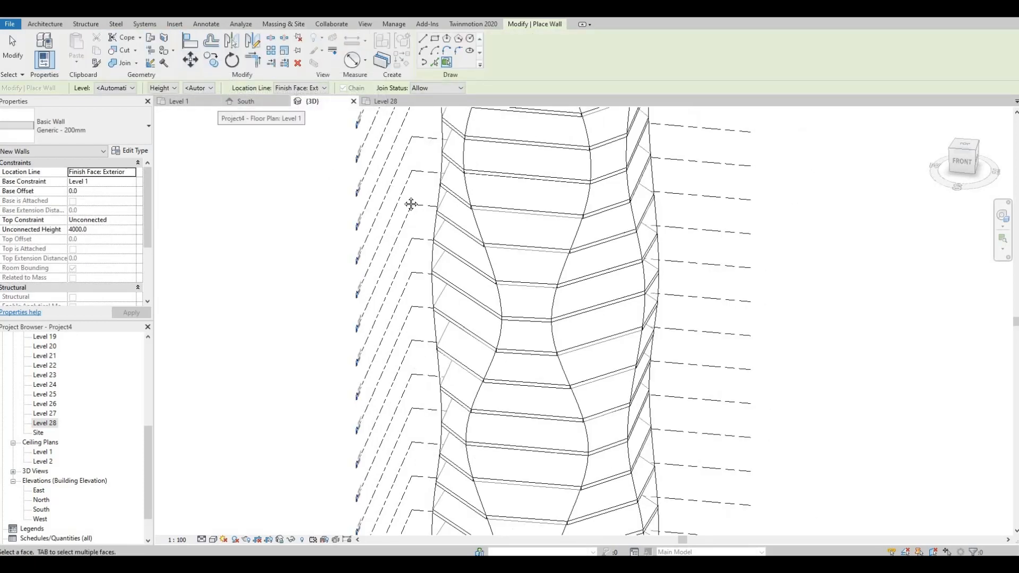
scroll(447, 229, down, 2)
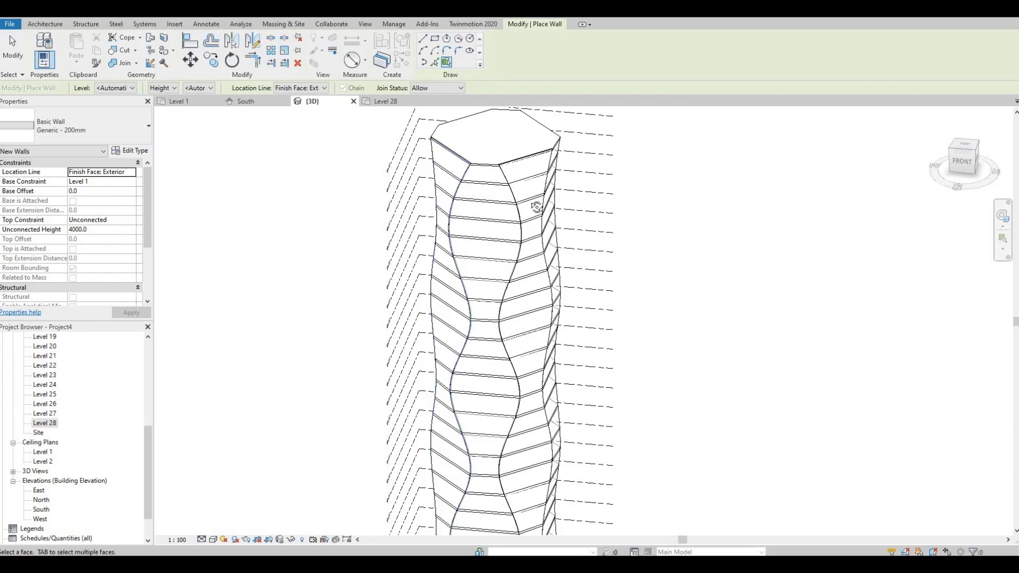
shift+middle_drag(463, 210, 528, 203)
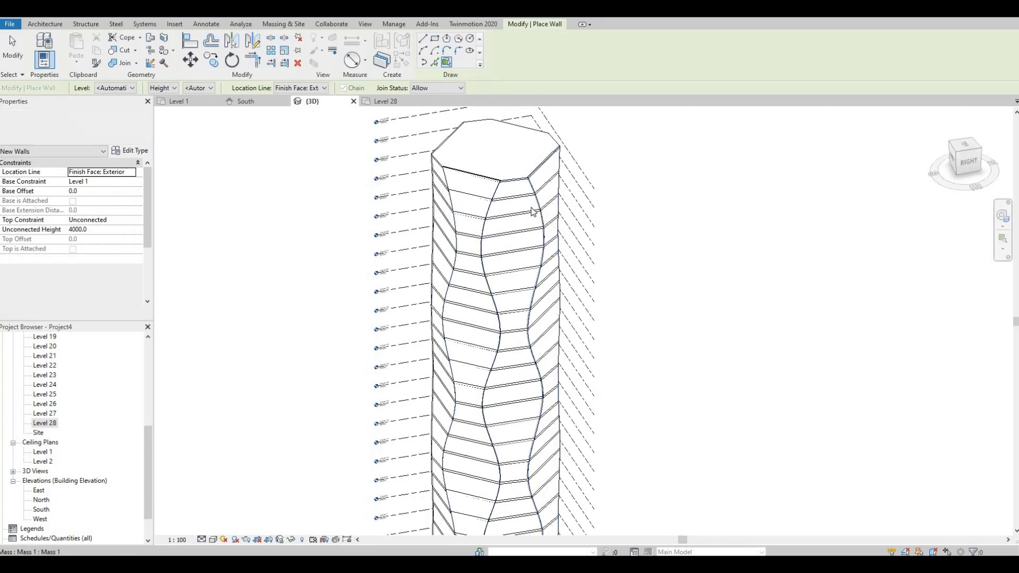
shift+middle_drag(450, 234, 524, 209)
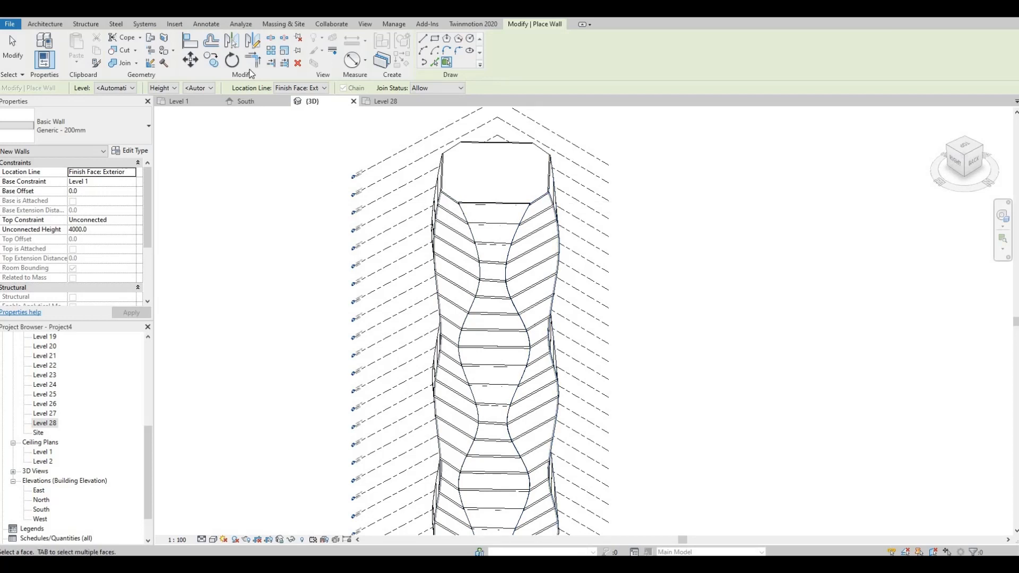
Create a 1500 x 3000mm curtain system by face on one side face of the tower mass.
click(282, 24)
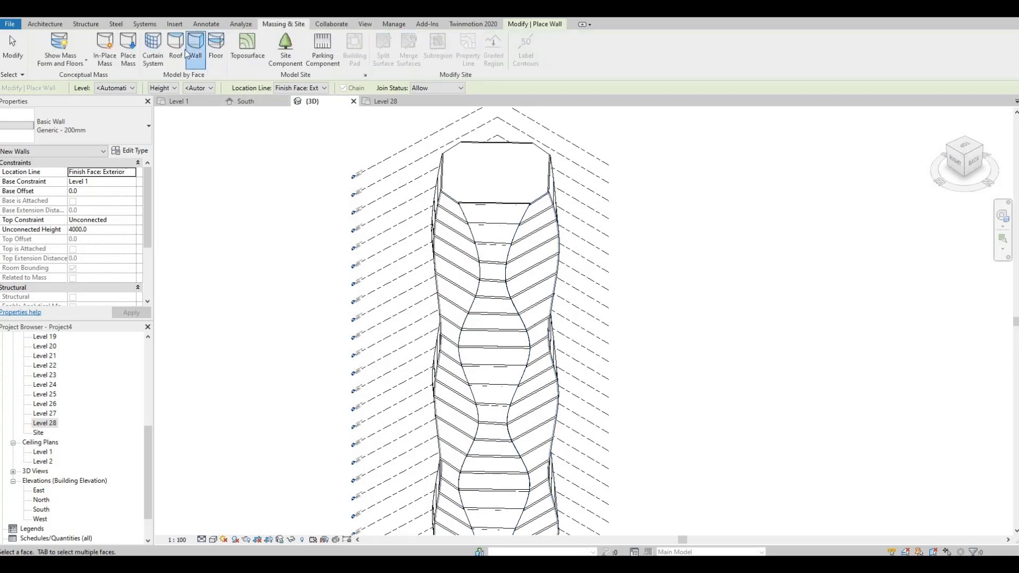
click(153, 64)
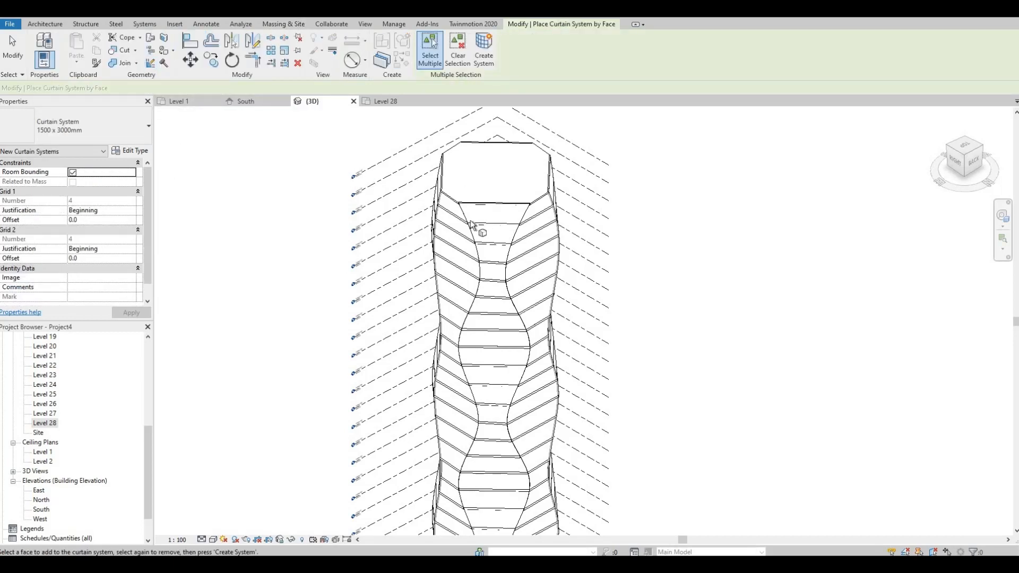
shift+middle_drag(471, 224, 481, 207)
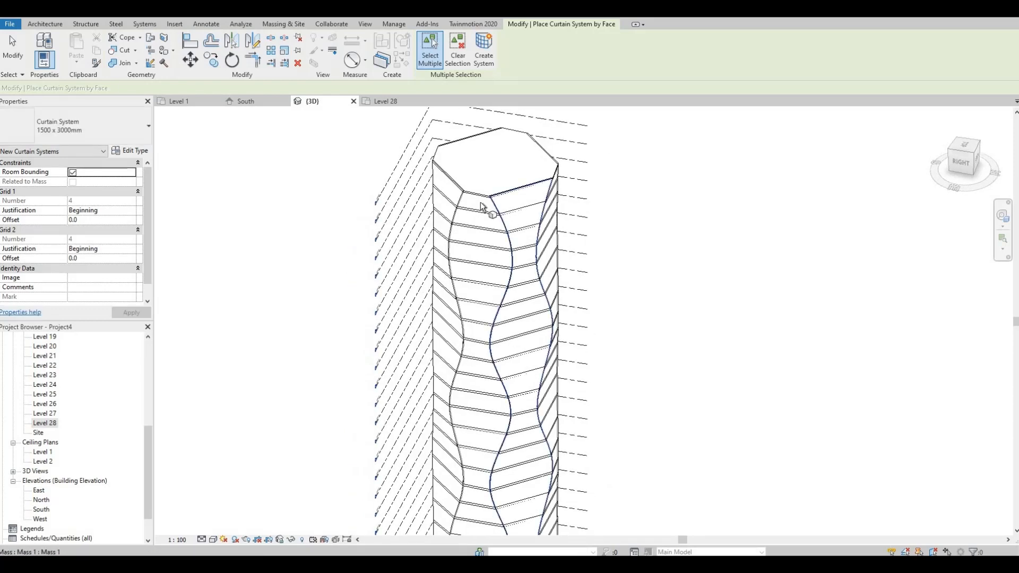
click(483, 205)
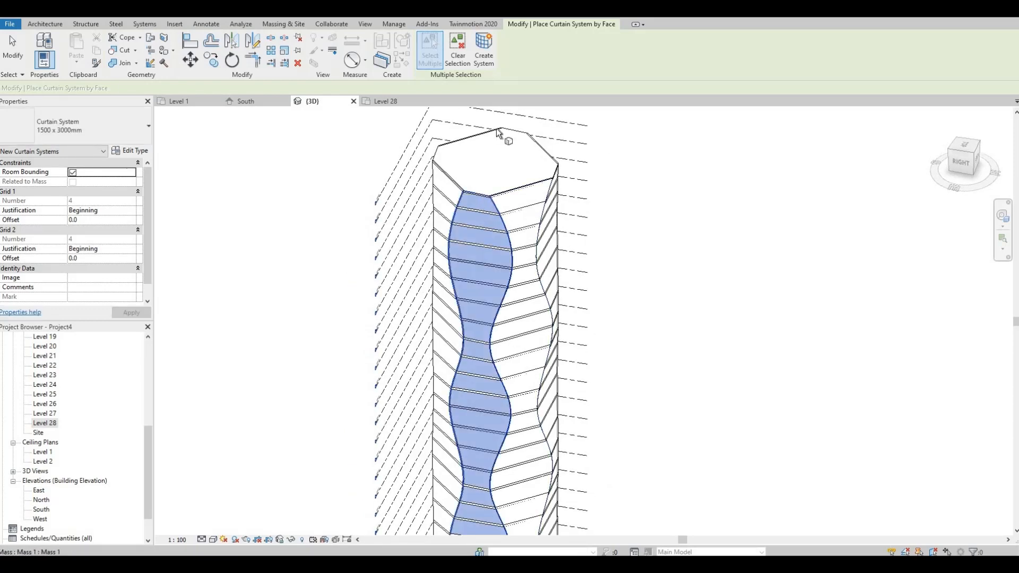
click(485, 59)
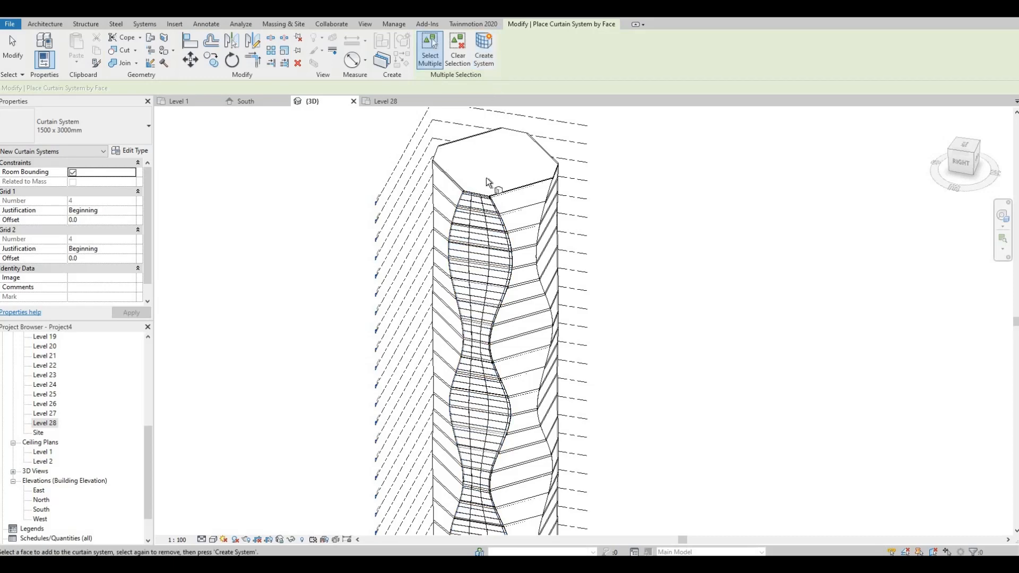
Create separate 1500 x 3000mm curtain systems on the next two alternate side faces around the tower, skipping the face between each pair.
shift+middle_drag(462, 245, 512, 227)
click(511, 227)
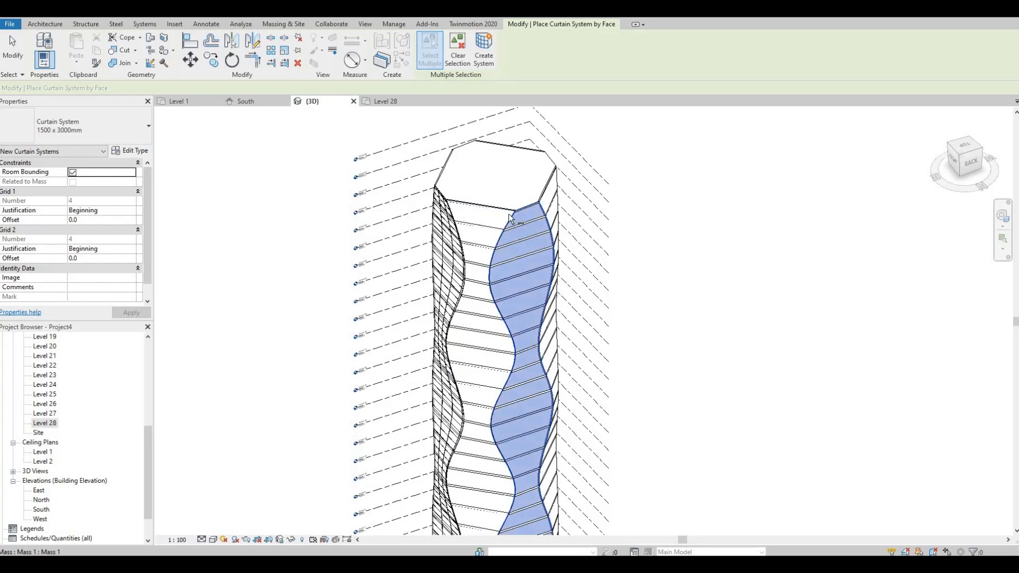
click(484, 61)
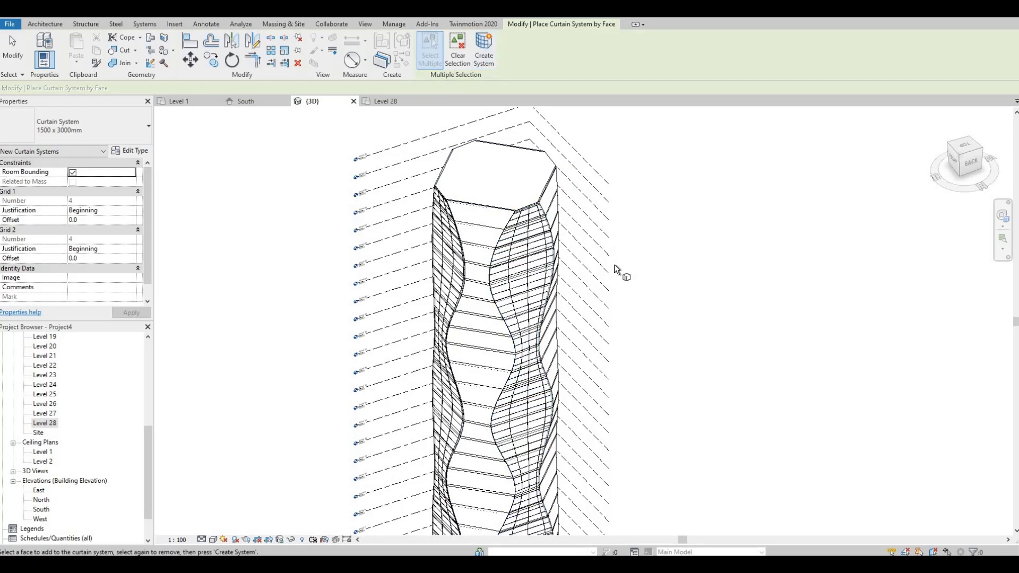
mouse_move(530, 295)
shift+middle_down()
mouse_move(413, 264)
mouse_move(512, 212)
shift+middle_up()
click(503, 214)
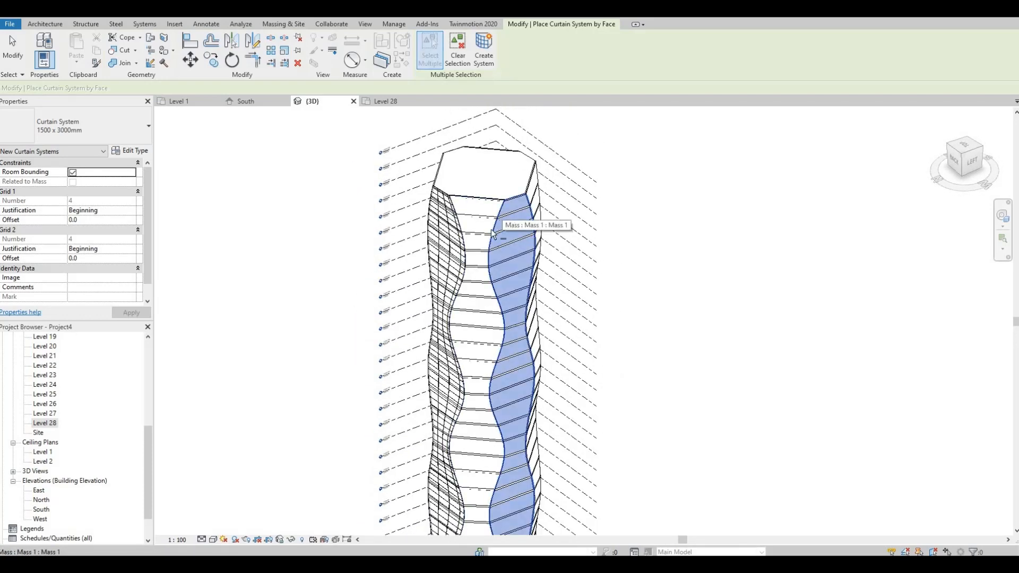
click(483, 56)
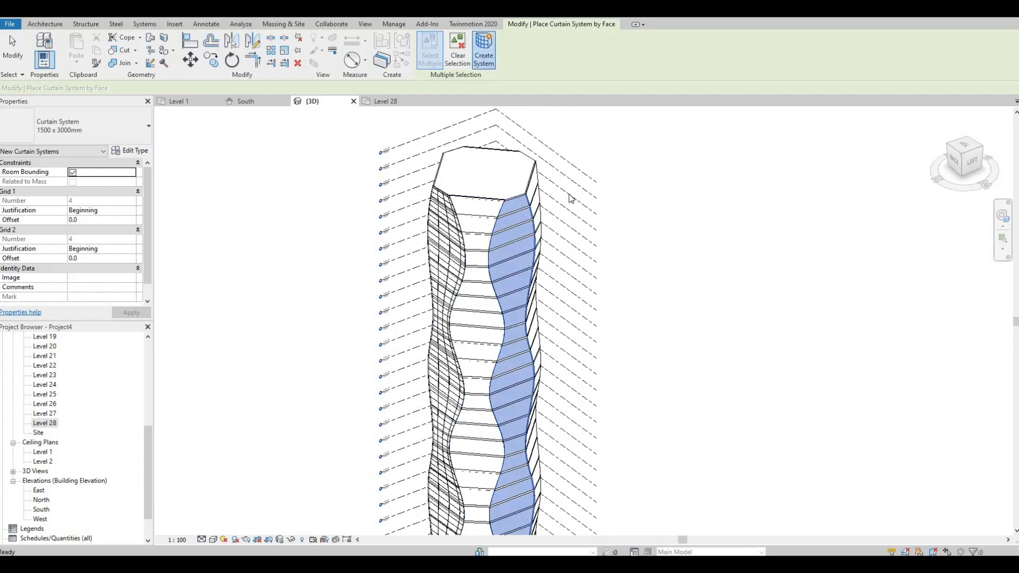
Create a 1500 x 3000mm curtain system by face on the next alternate side face of the tower mass.
shift+middle_drag(531, 264, 485, 193)
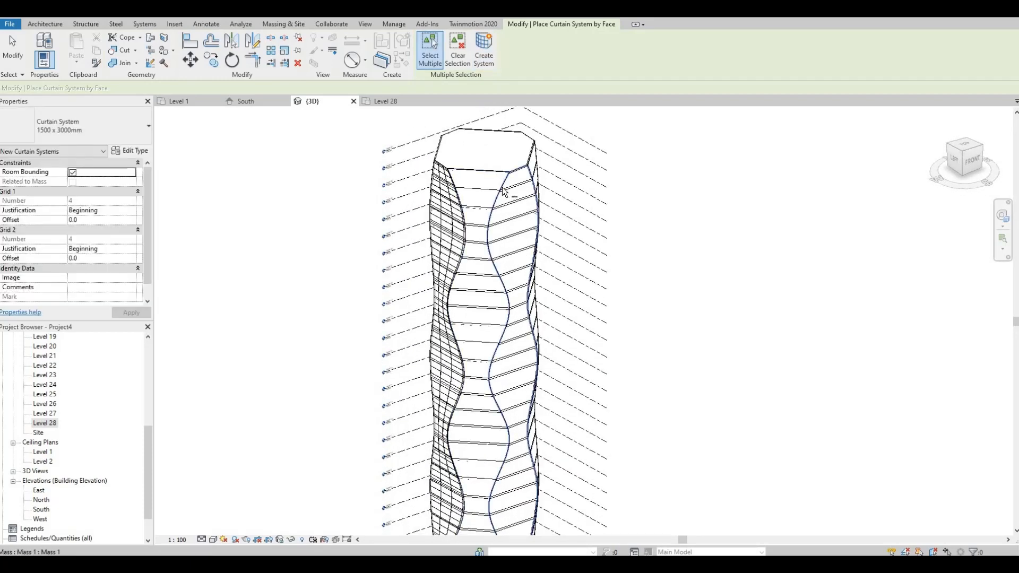
click(507, 193)
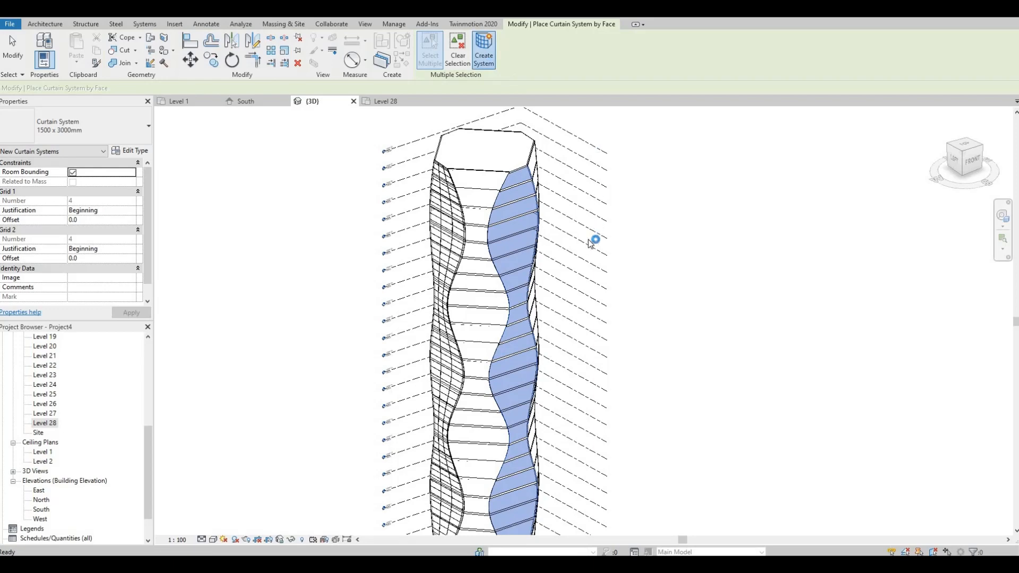
mouse_move(485, 181)
shift+middle_down()
mouse_move(468, 175)
mouse_move(487, 192)
shift+middle_up()
scroll(489, 196, down, 2)
shift+middle_drag(550, 257, 487, 240)
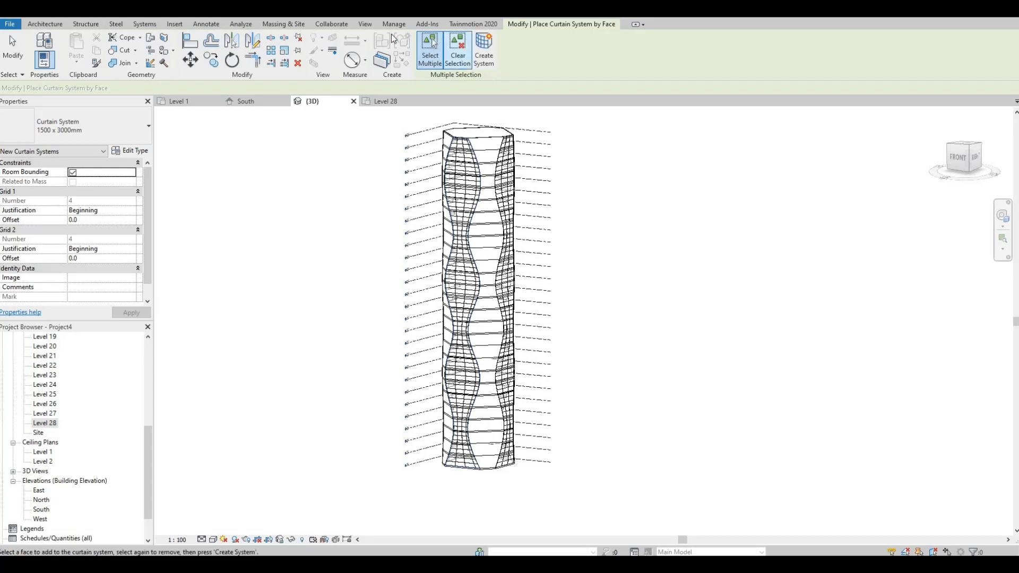
Set the 3D view's visual style to Shaded and the mass display to Show Mass by View Settings.
click(291, 24)
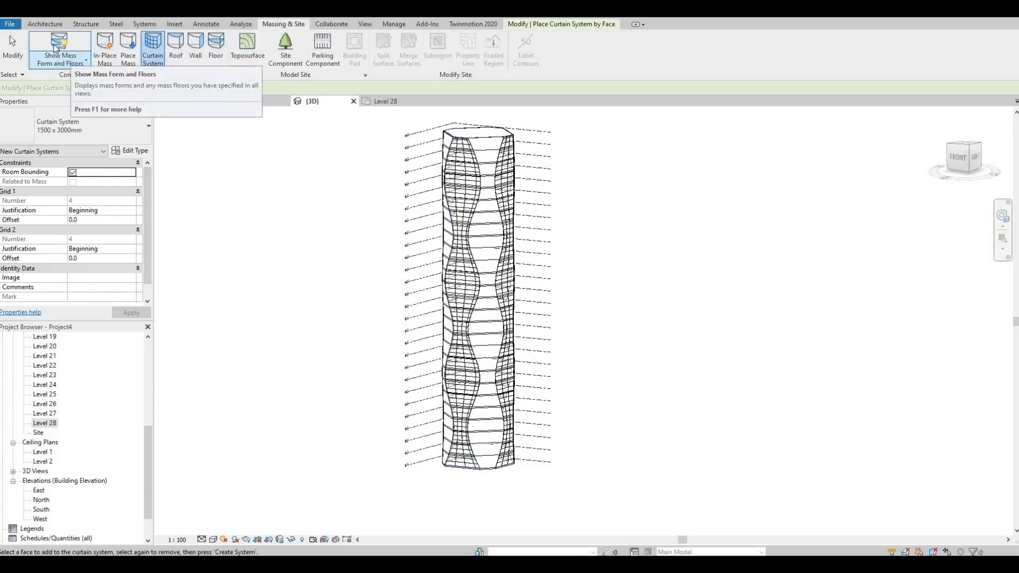
click(214, 540)
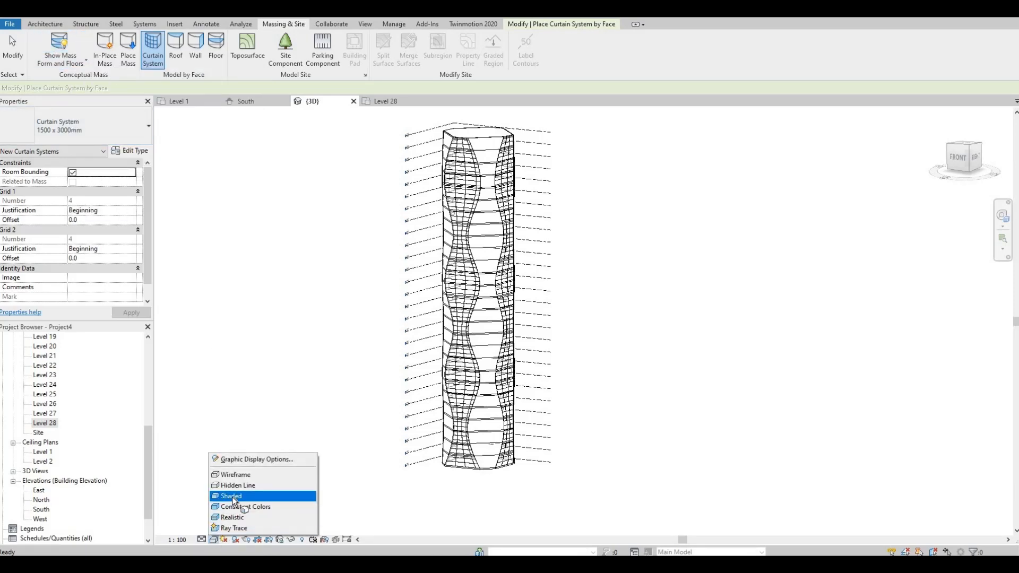
click(233, 497)
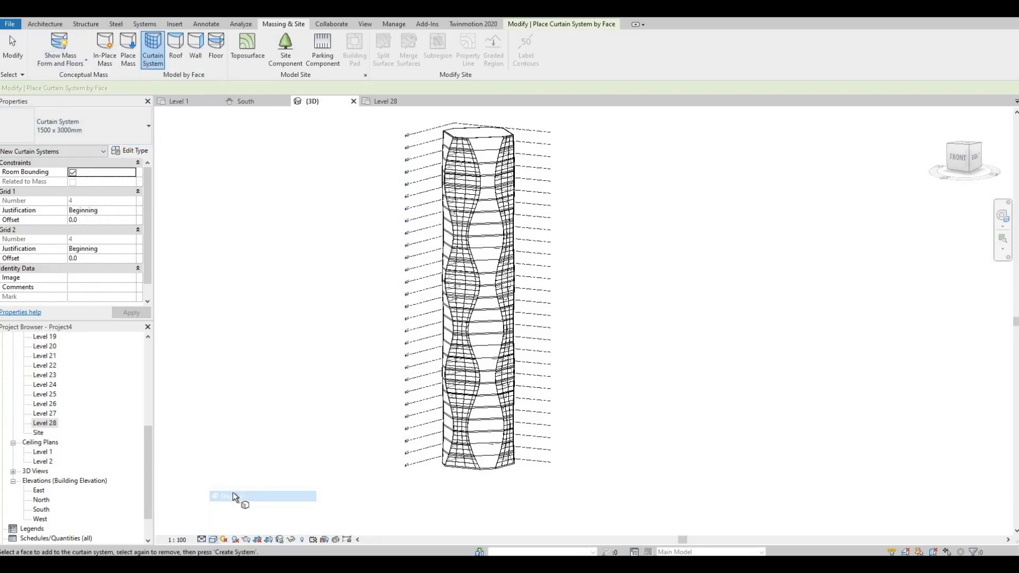
click(58, 43)
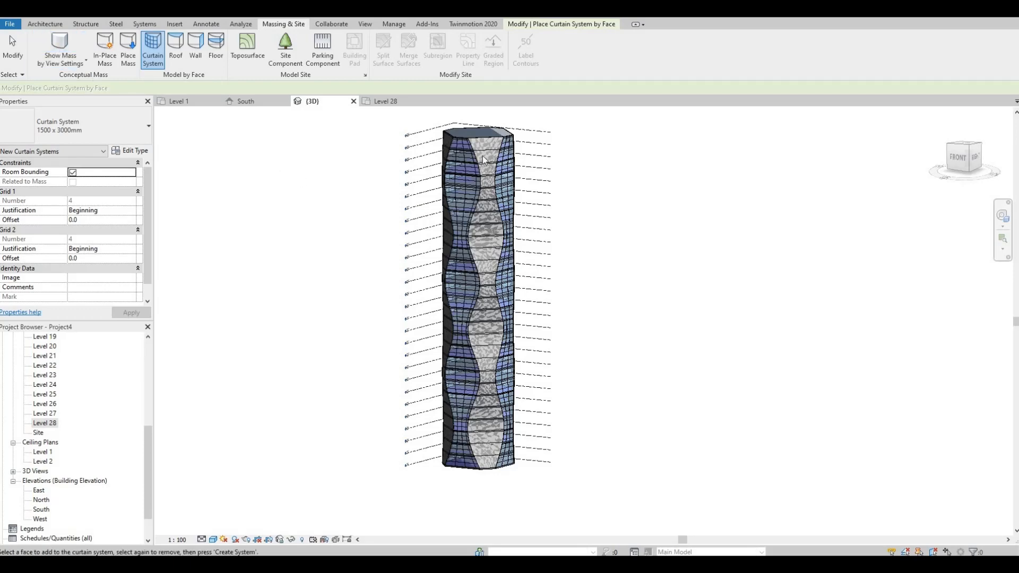
key(Escape)
Place 50mm x 150mm rectangular mullions on all grid lines of the curtain system on the tower's front side.
shift+middle_drag(483, 155, 451, 142)
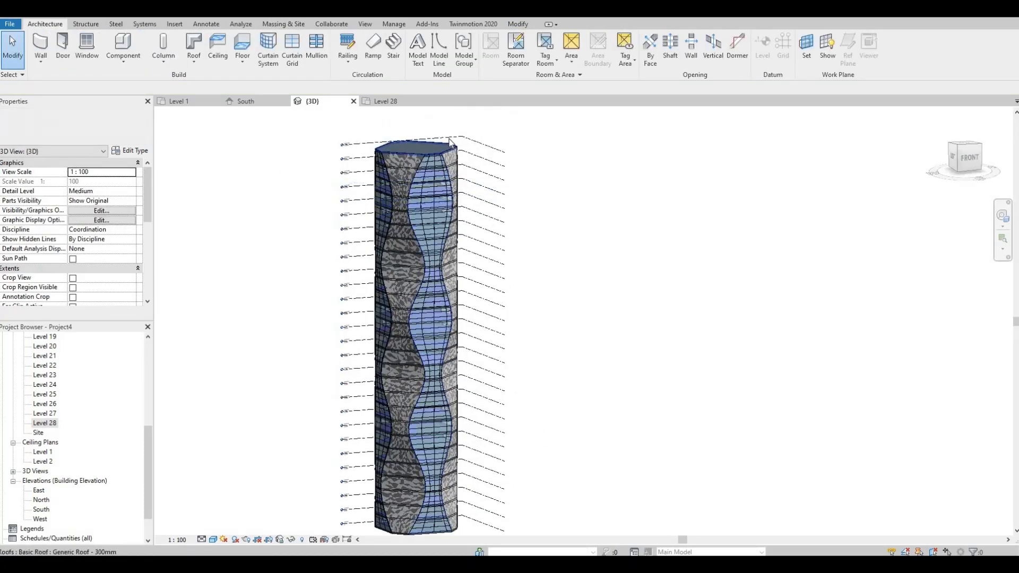
scroll(450, 142, up, 5)
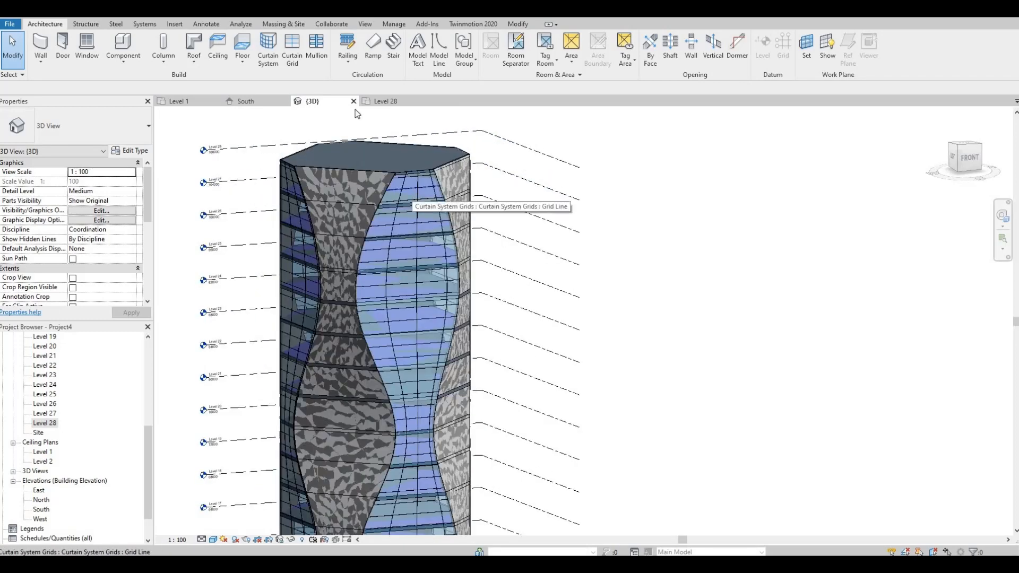
click(318, 49)
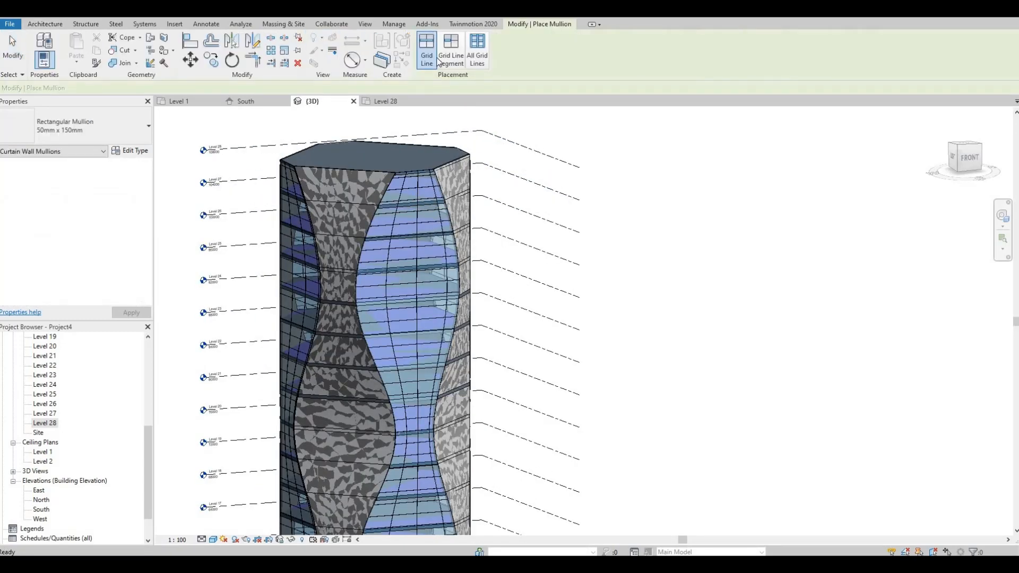
click(474, 46)
scroll(439, 141, up, 1)
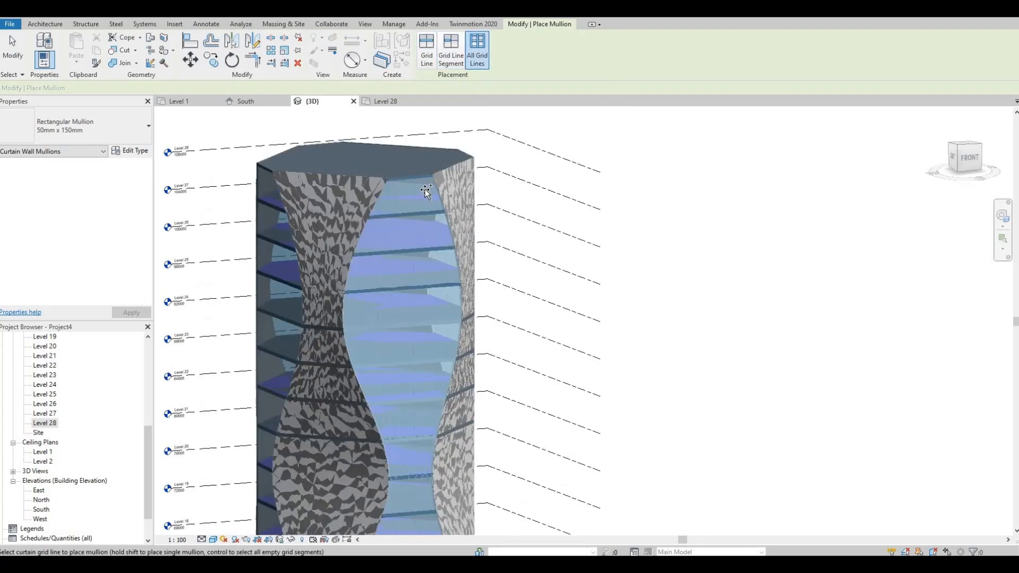
scroll(422, 193, up, 1)
click(414, 199)
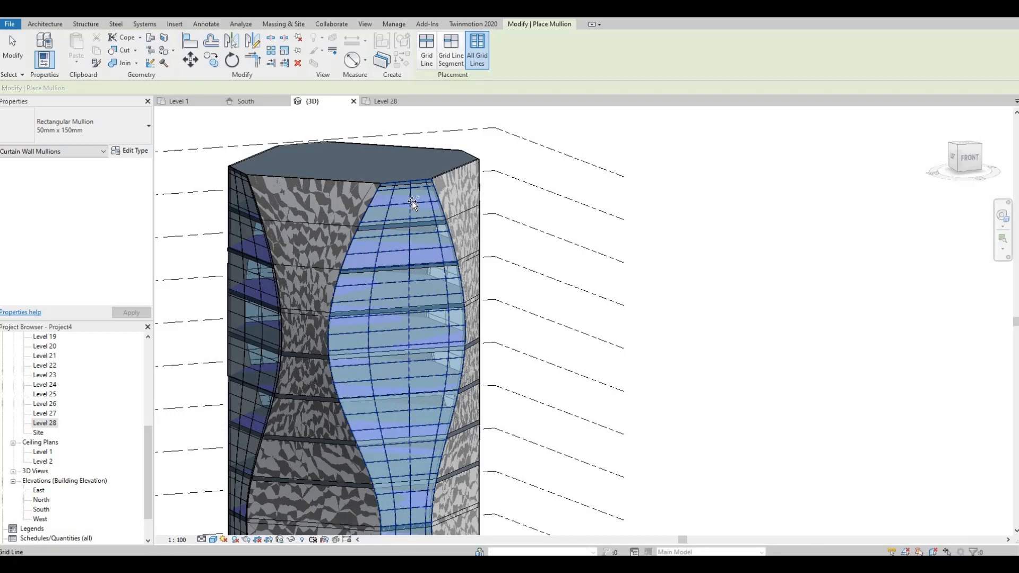
Add the same rectangular mullions to all grid lines of two more curtain systems around the tower.
middle_drag(269, 245, 432, 202)
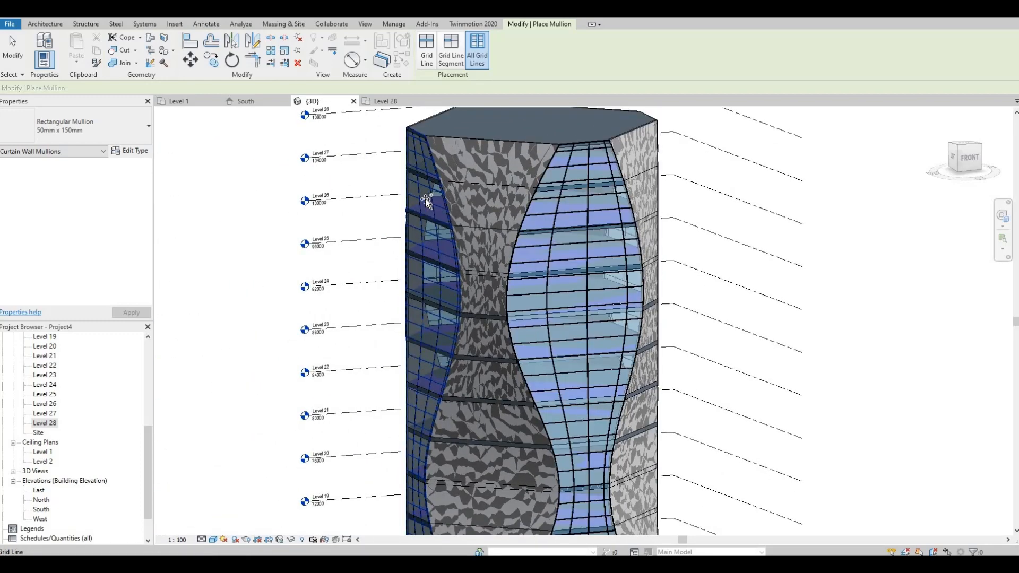
click(426, 200)
shift+middle_drag(455, 200, 276, 243)
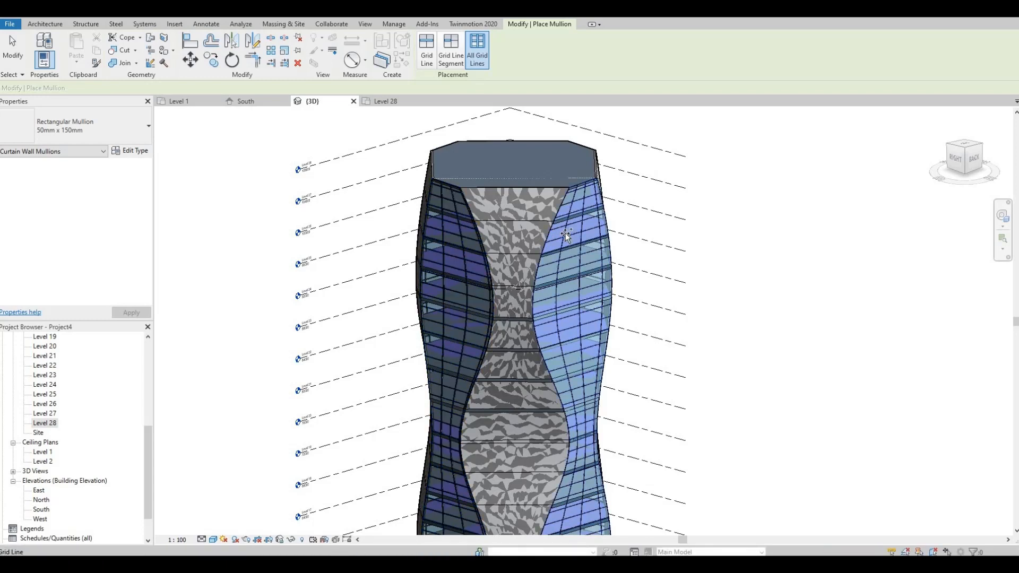
click(565, 233)
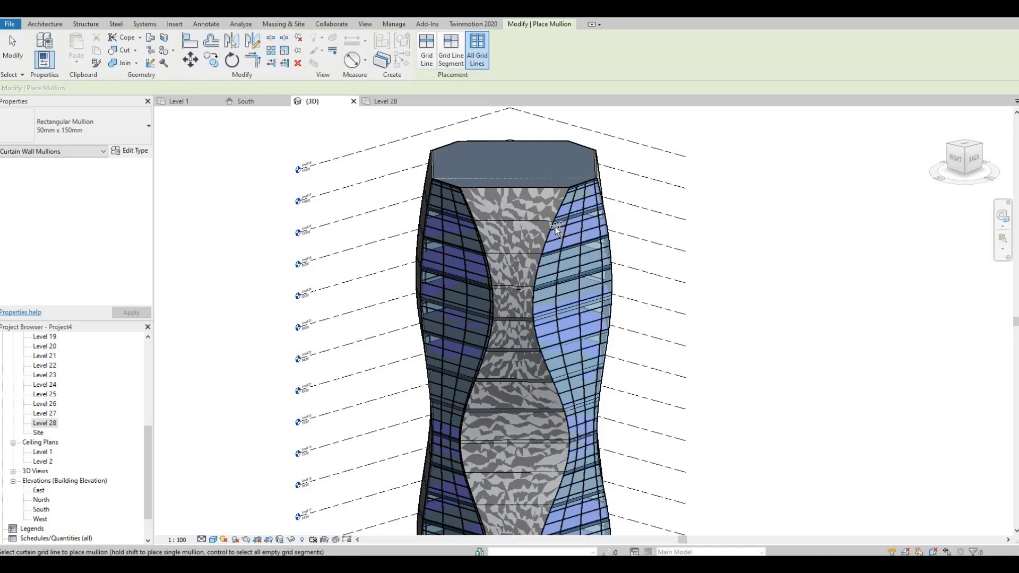
scroll(548, 226, down, 3)
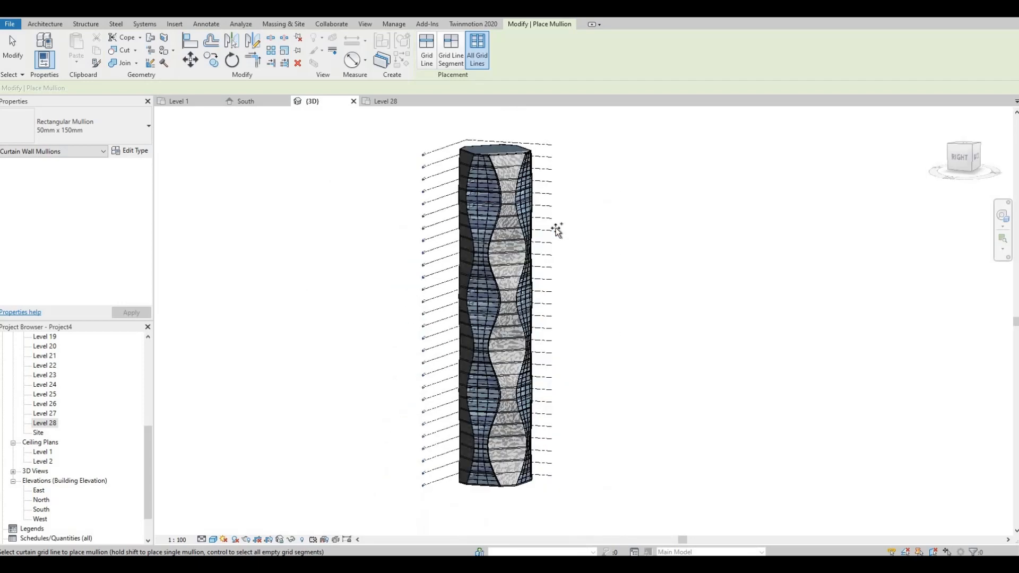